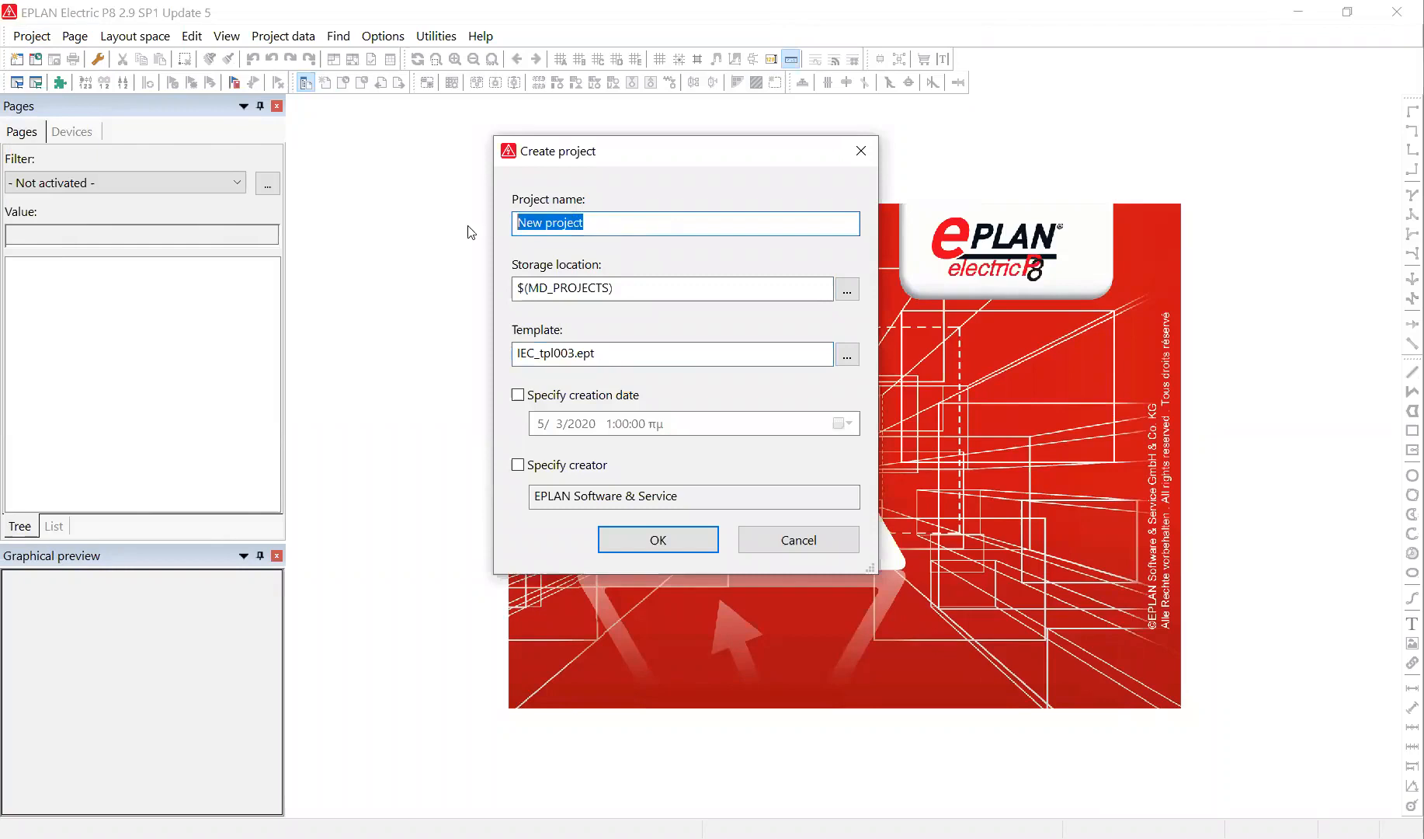
# Name the new project Test, keeping the storage location $(MD_PROJECTS).
pyautogui.write('T')
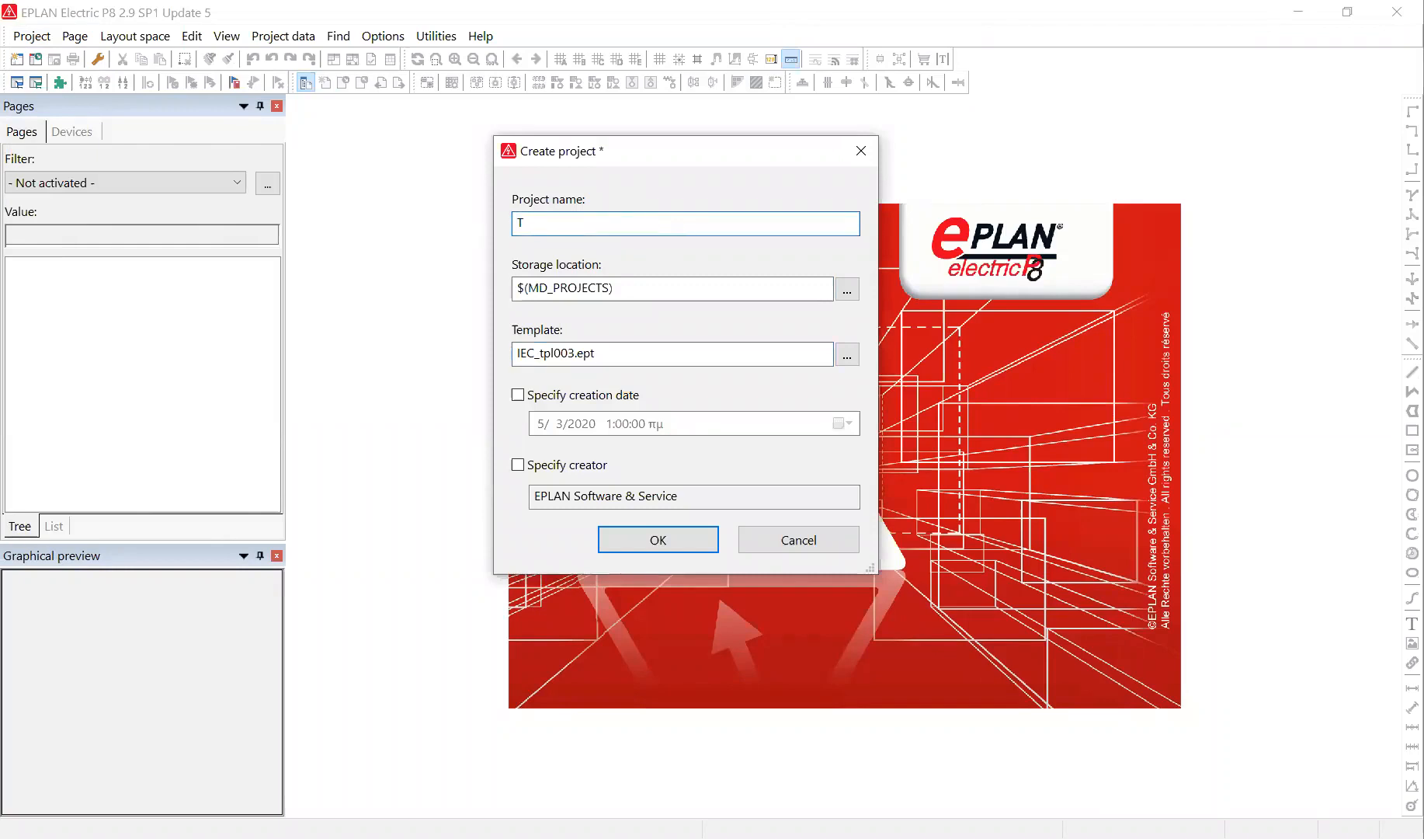
pyautogui.write('est')
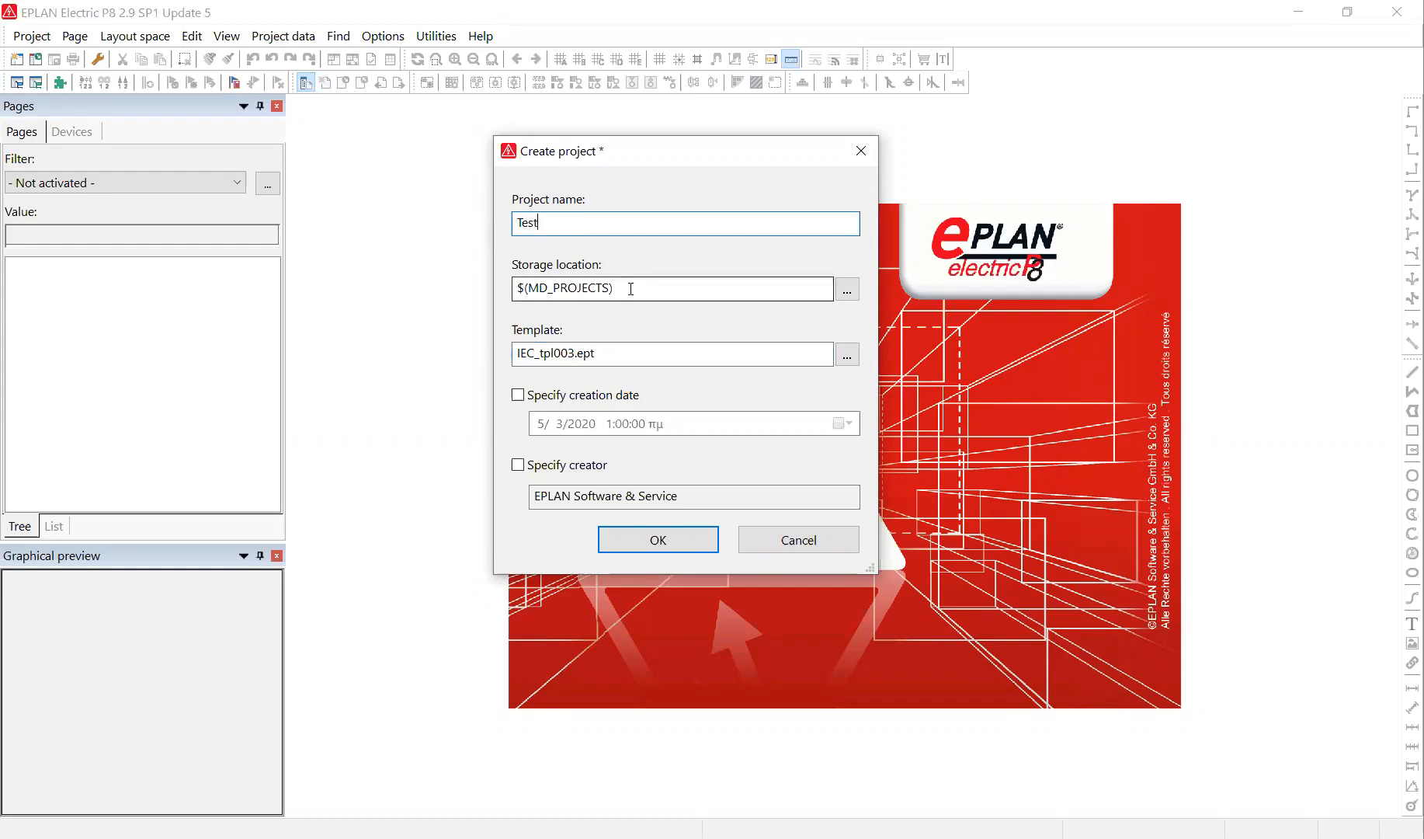
pyautogui.moveTo(603, 289); pyautogui.dragTo(506, 286)
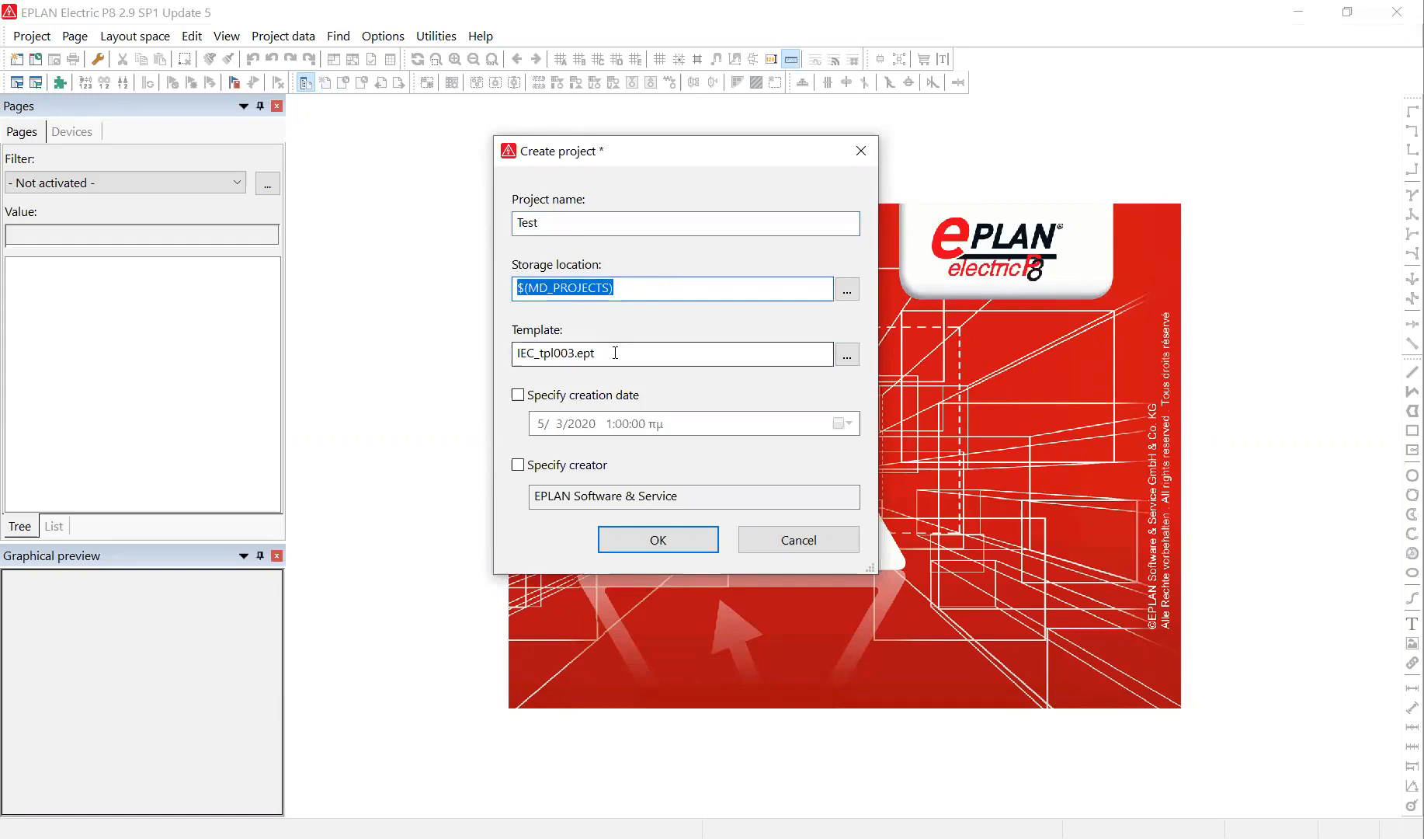
pyautogui.moveTo(619, 354); pyautogui.dragTo(509, 356)
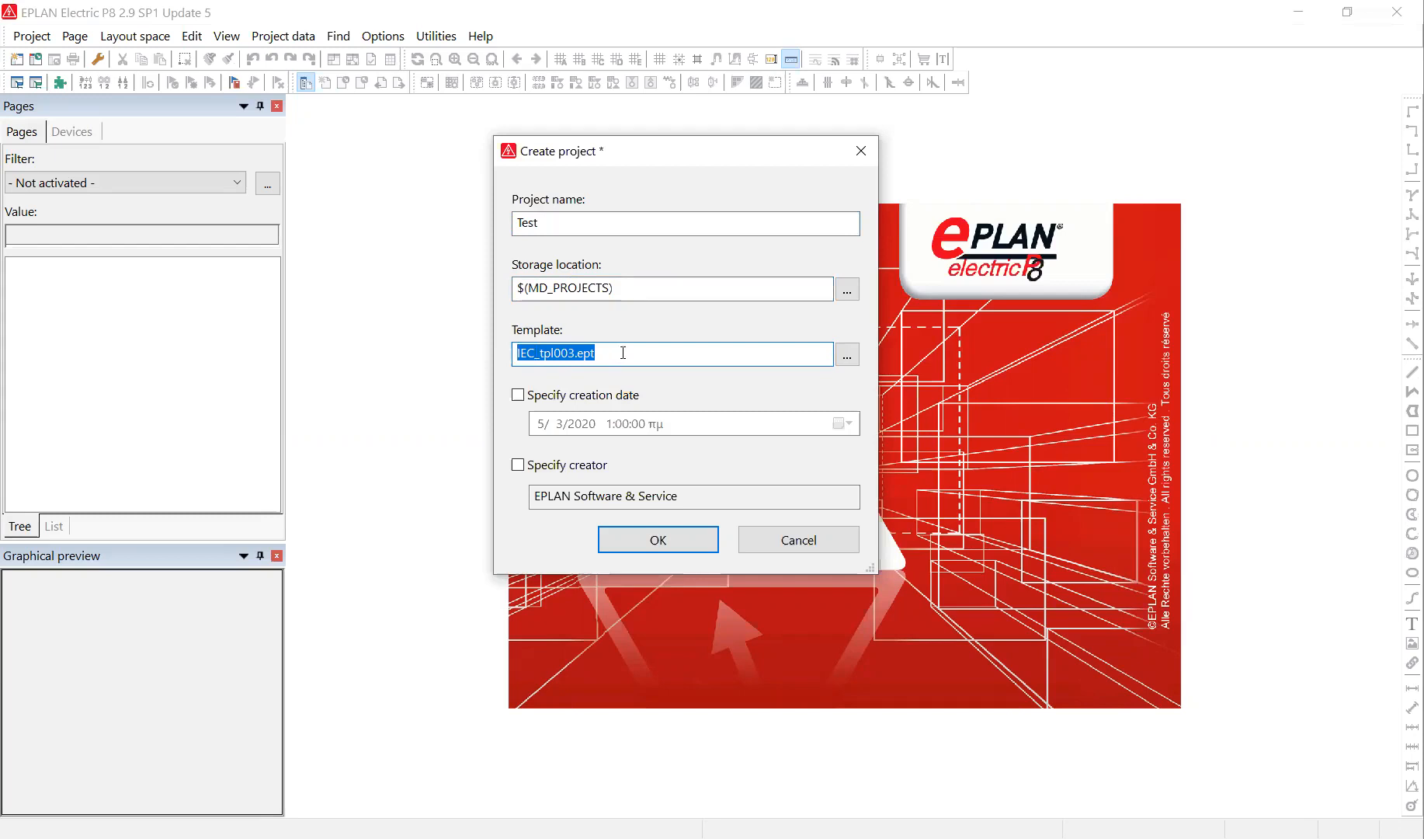
pyautogui.click(799, 362)
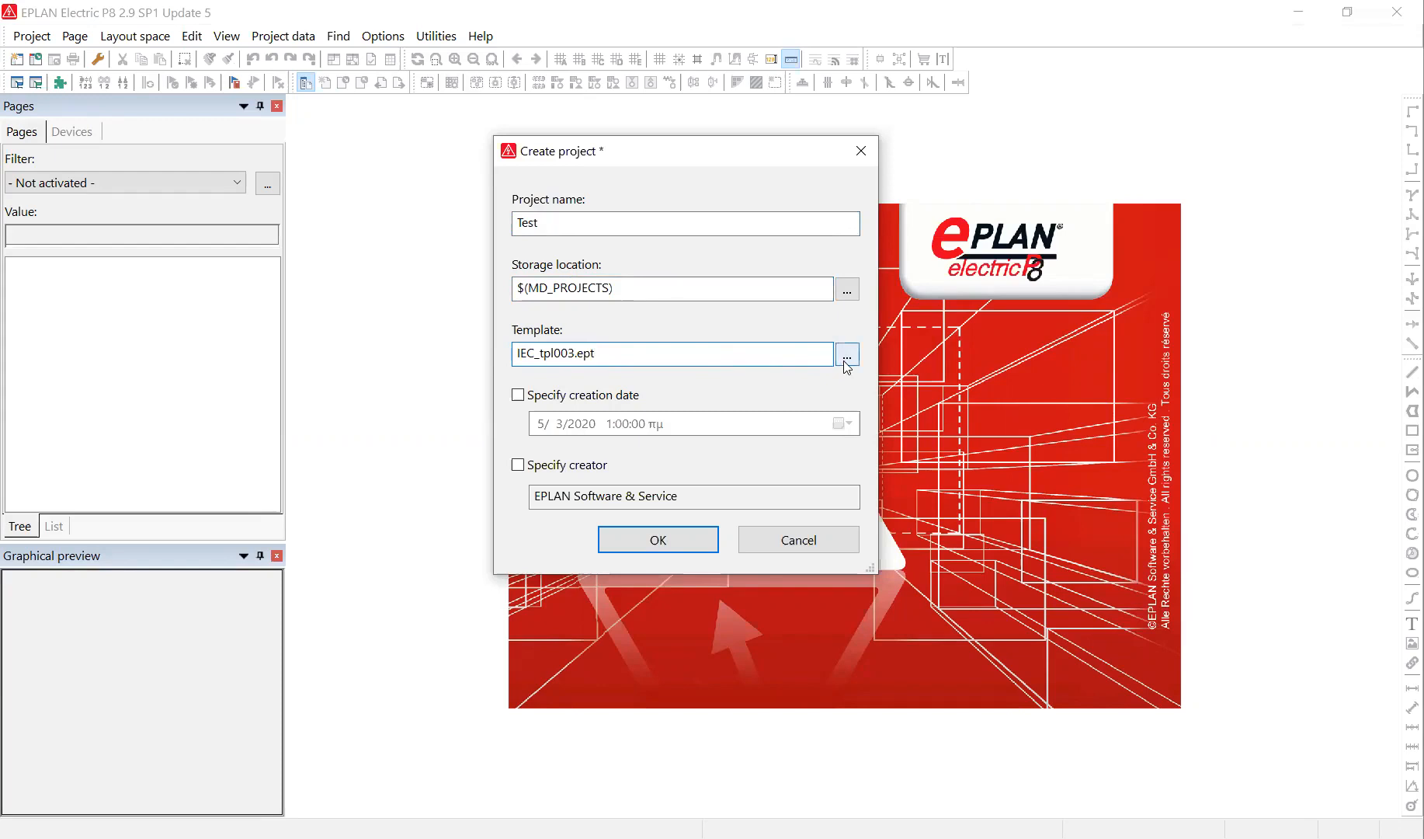
# Look through the GB, GOST and IEC project templates and choose IEC_tpl003.ept for the new project.
pyautogui.click(847, 355)
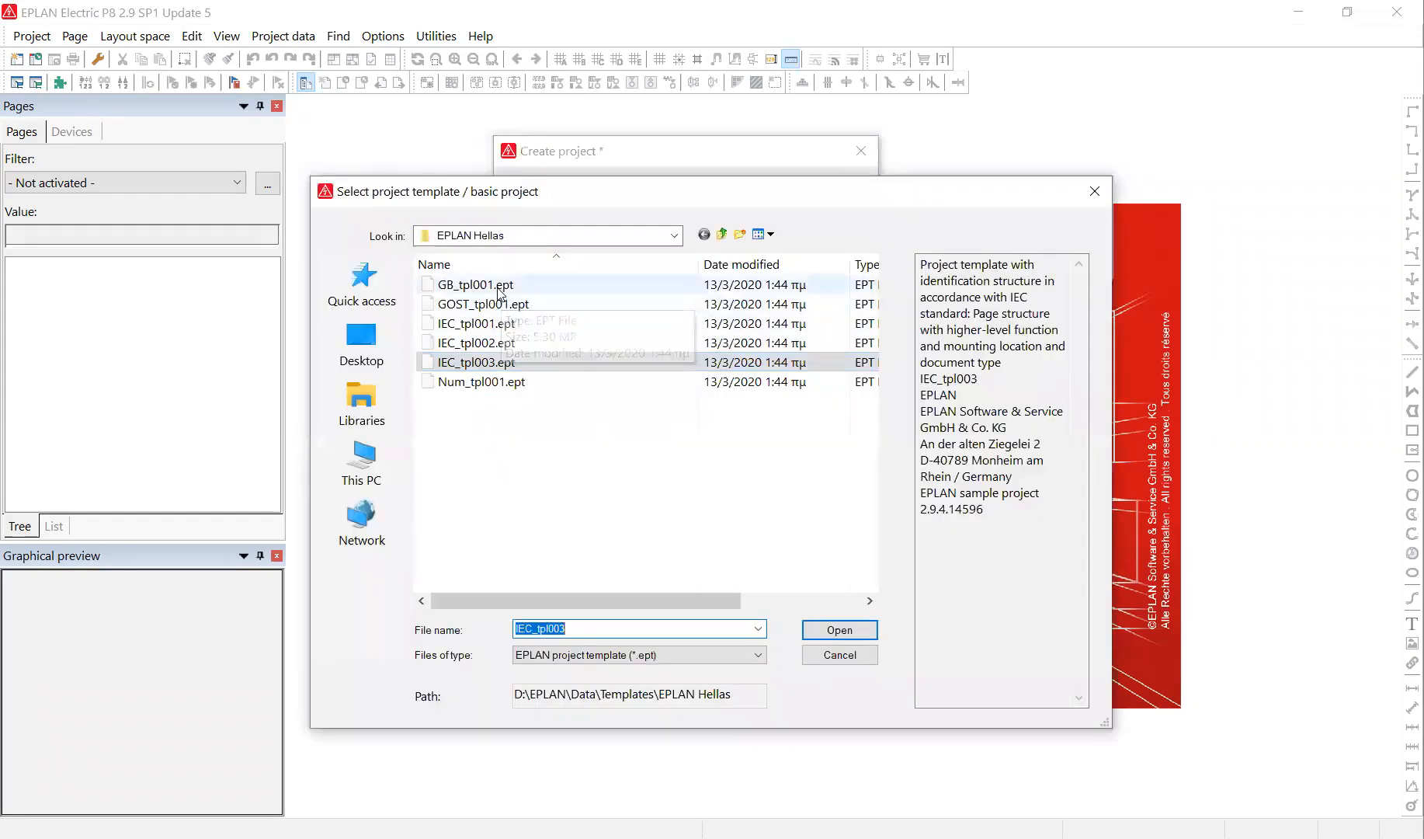
pyautogui.click(496, 289)
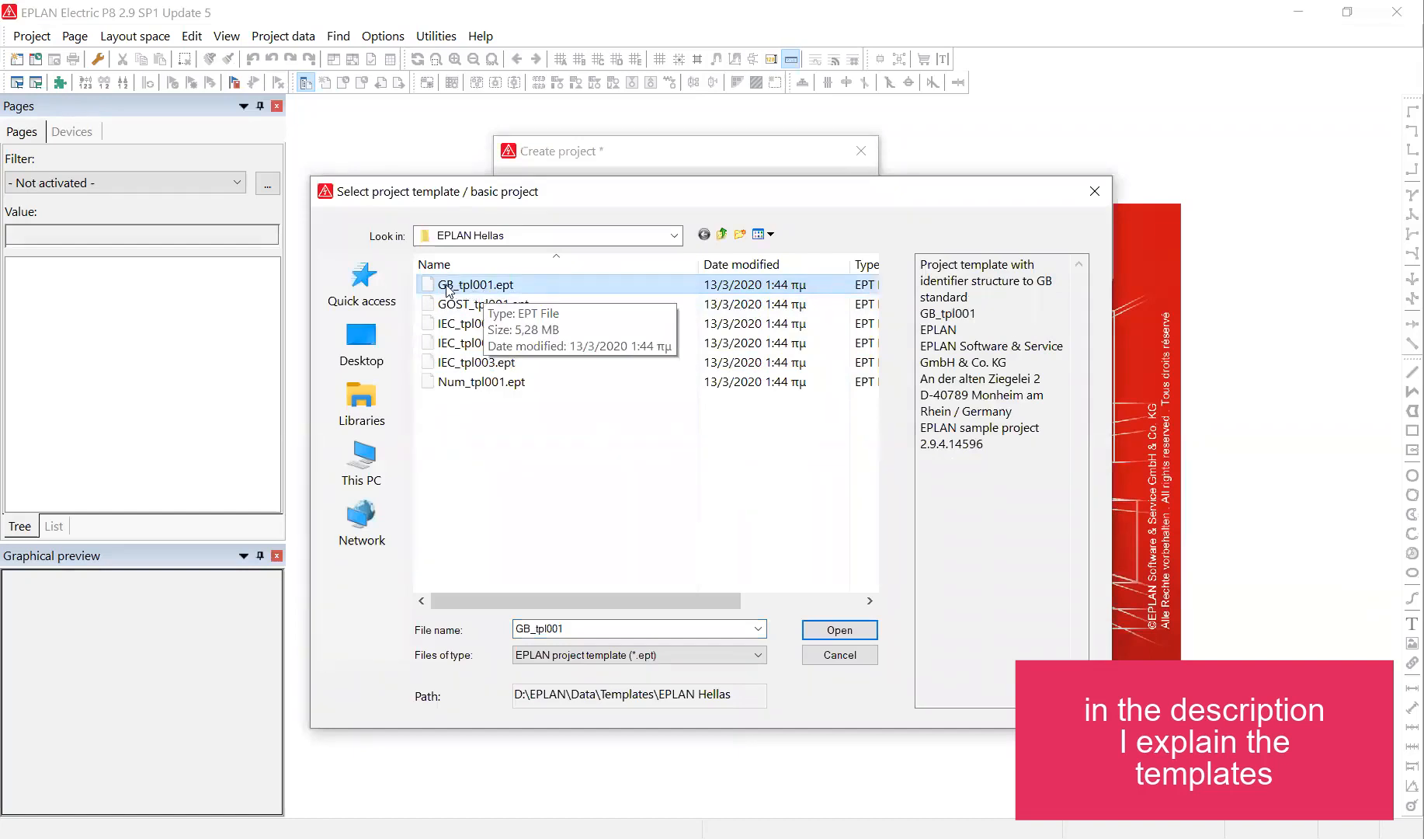
pyautogui.click(494, 309)
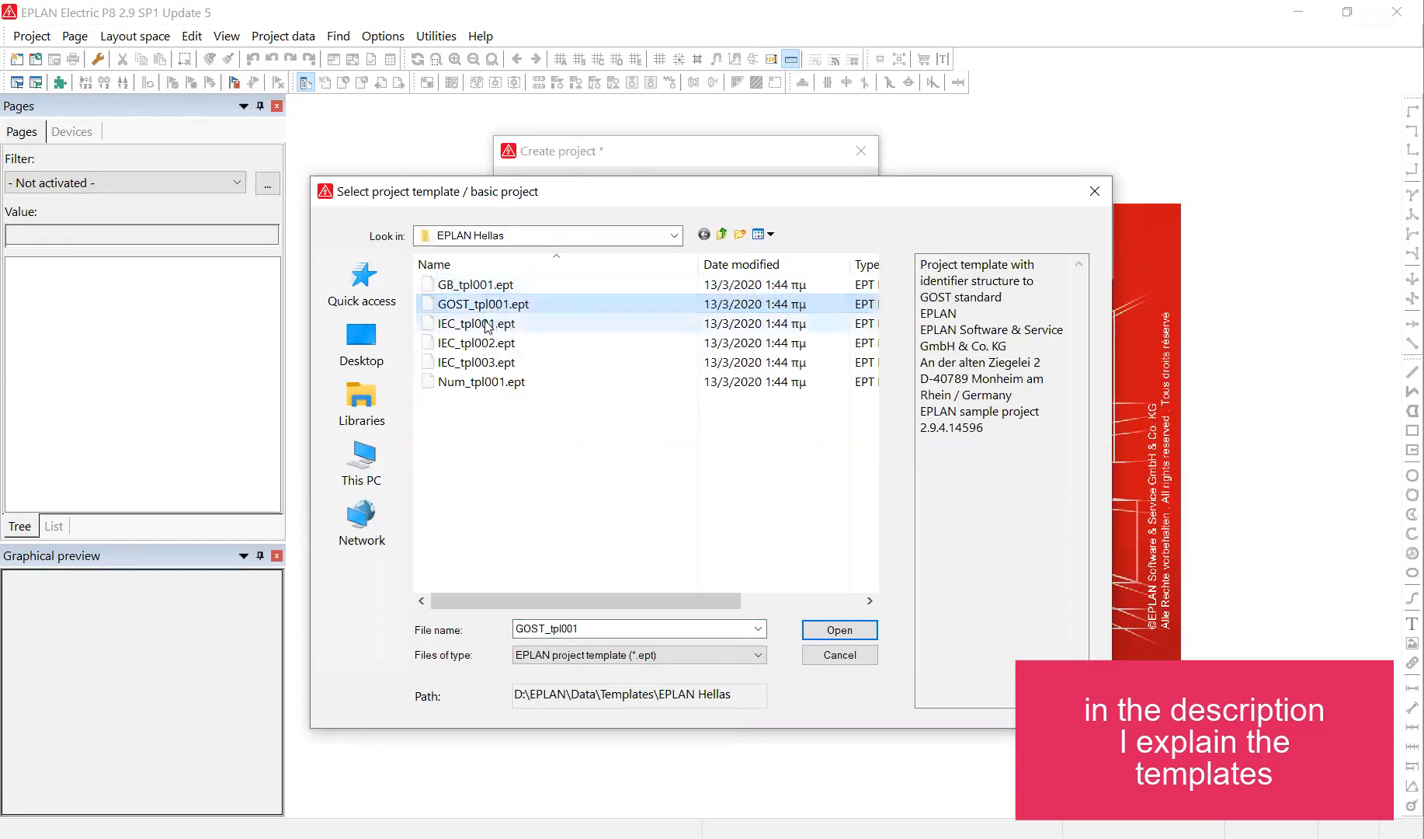
pyautogui.click(492, 325)
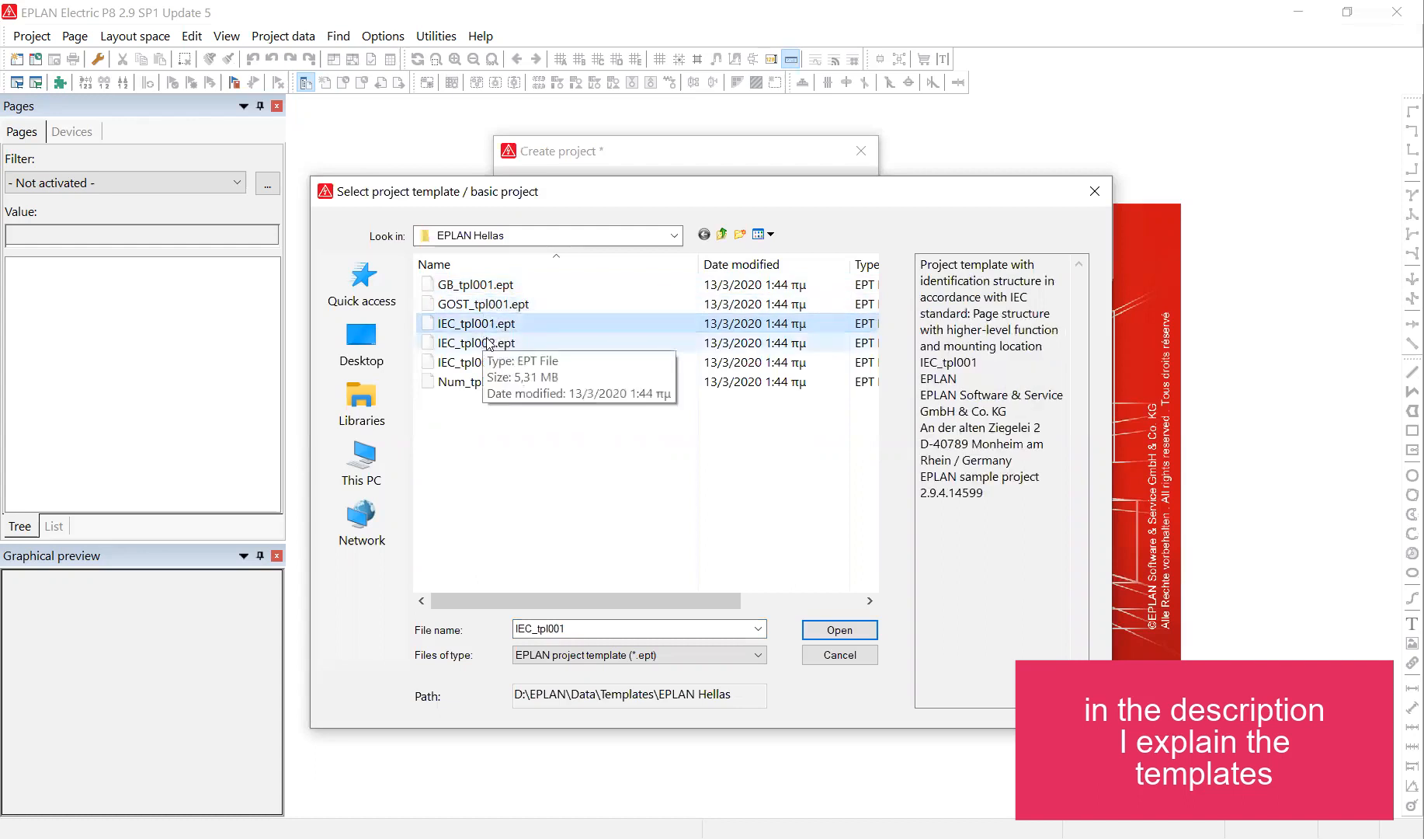
pyautogui.click(489, 344)
pyautogui.click(489, 364)
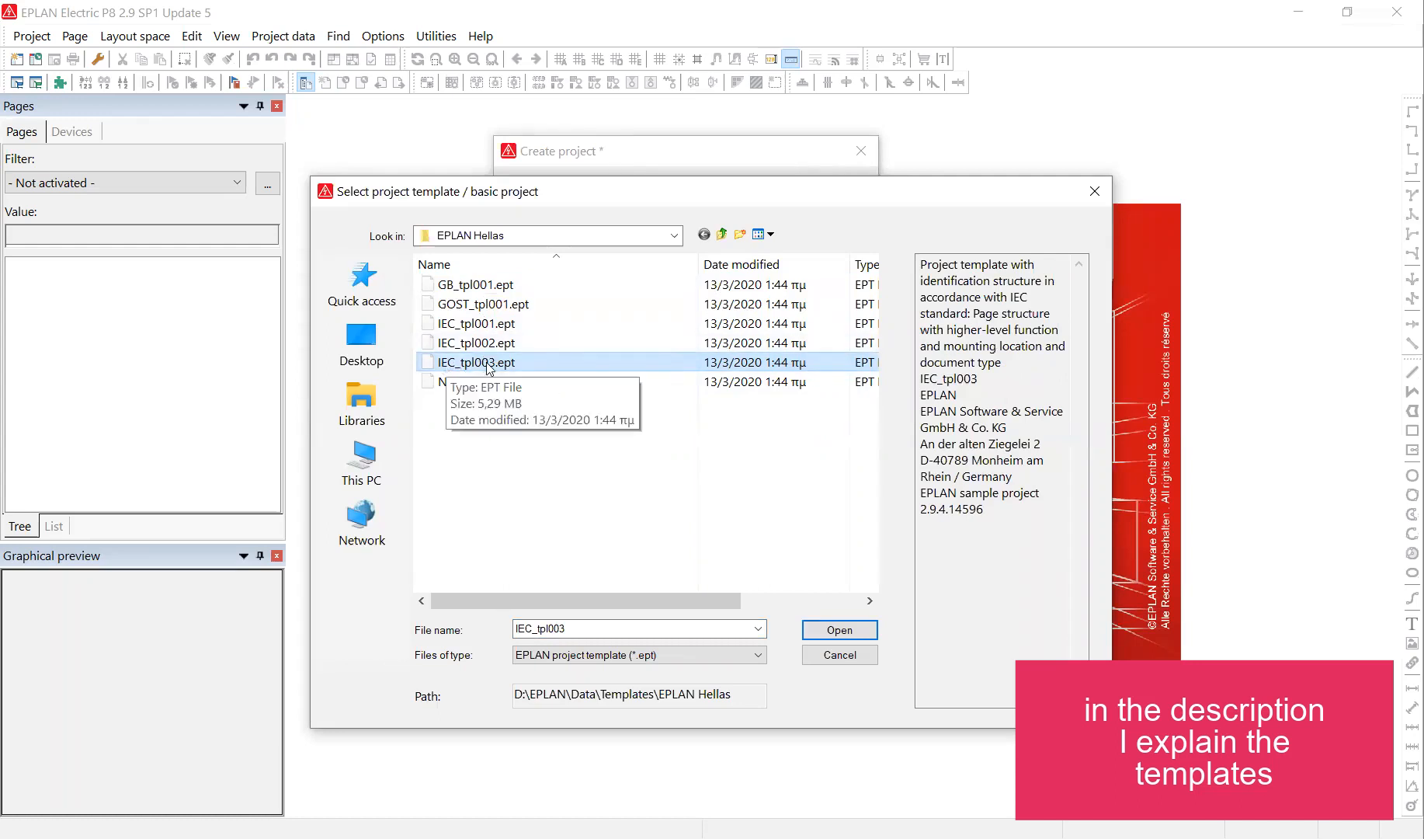
pyautogui.click(834, 635)
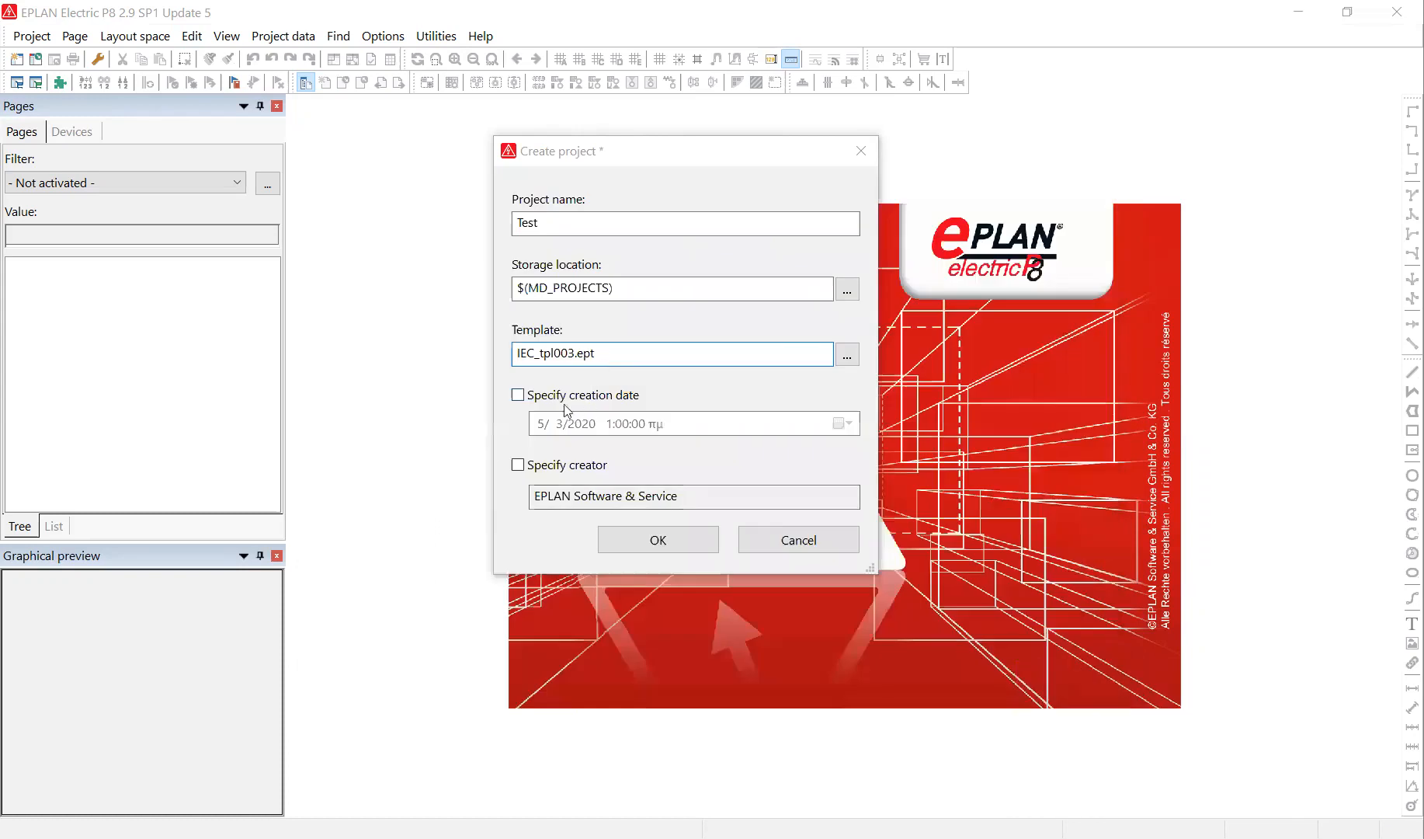
# Enable a specified creation date and creator, enter the creator's name, and create the project.
pyautogui.click(558, 396)
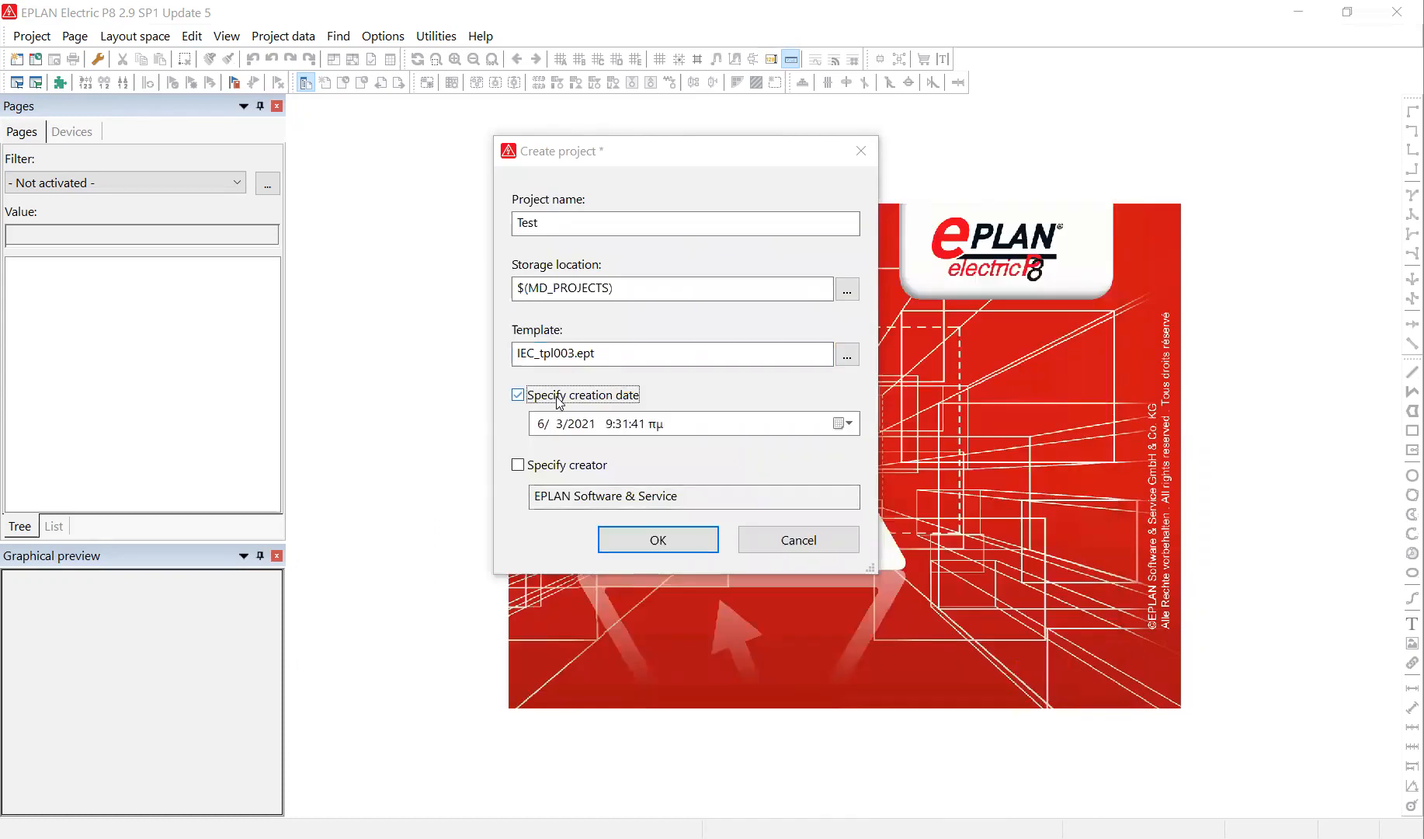
pyautogui.click(564, 466)
pyautogui.doubleClick(572, 497)
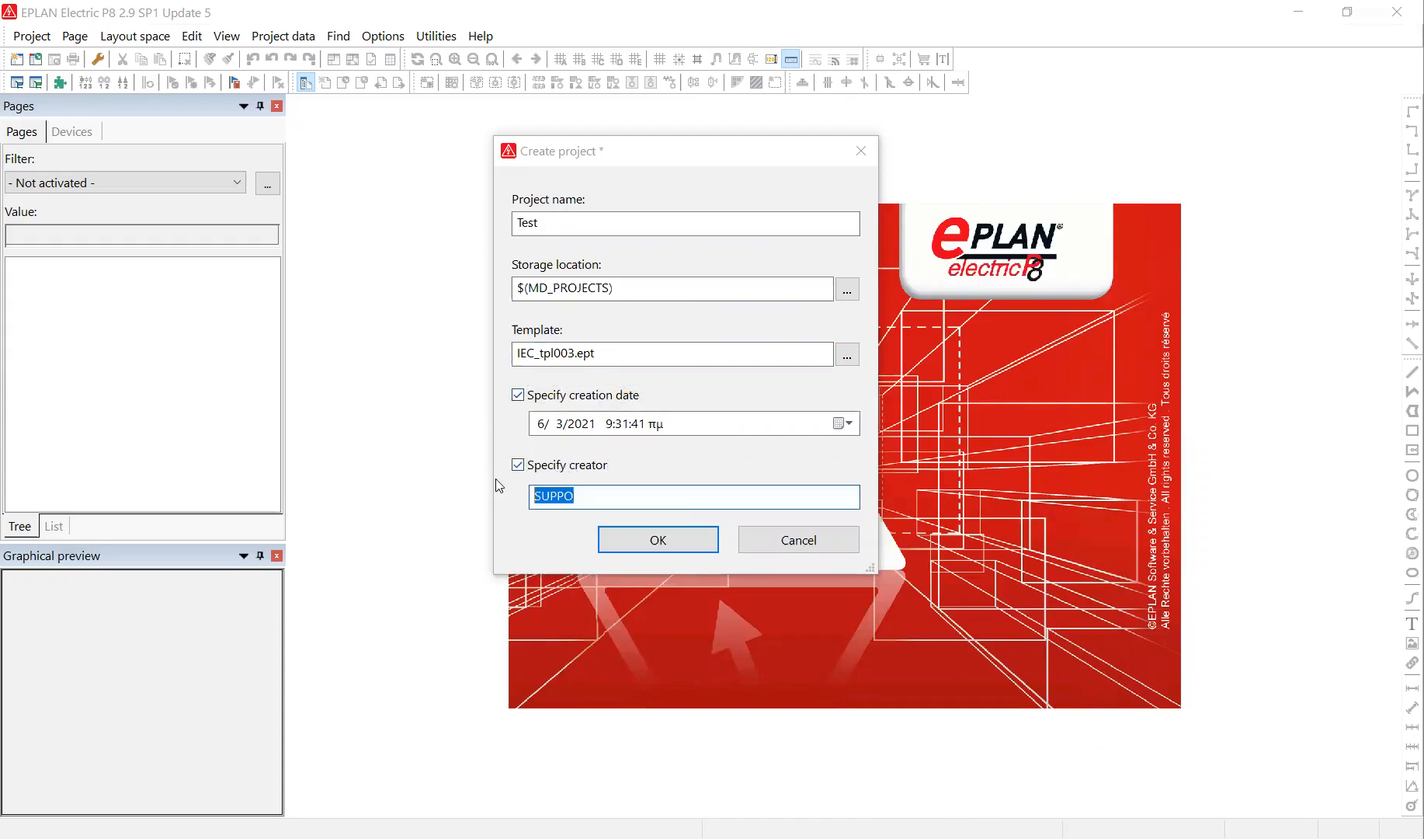
pyautogui.write('PANOS')
pyautogui.click(679, 540)
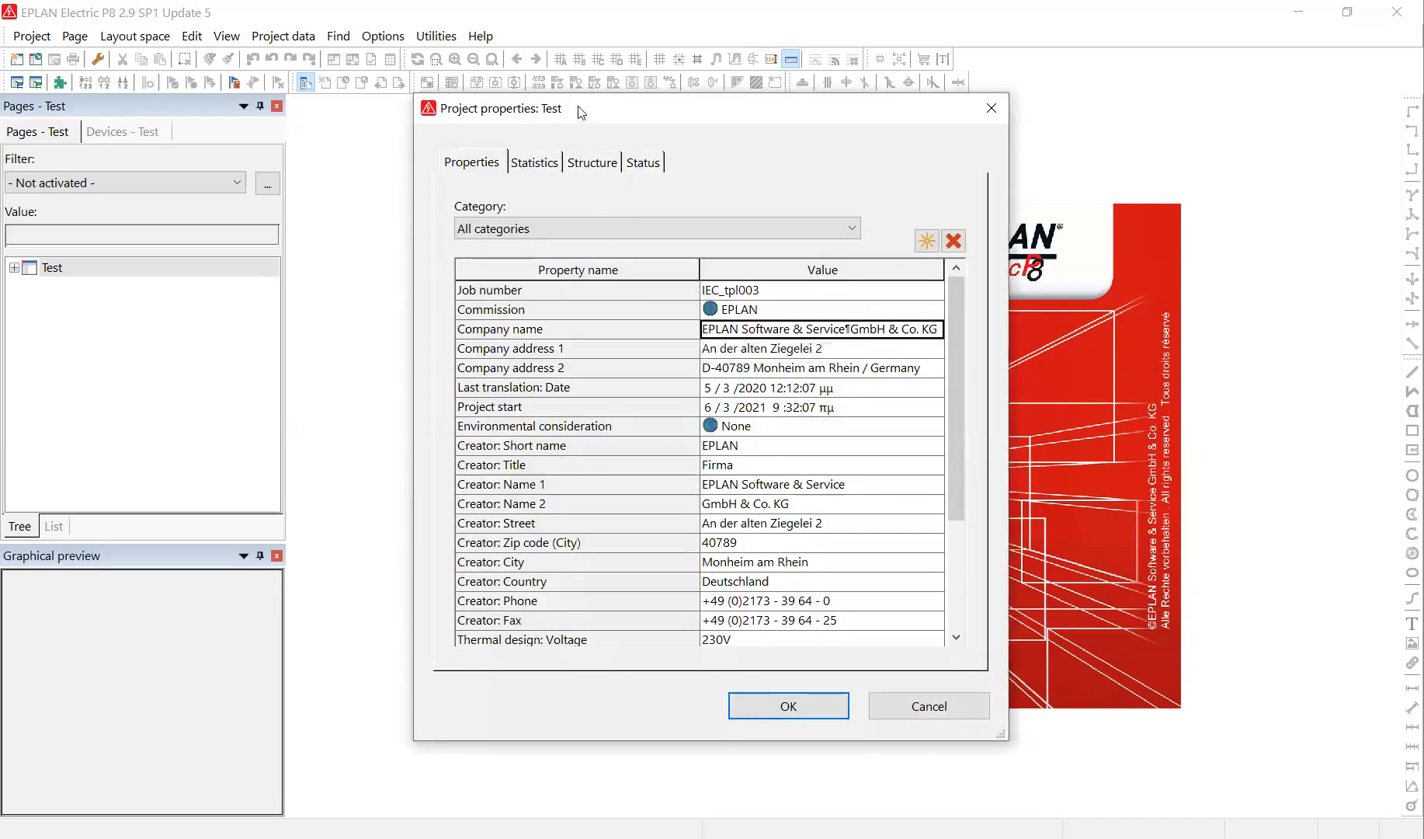
# Clear the Project description value in the project properties and accept the properties.
pyautogui.moveTo(582, 114); pyautogui.dragTo(572, 128)
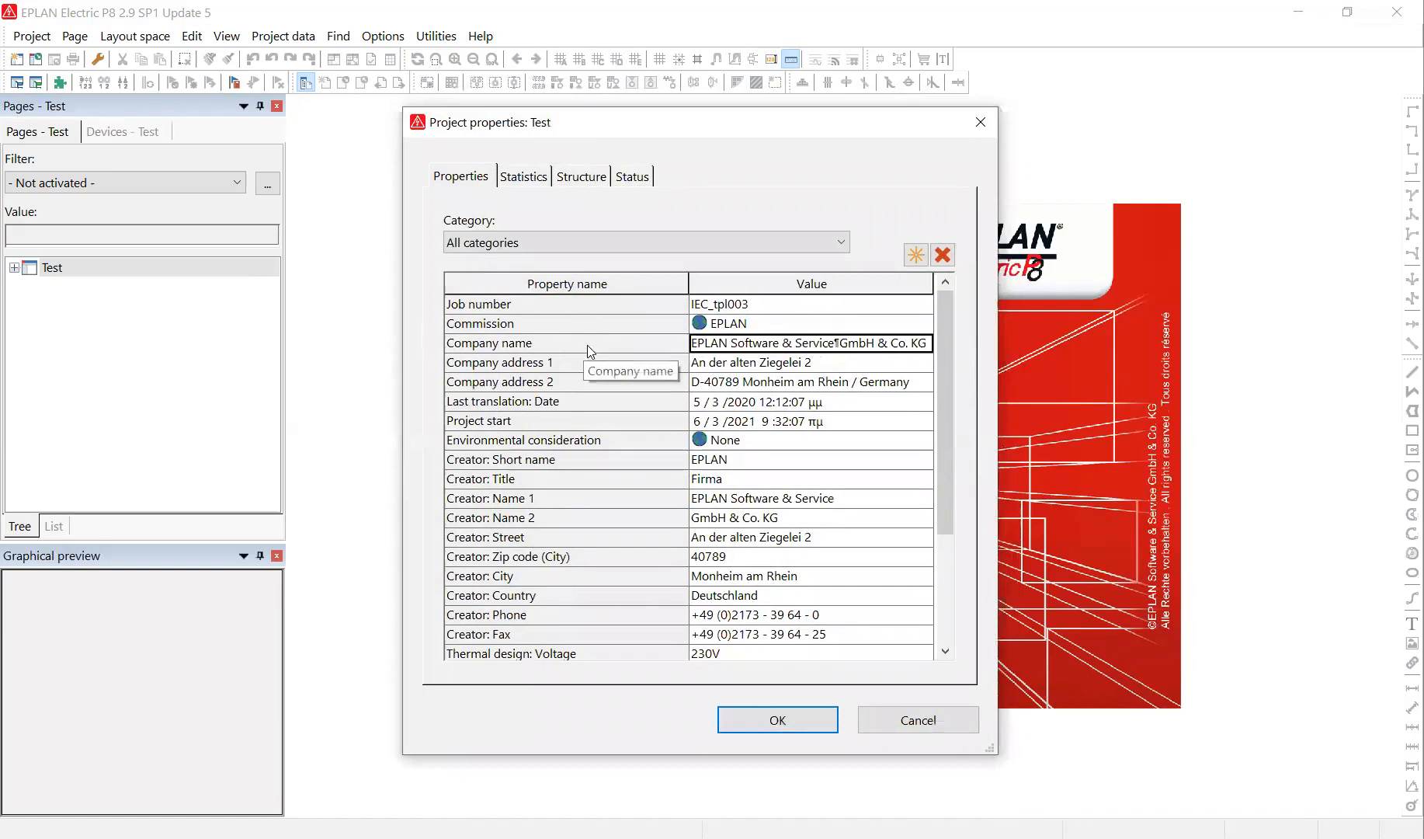
pyautogui.scroll(-3, 800, 429)
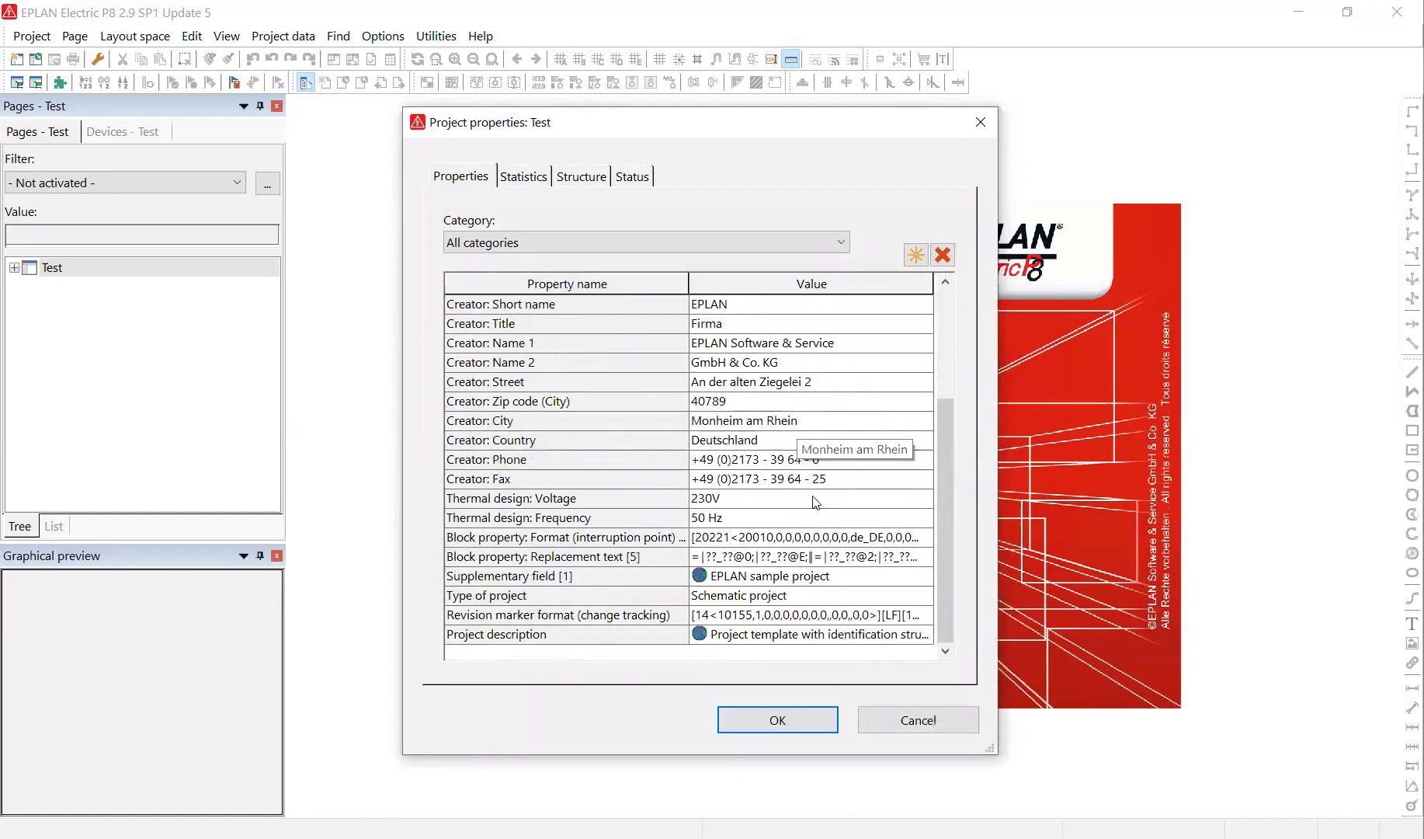
pyautogui.click(817, 638)
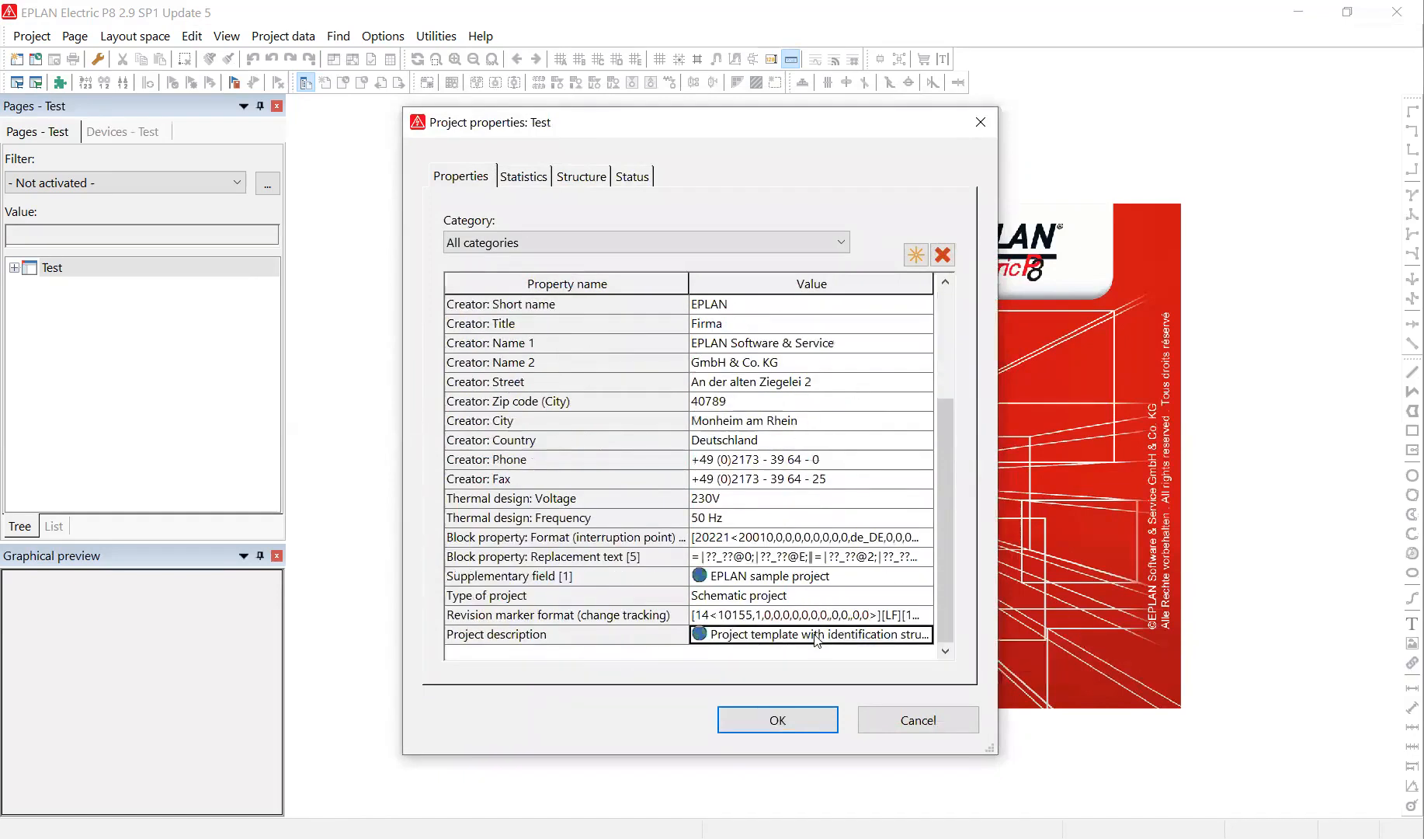
pyautogui.press('Delete')
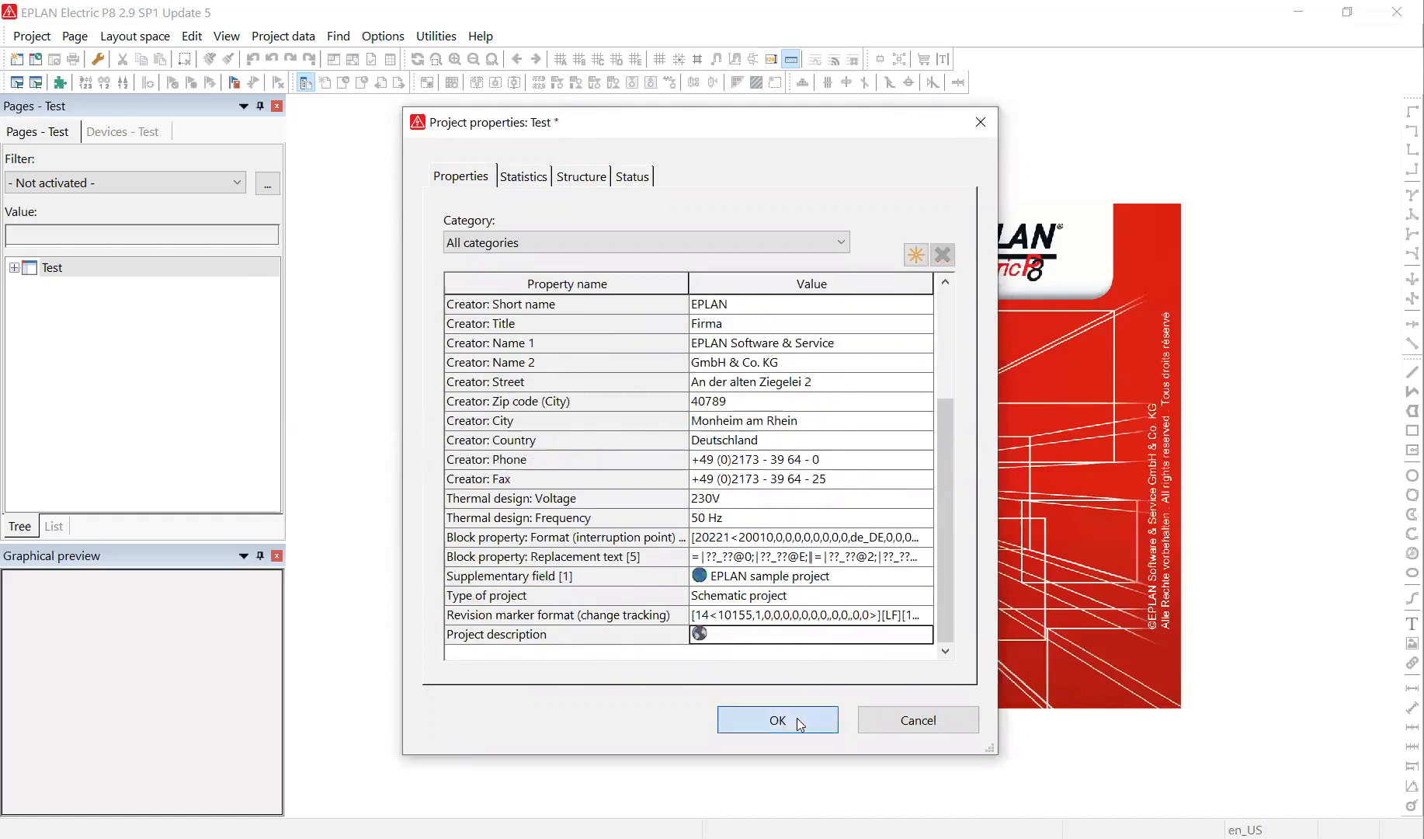
pyautogui.click(800, 720)
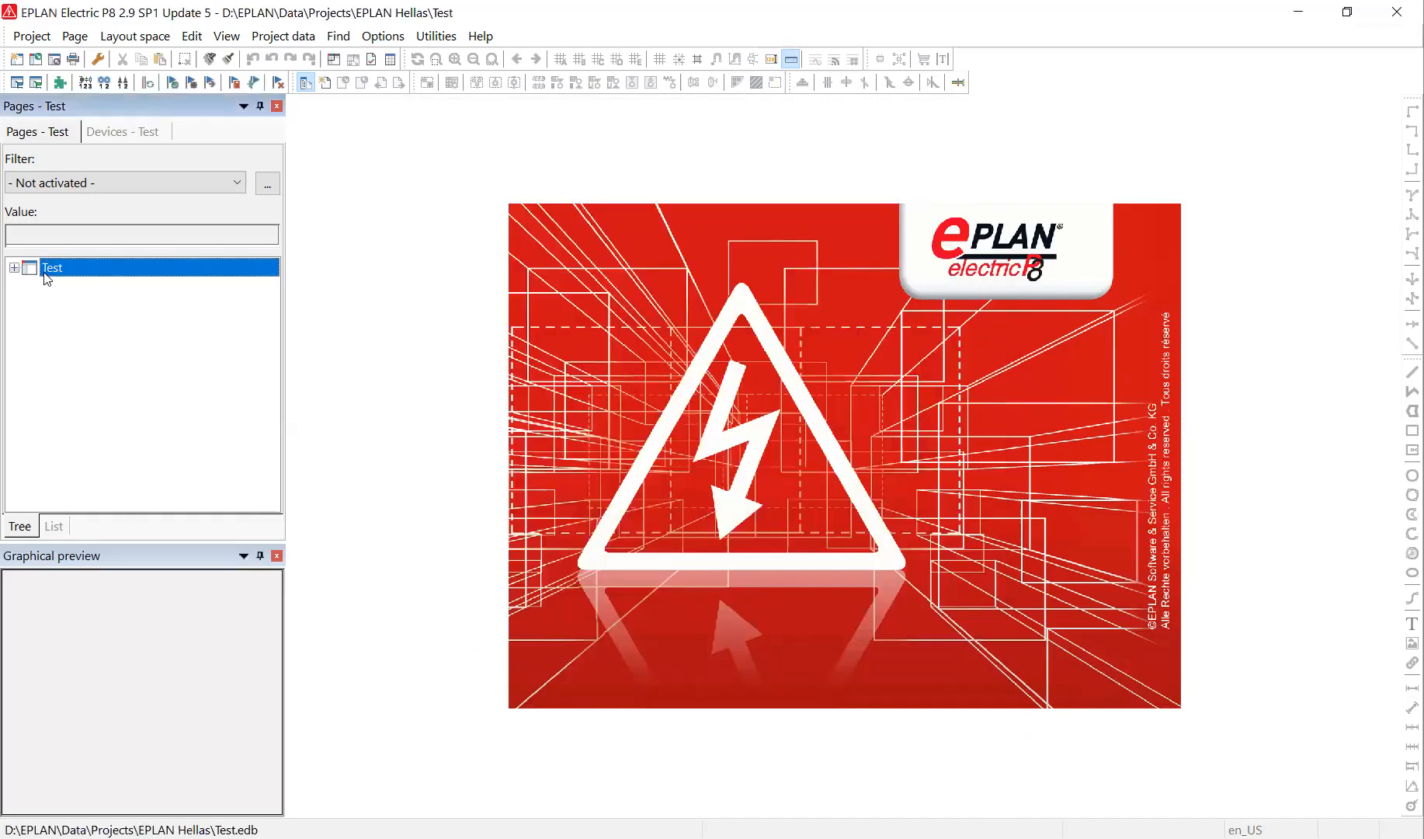
# Start a new page in the Test project and set its page type to Title page / cover sheet (A).
pyautogui.click(14, 267)
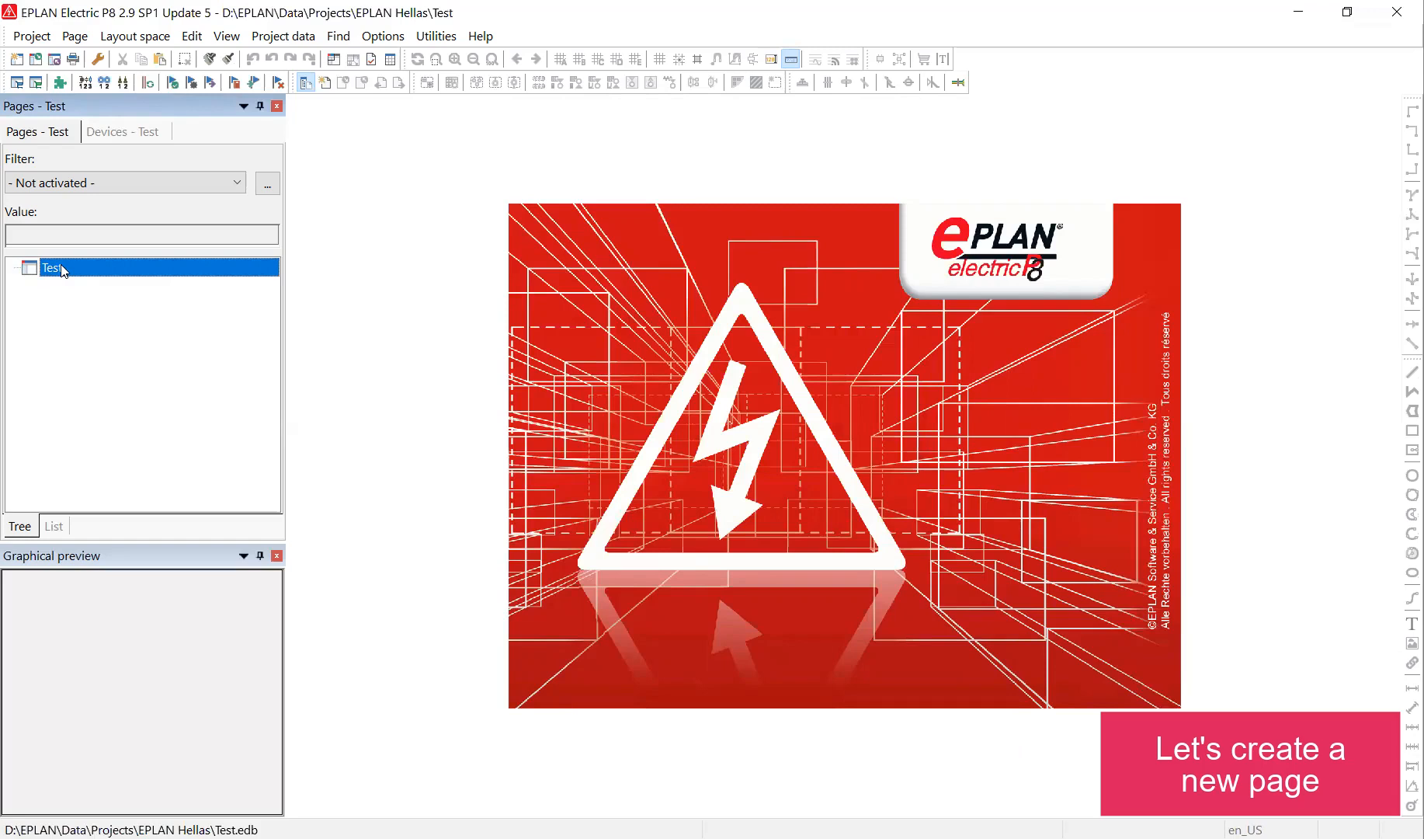
pyautogui.rightClick(62, 272)
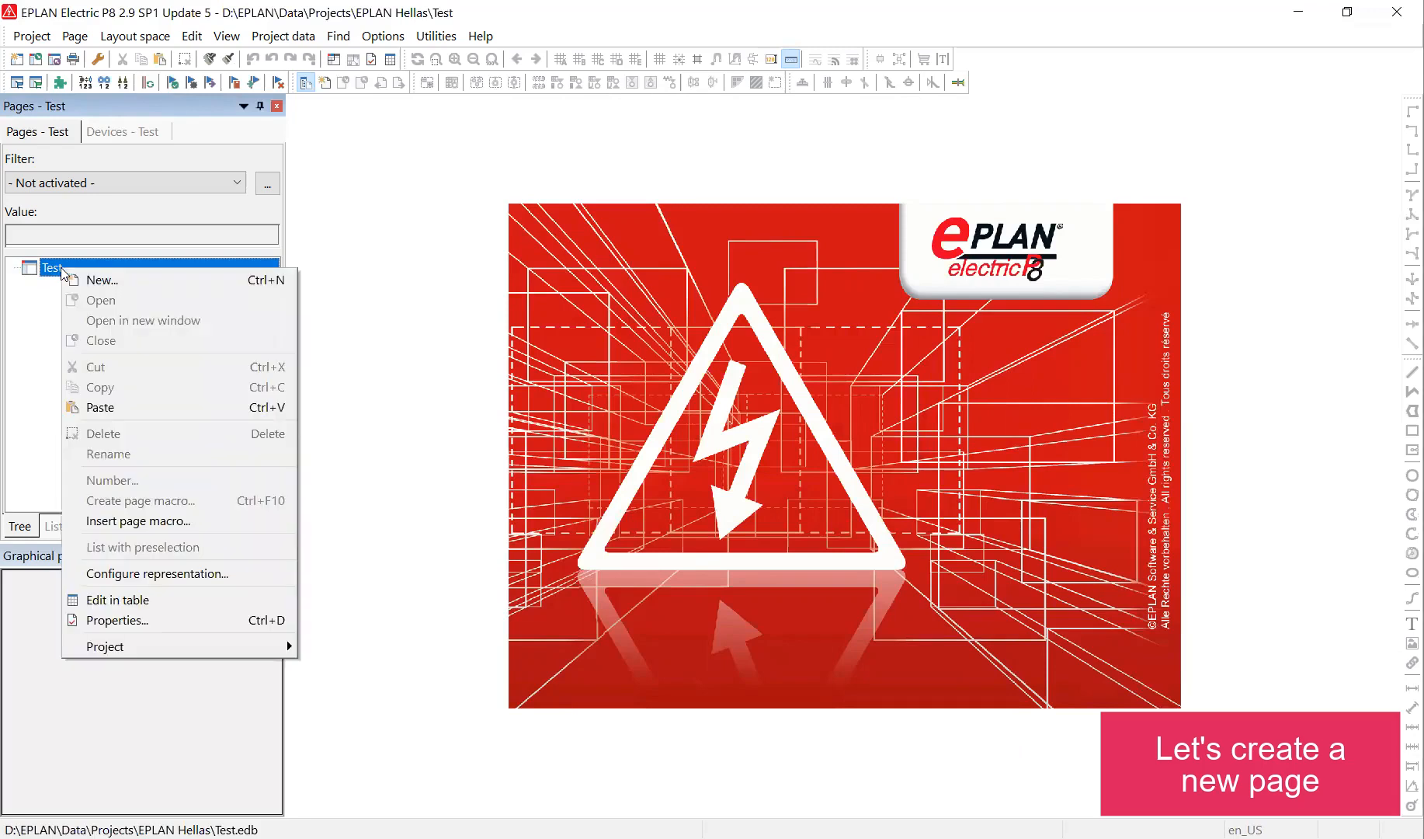
pyautogui.click(138, 279)
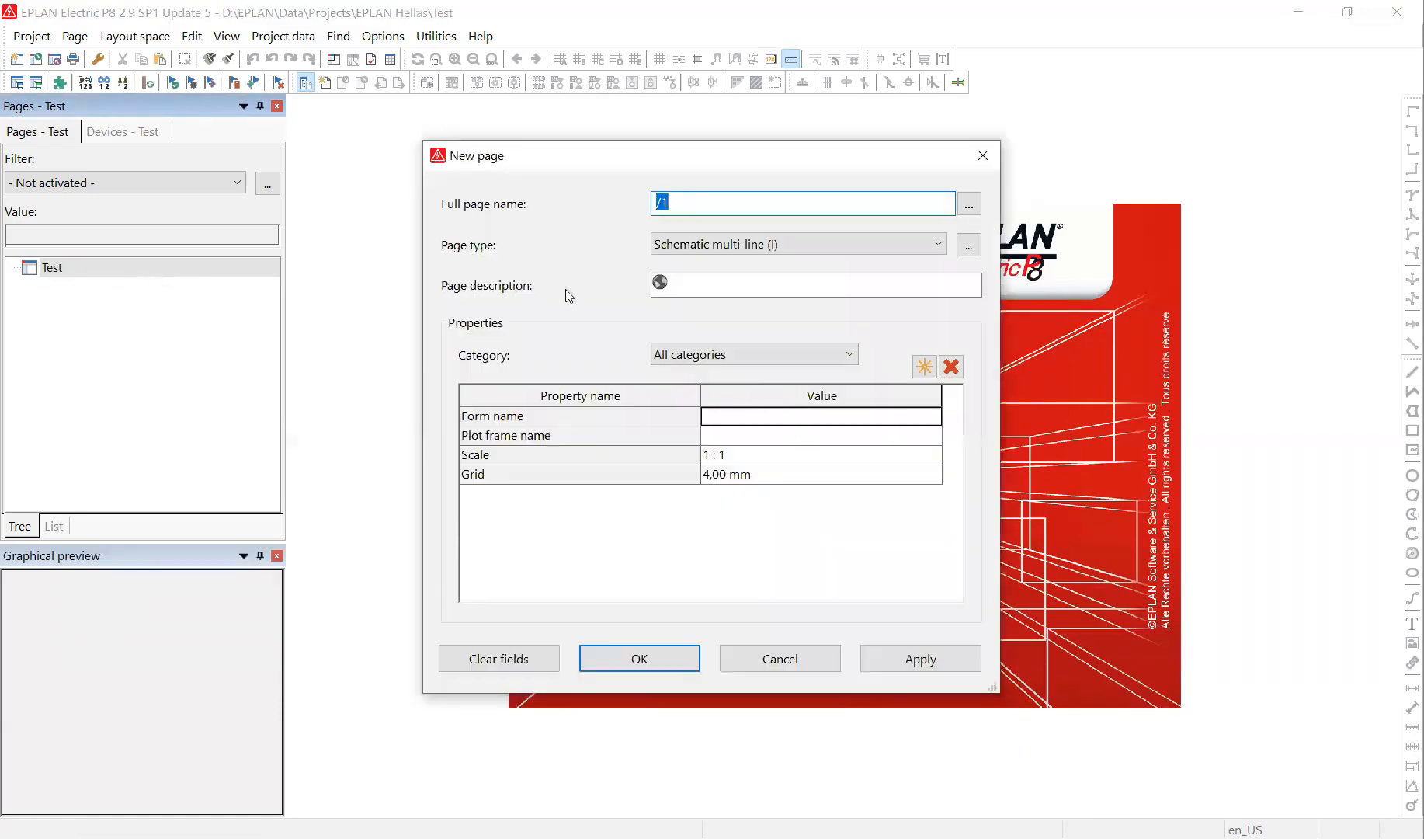
pyautogui.click(699, 204)
pyautogui.click(707, 244)
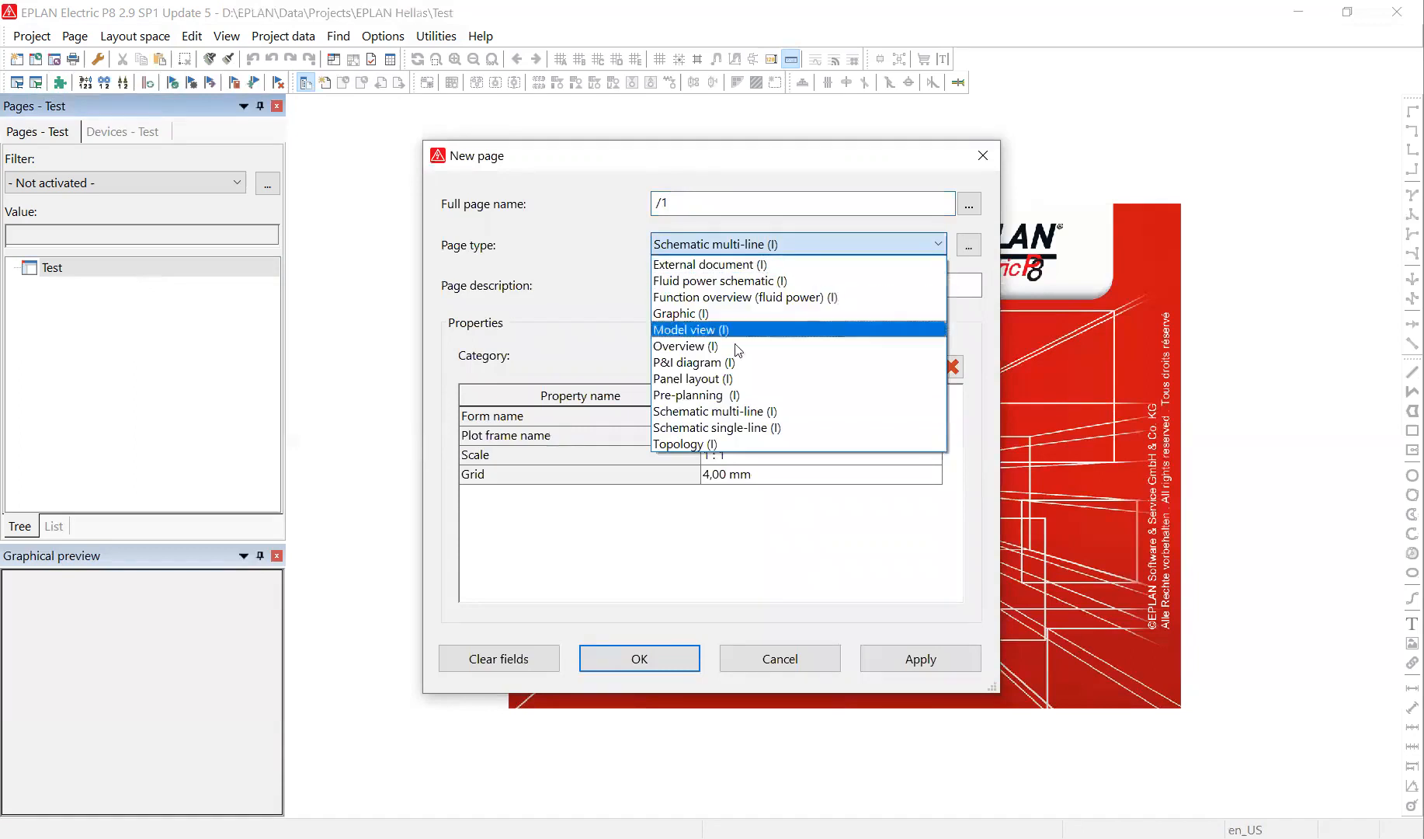
pyautogui.click(735, 242)
pyautogui.click(966, 248)
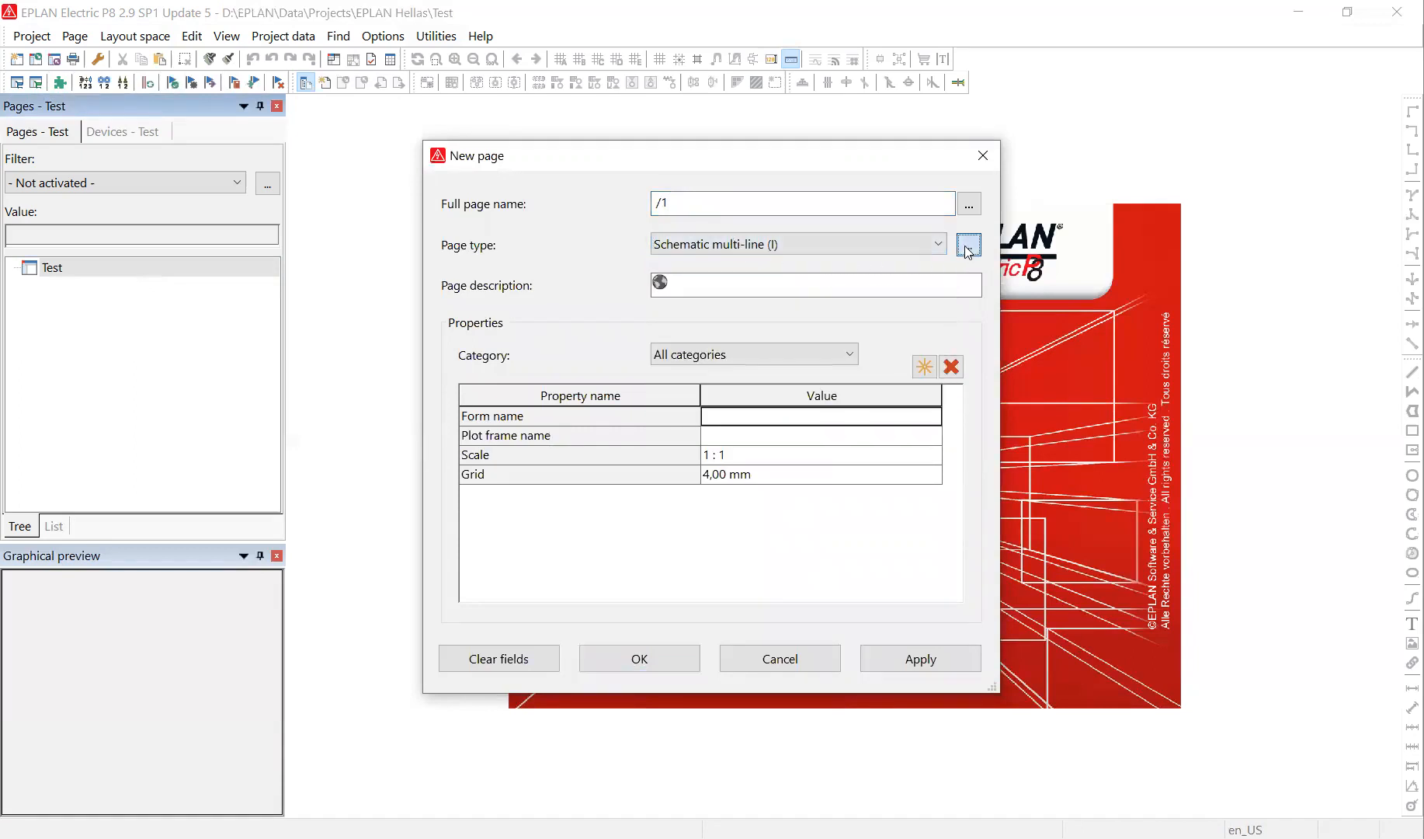
pyautogui.moveTo(870, 253); pyautogui.dragTo(815, 485)
pyautogui.click(659, 522)
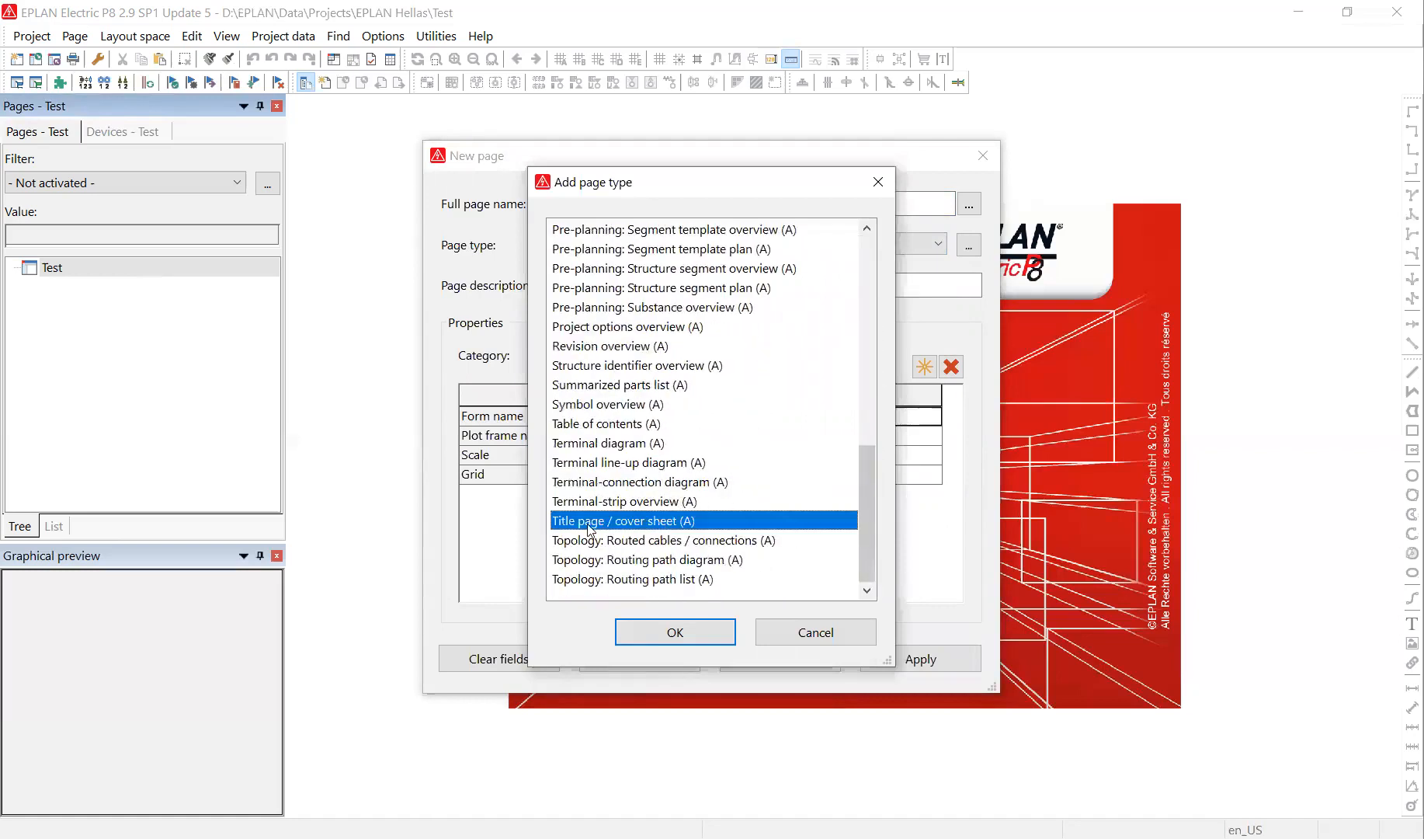
pyautogui.click(701, 632)
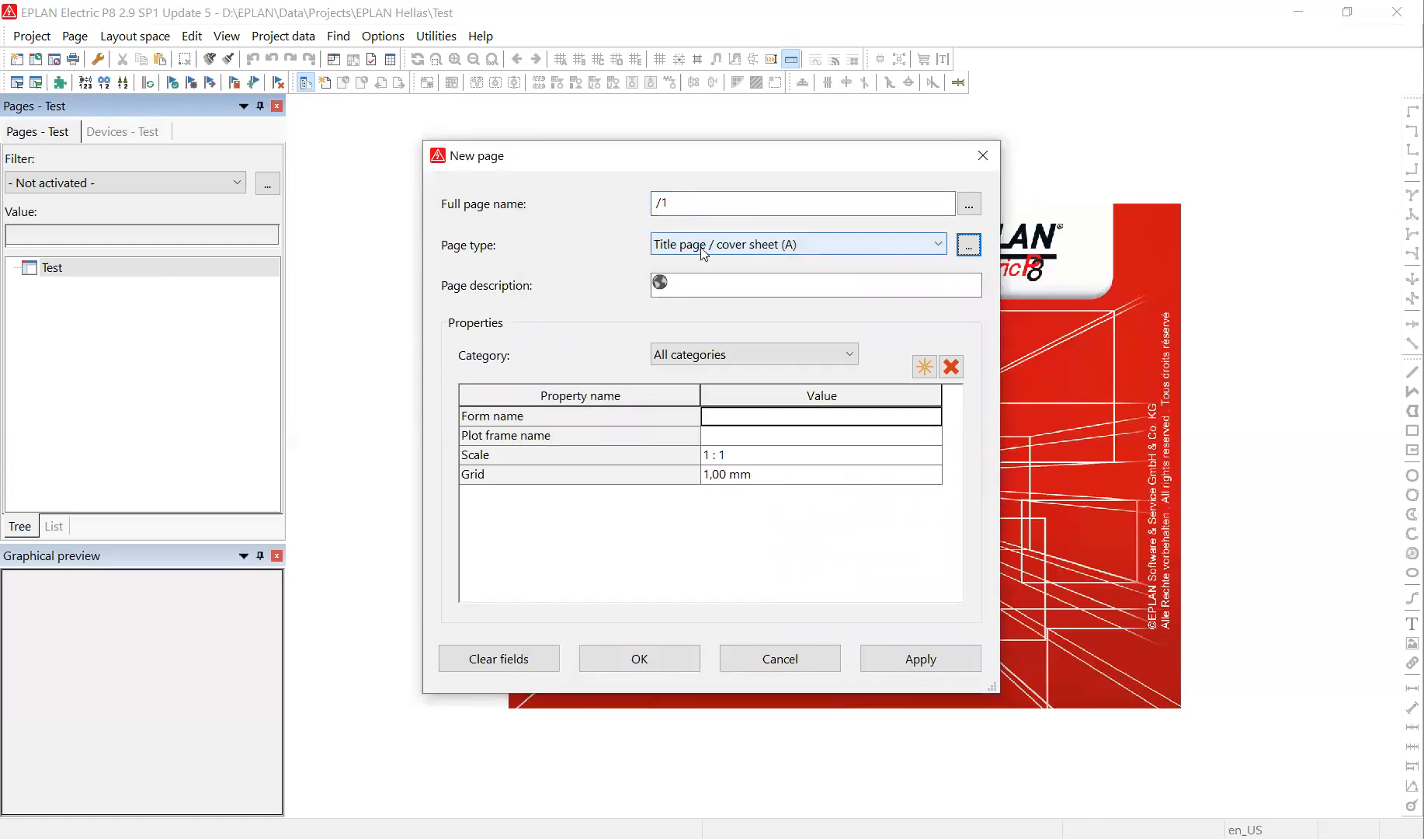
# Compare the title page forms with the preview enabled and assign F26_001 as the page's form name.
pyautogui.click(924, 422)
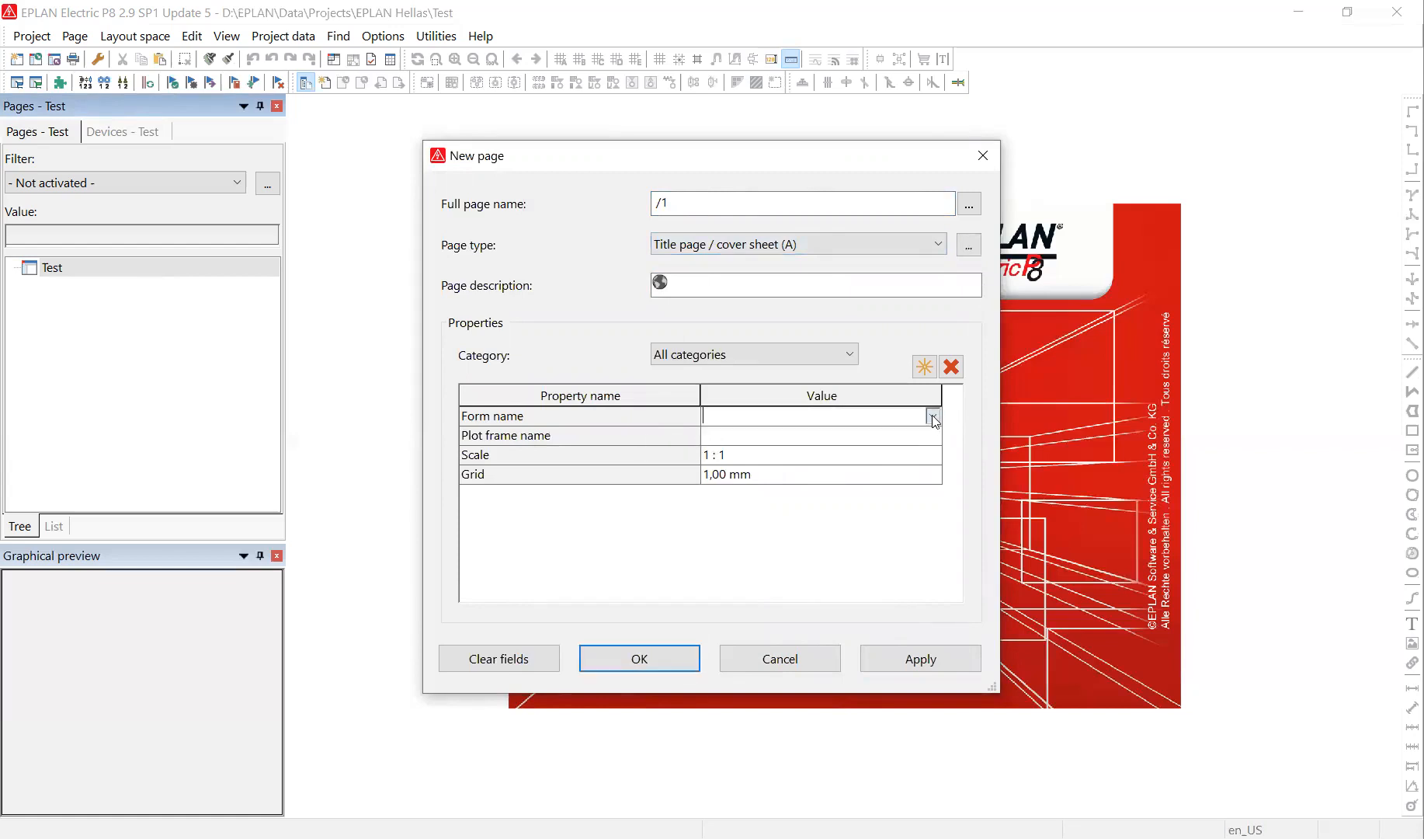
pyautogui.click(932, 417)
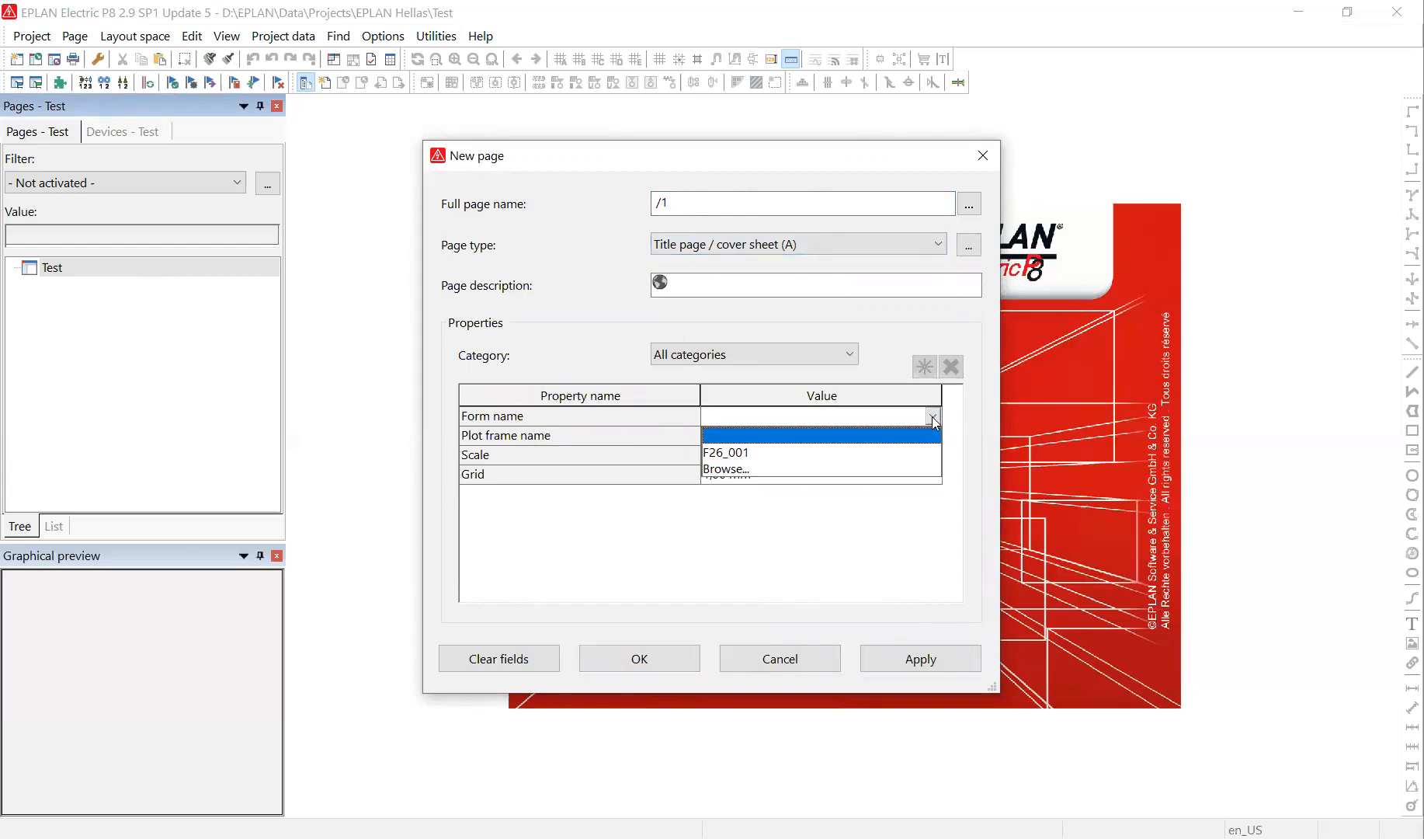
pyautogui.click(742, 470)
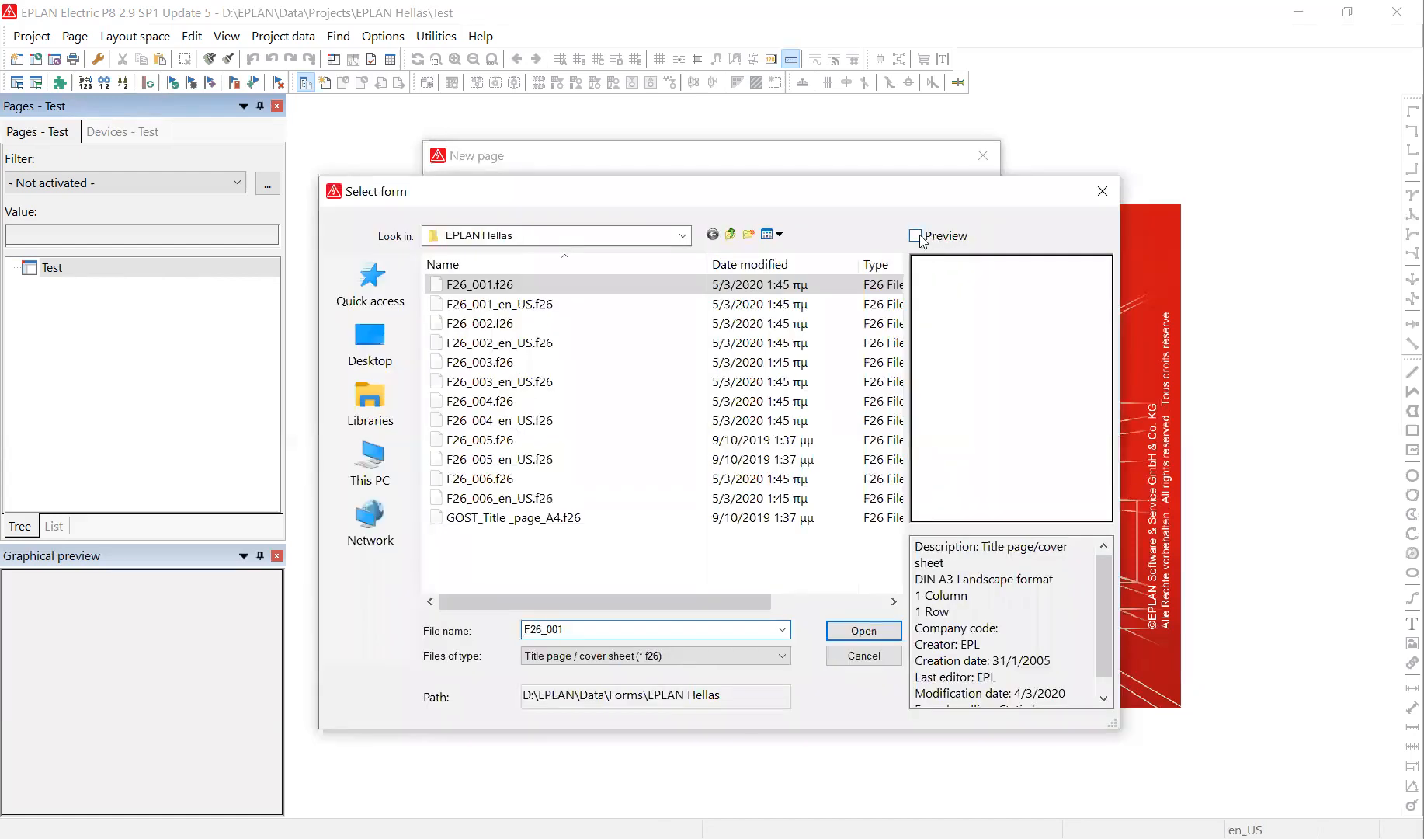
pyautogui.click(918, 236)
pyautogui.click(485, 323)
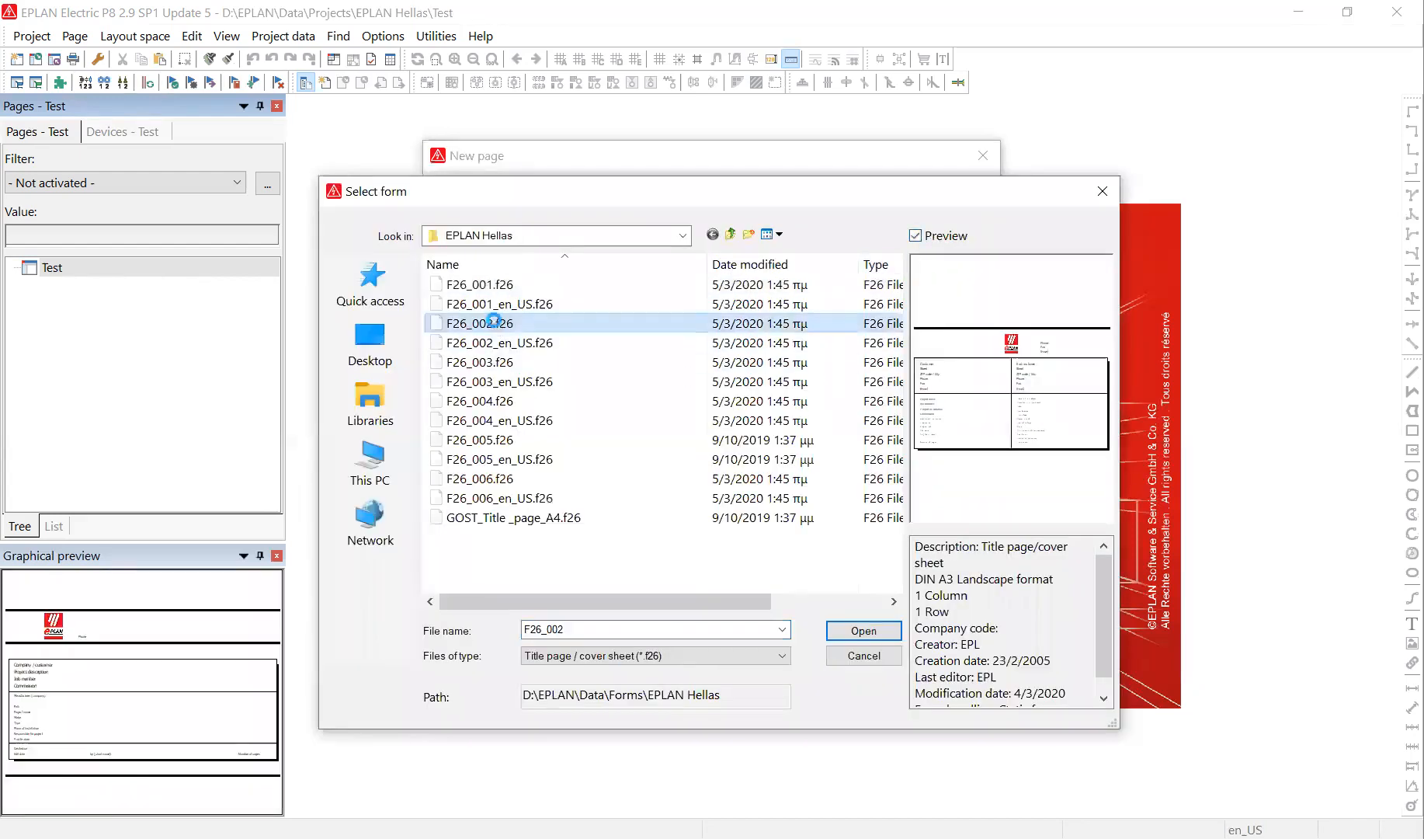
pyautogui.click(499, 362)
pyautogui.click(501, 399)
pyautogui.click(501, 362)
pyautogui.click(494, 285)
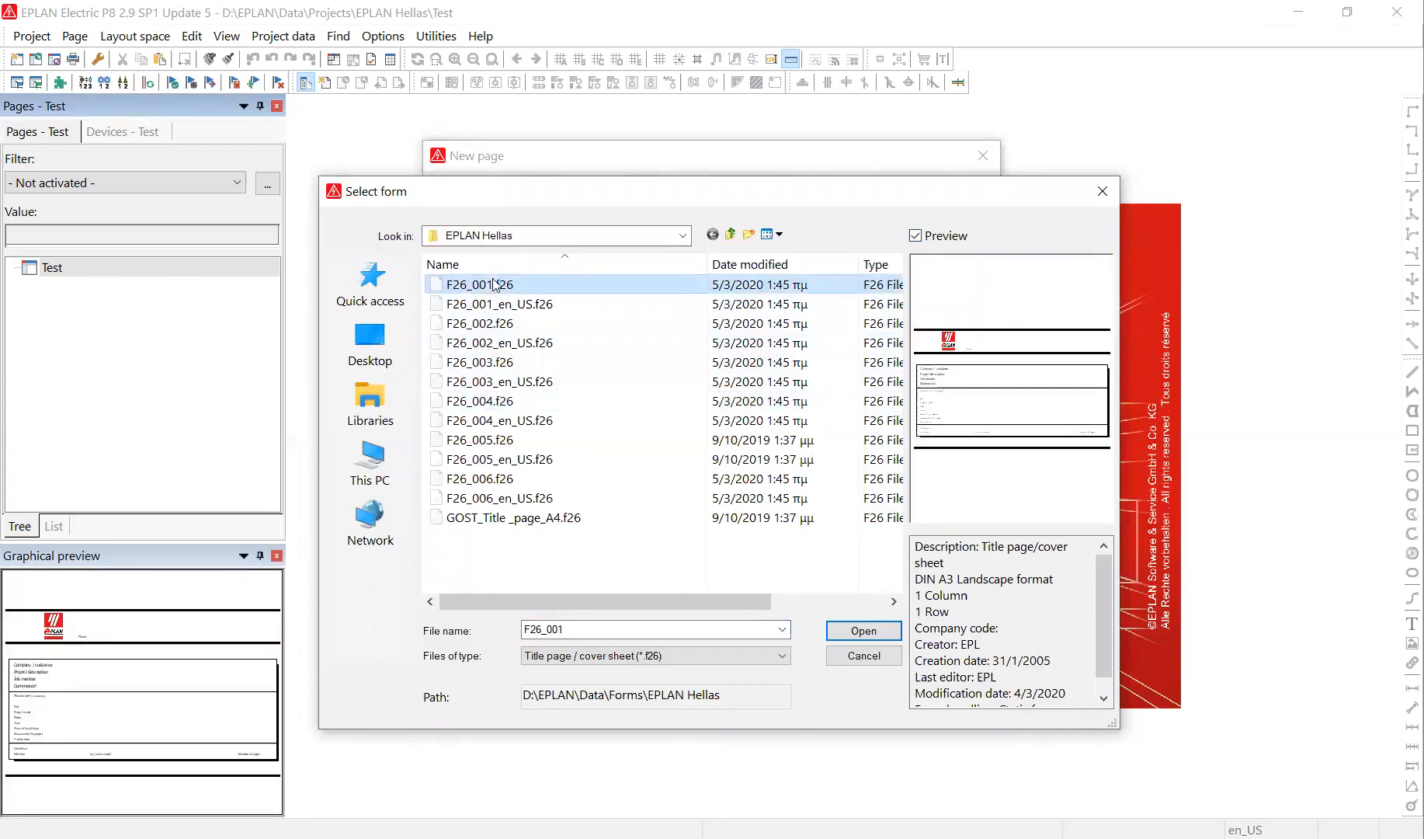
pyautogui.click(871, 632)
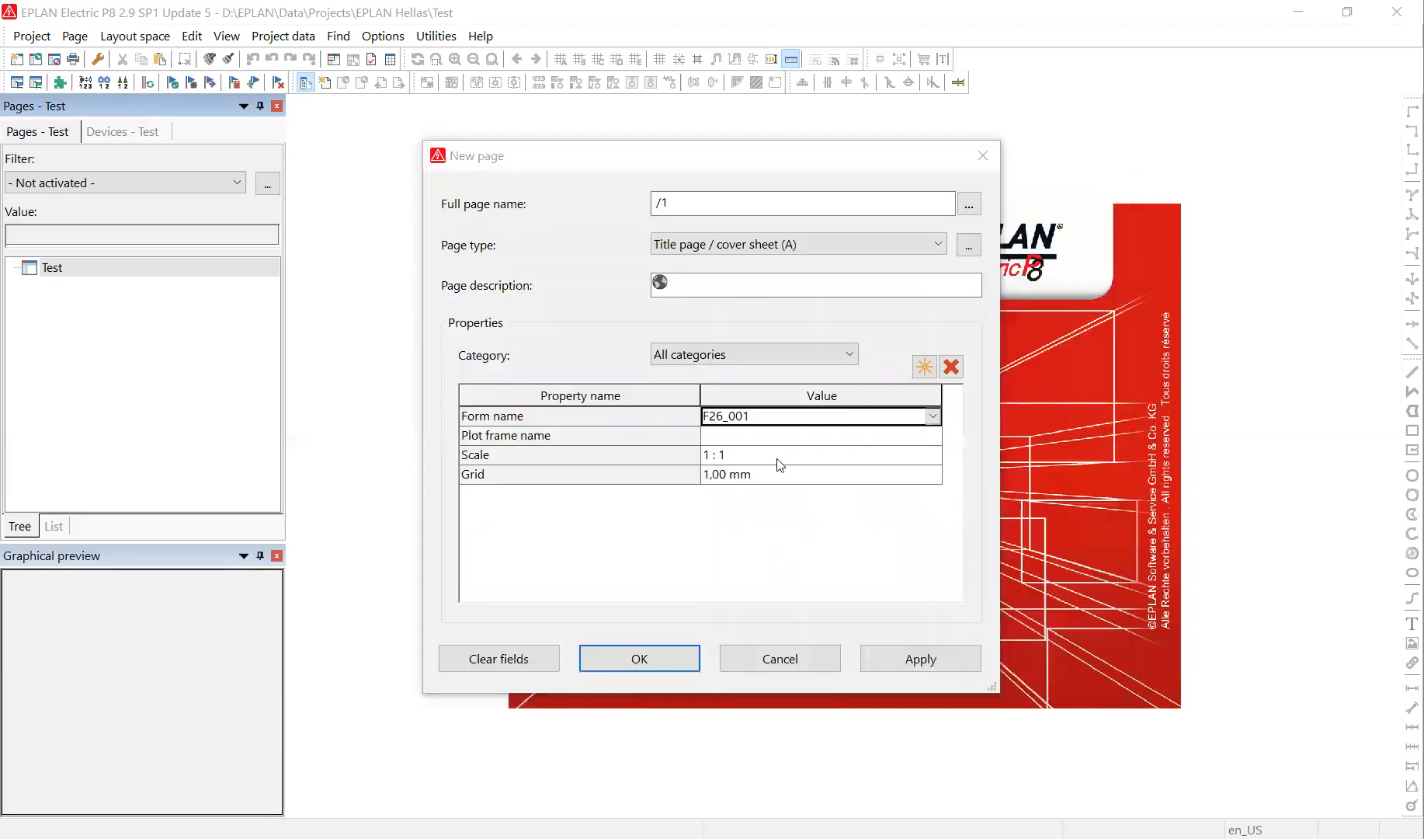
# Create the title page with these settings and select page 1 in the Test project.
pyautogui.click(666, 660)
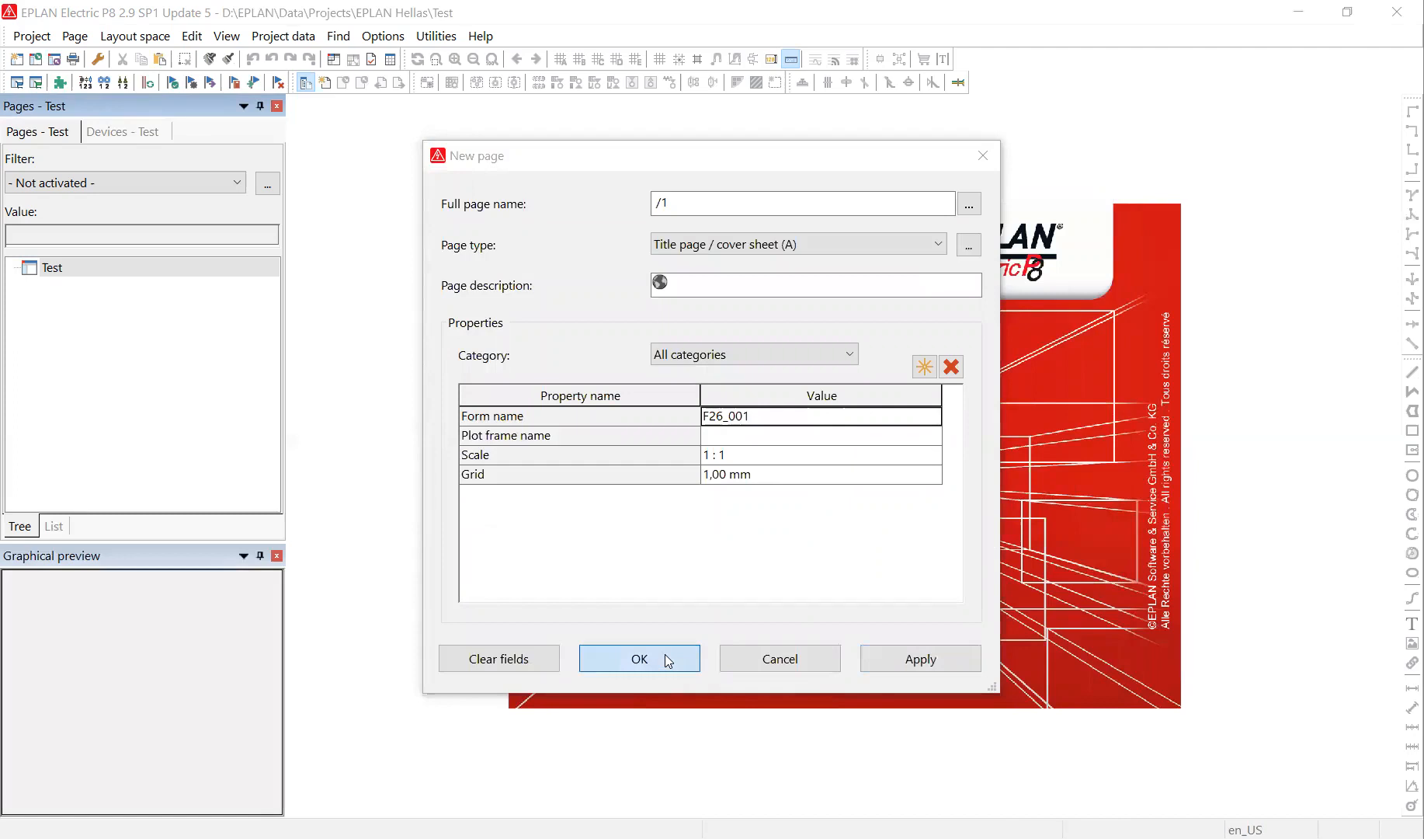
pyautogui.scroll(1, 693, 388)
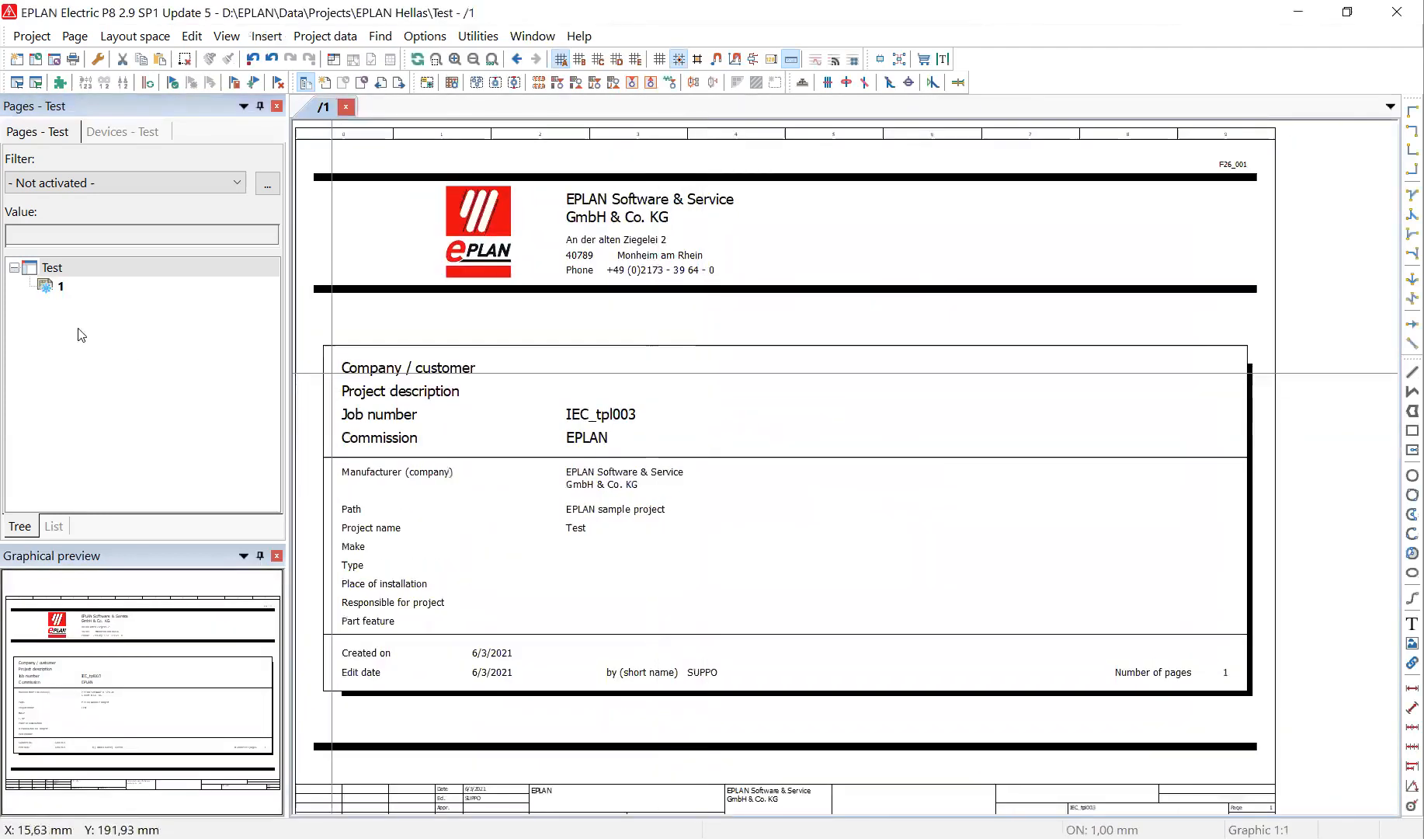
pyautogui.click(58, 286)
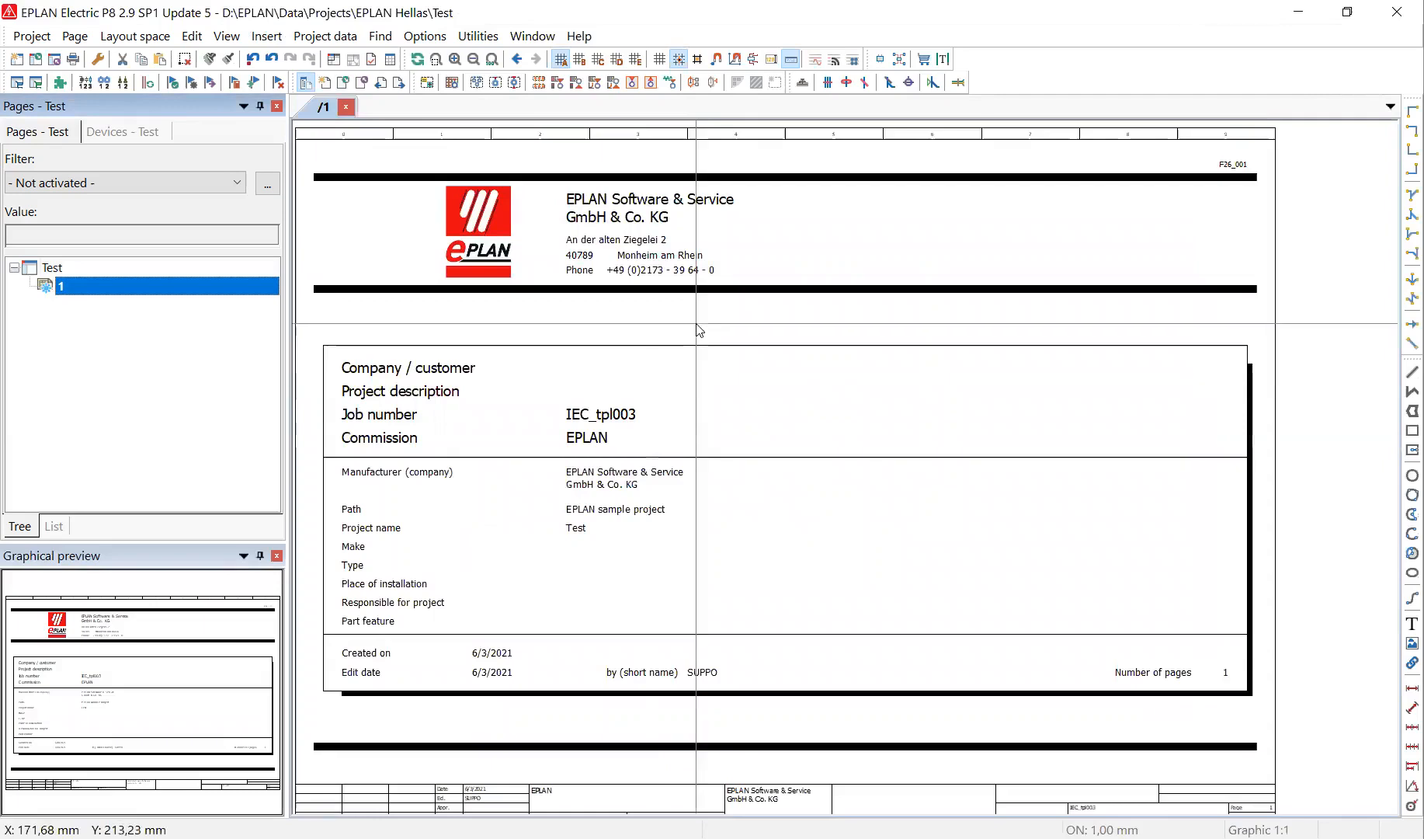
# Create page 2 in the Test project as a Schematic multi-line (I) page with the page description Supply.
pyautogui.rightClick(76, 293)
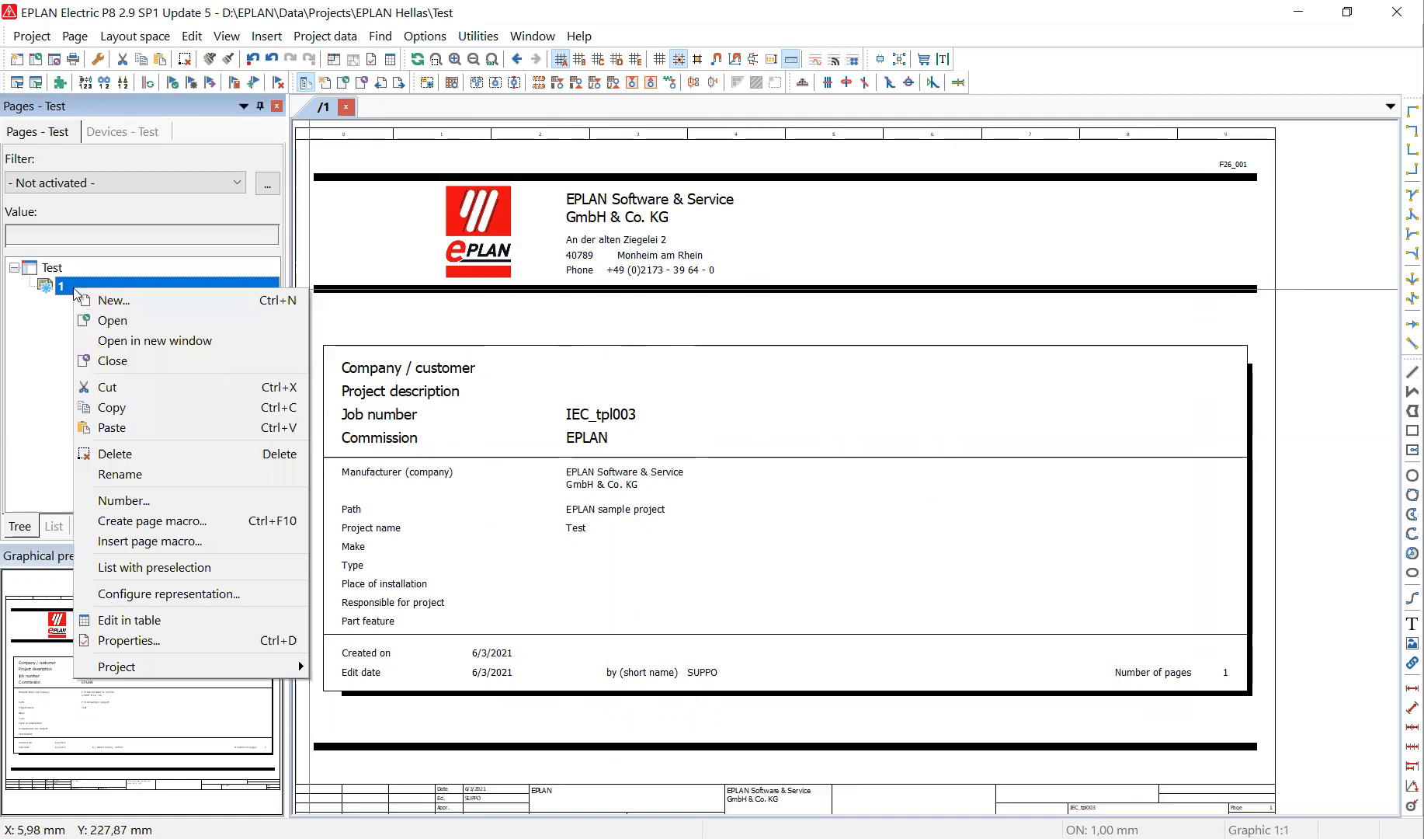
pyautogui.click(165, 298)
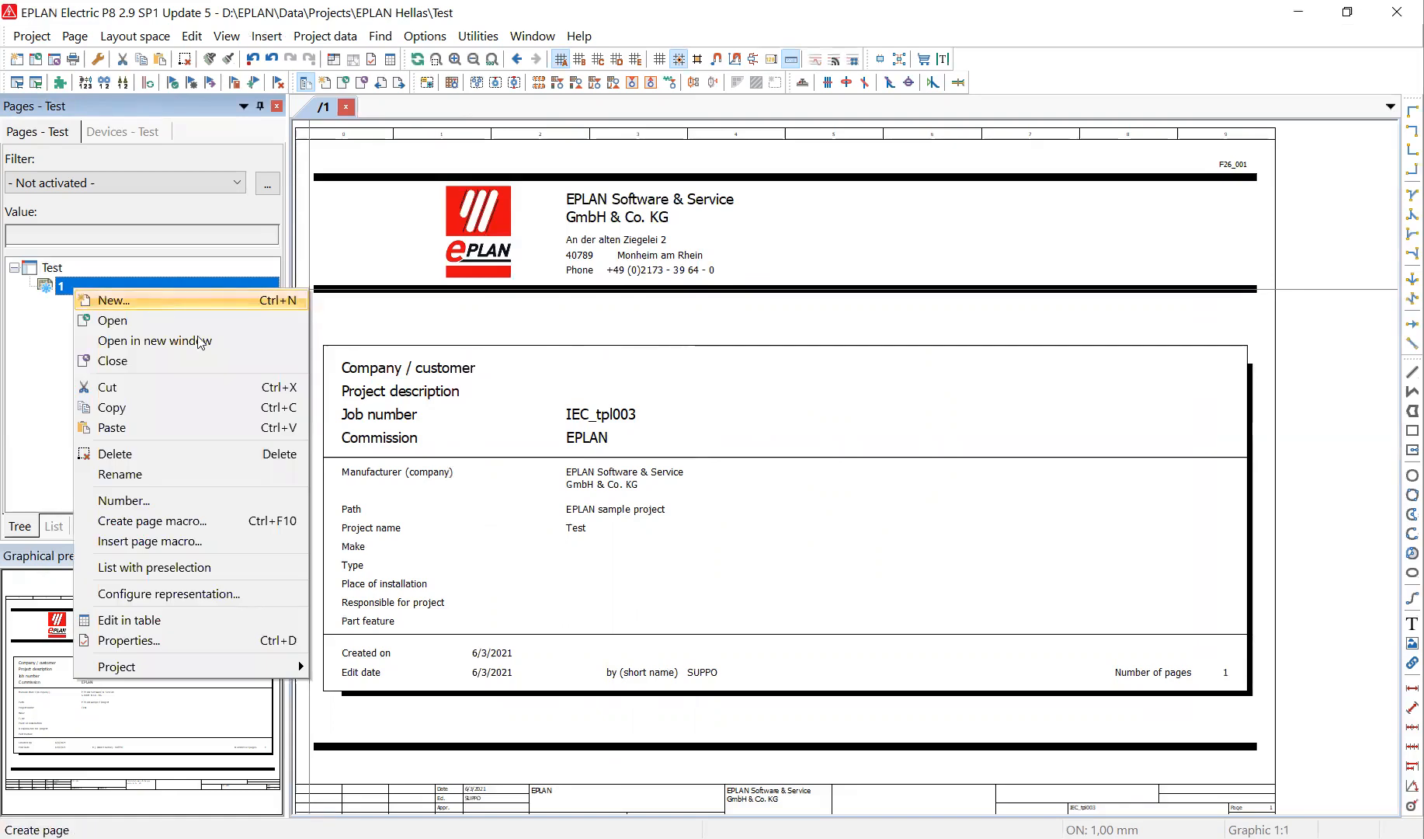
pyautogui.click(817, 245)
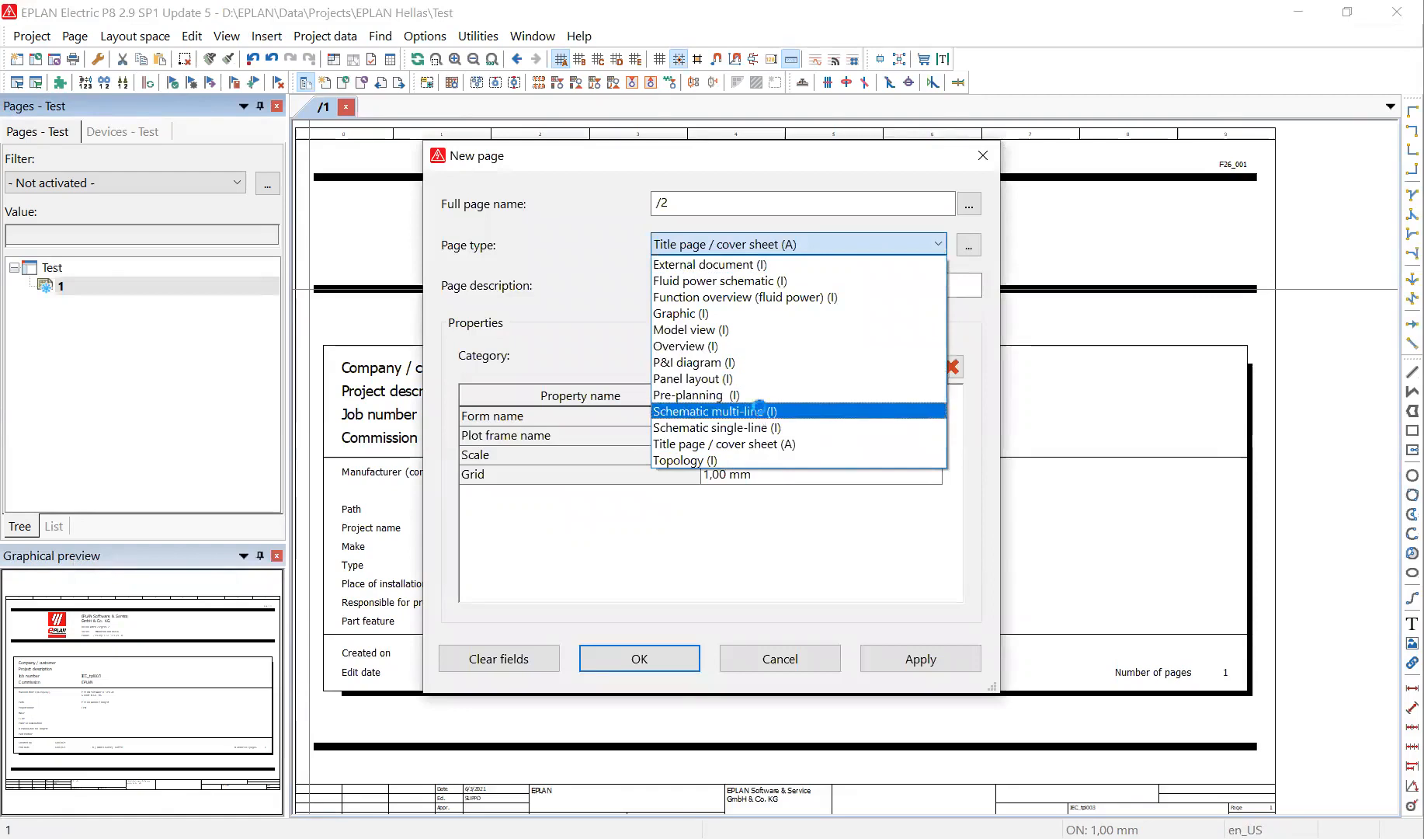
pyautogui.click(755, 412)
pyautogui.click(720, 285)
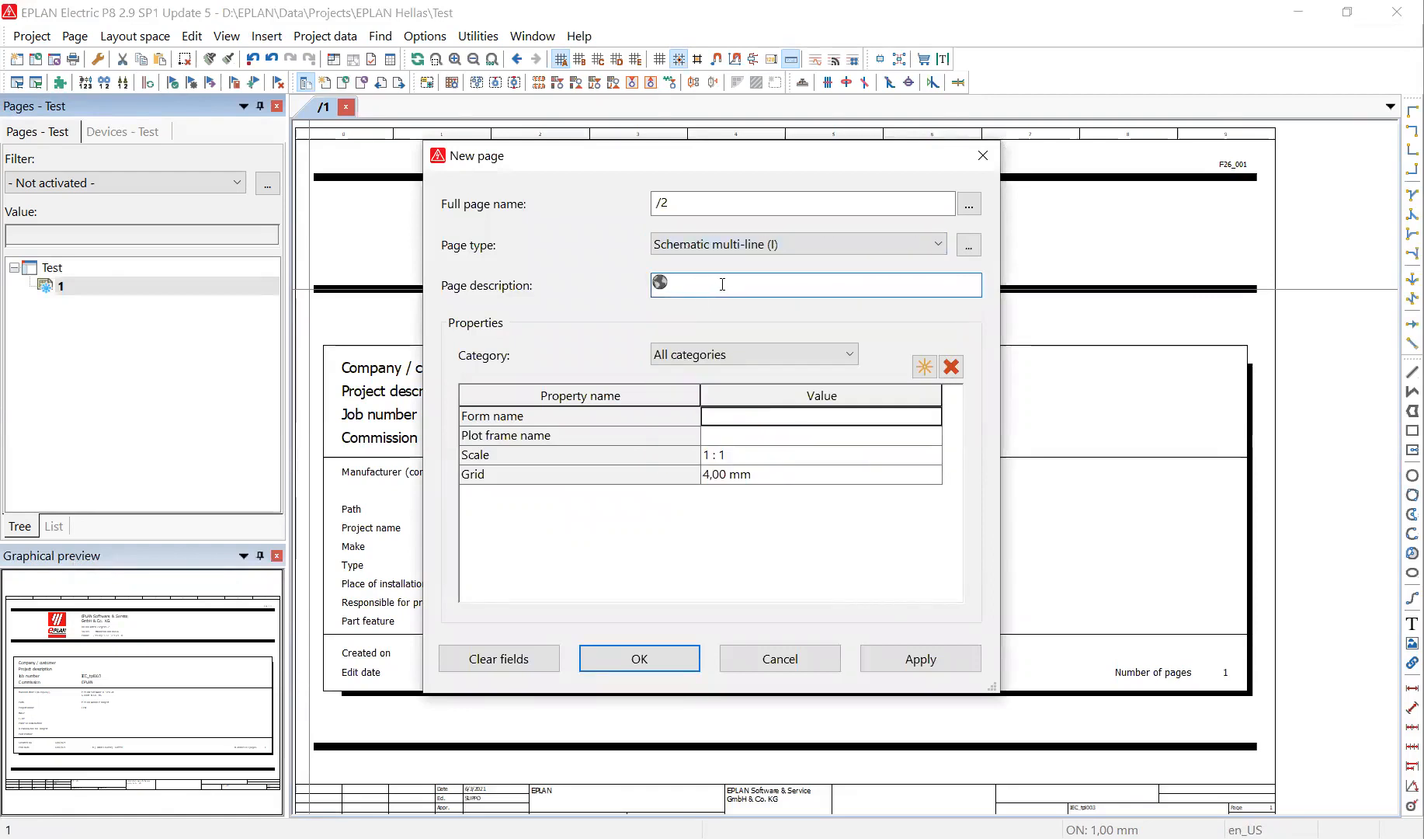
pyautogui.write('Supply')
pyautogui.press('BackSpace')
pyautogui.click(639, 658)
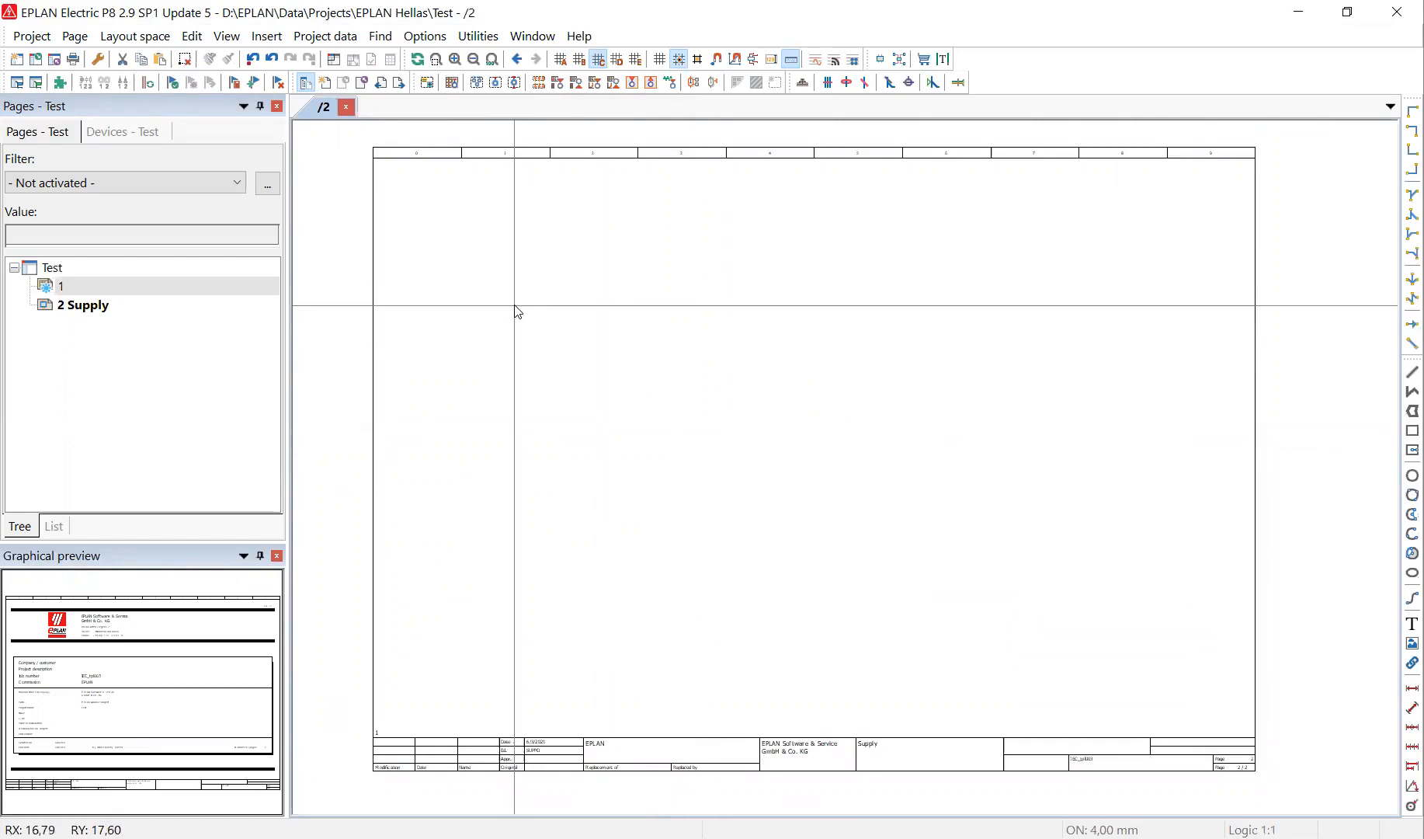
# Start inserting a potential connection point on the Supply page and switch its symbol variant so the connection faces right.
pyautogui.click(909, 86)
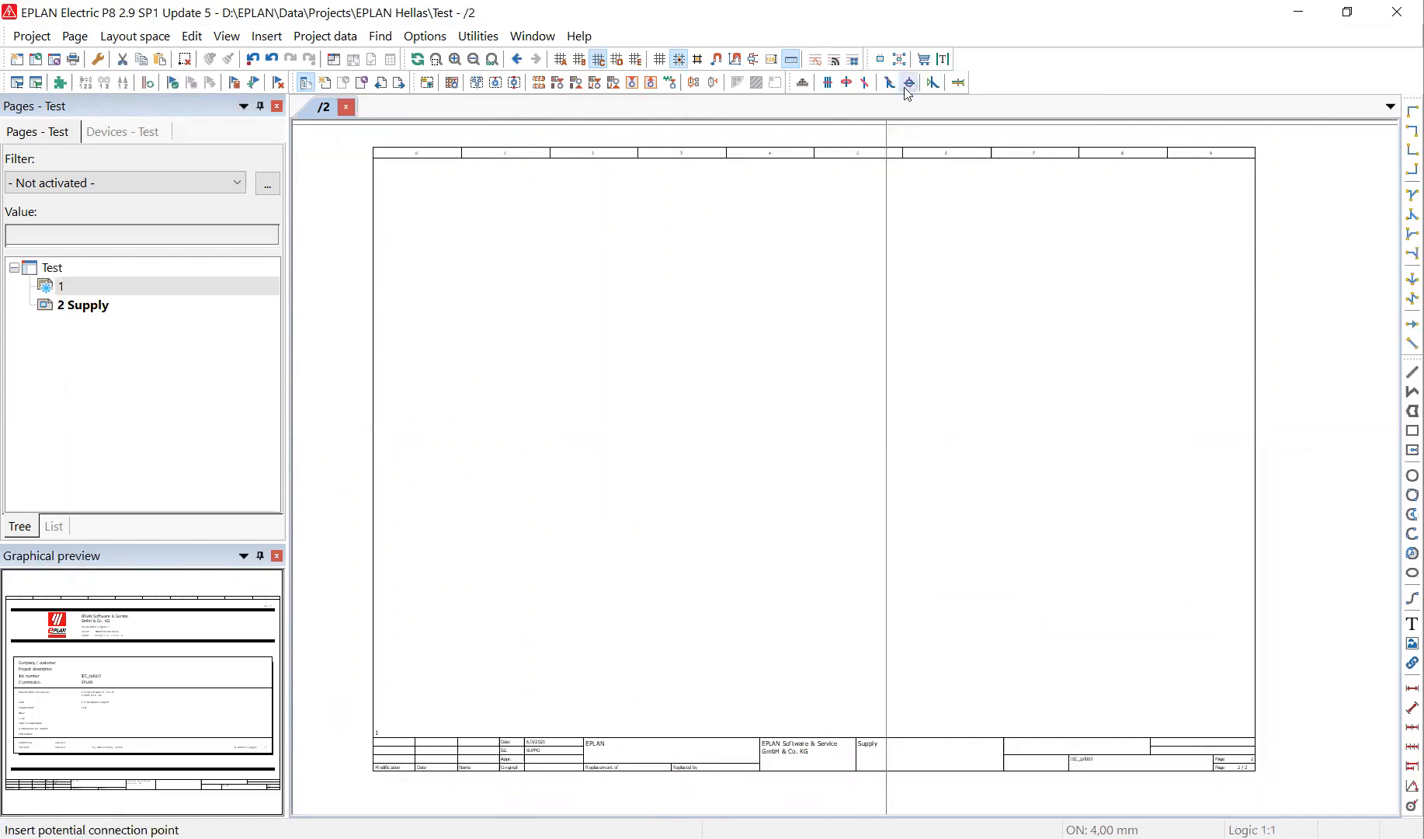
pyautogui.scroll(3, 454, 228)
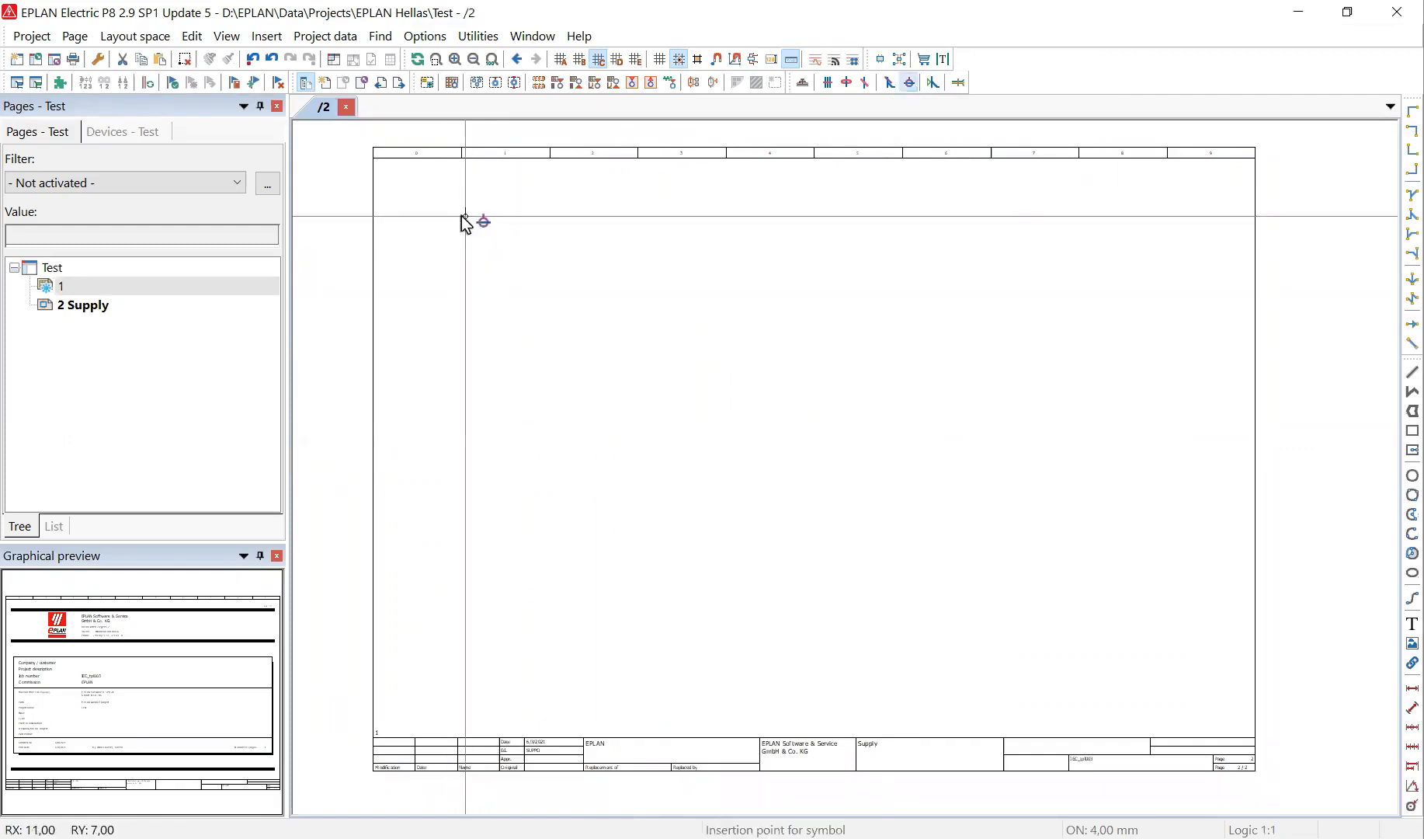
pyautogui.scroll(-3, 493, 216)
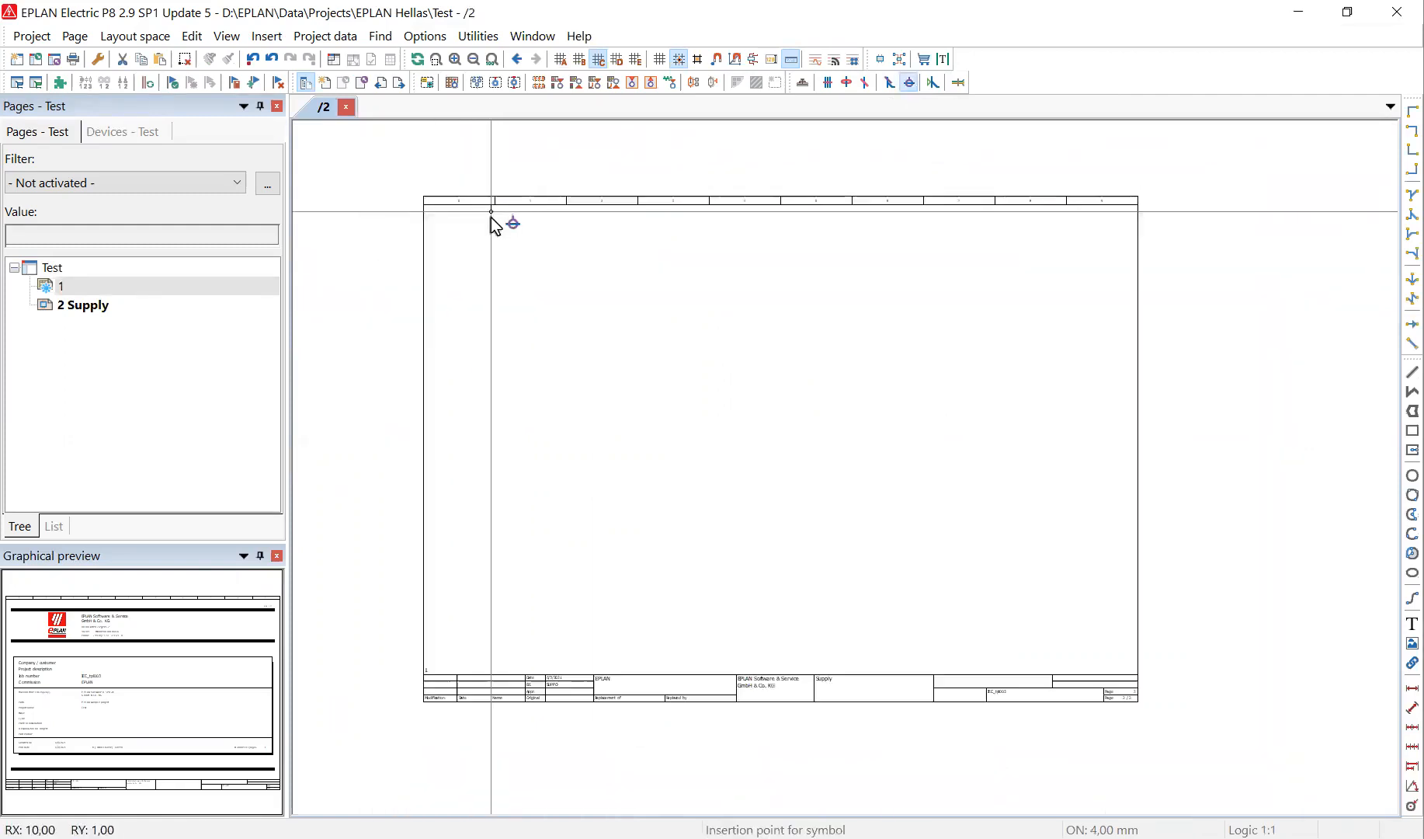
pyautogui.scroll(5, 425, 266)
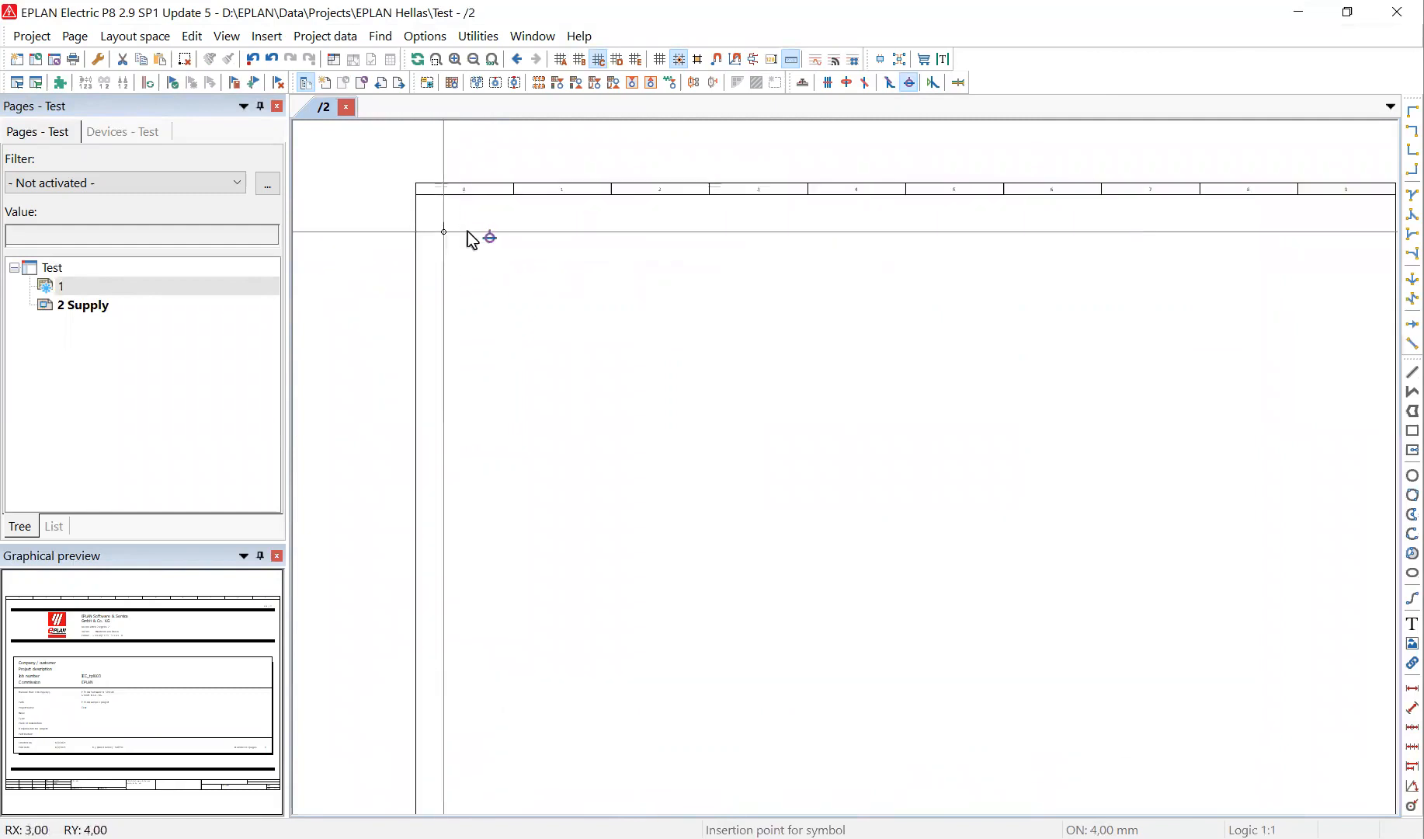
pyautogui.scroll(-1, 497, 262)
pyautogui.scroll(2, 497, 262)
pyautogui.scroll(-1, 497, 262)
pyautogui.scroll(1, 497, 262)
pyautogui.press('Right')
pyautogui.press('Right')
pyautogui.scroll(-2, 488, 254)
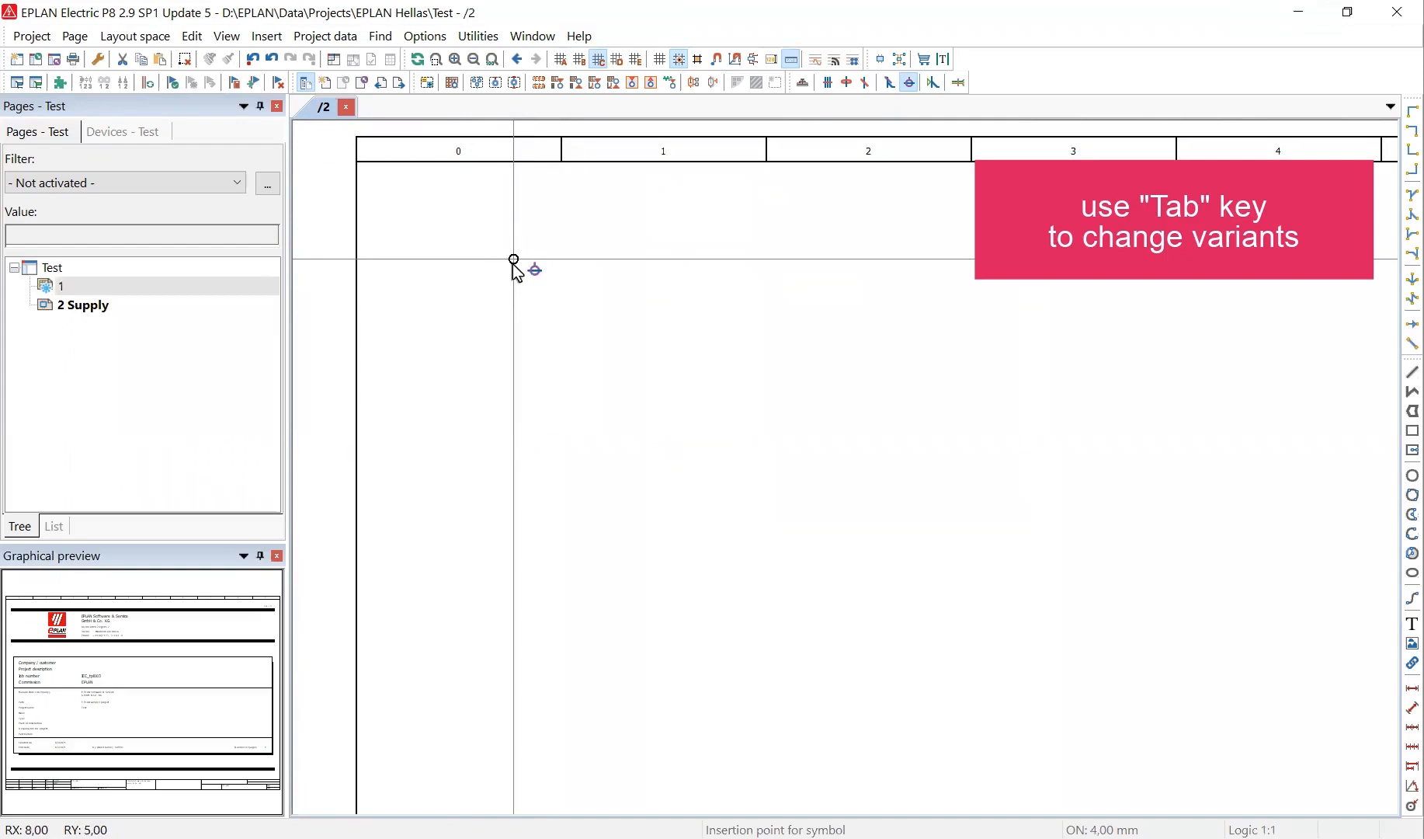
pyautogui.scroll(2, 513, 265)
pyautogui.press('Tab')
pyautogui.press('Tab')
pyautogui.press('Tab')
pyautogui.press('Tab')
pyautogui.scroll(-3, 516, 266)
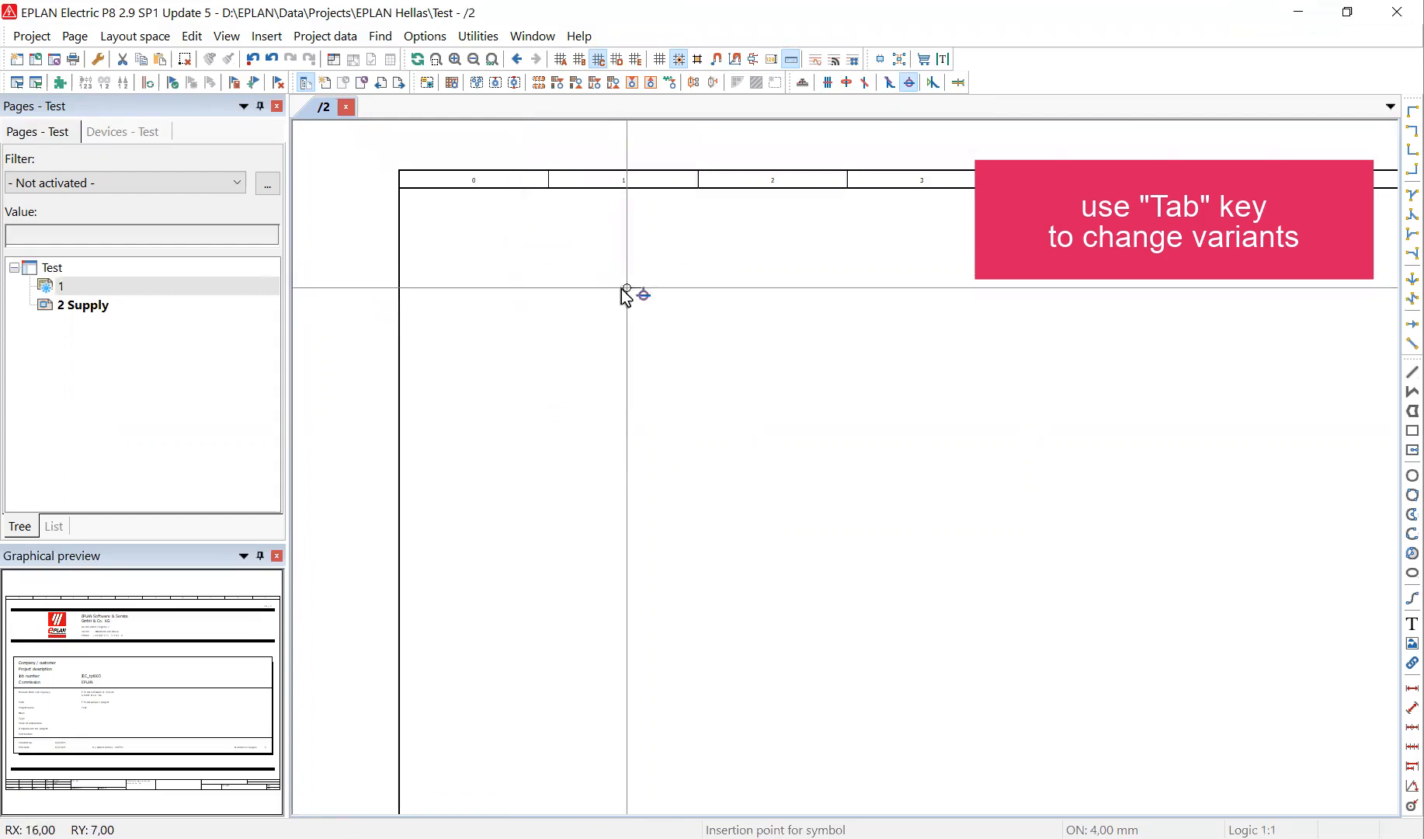
# Place the potential connection point in column 1 at RX 16, RY 7 and accept its properties with the potential definition left empty.
pyautogui.click(626, 288)
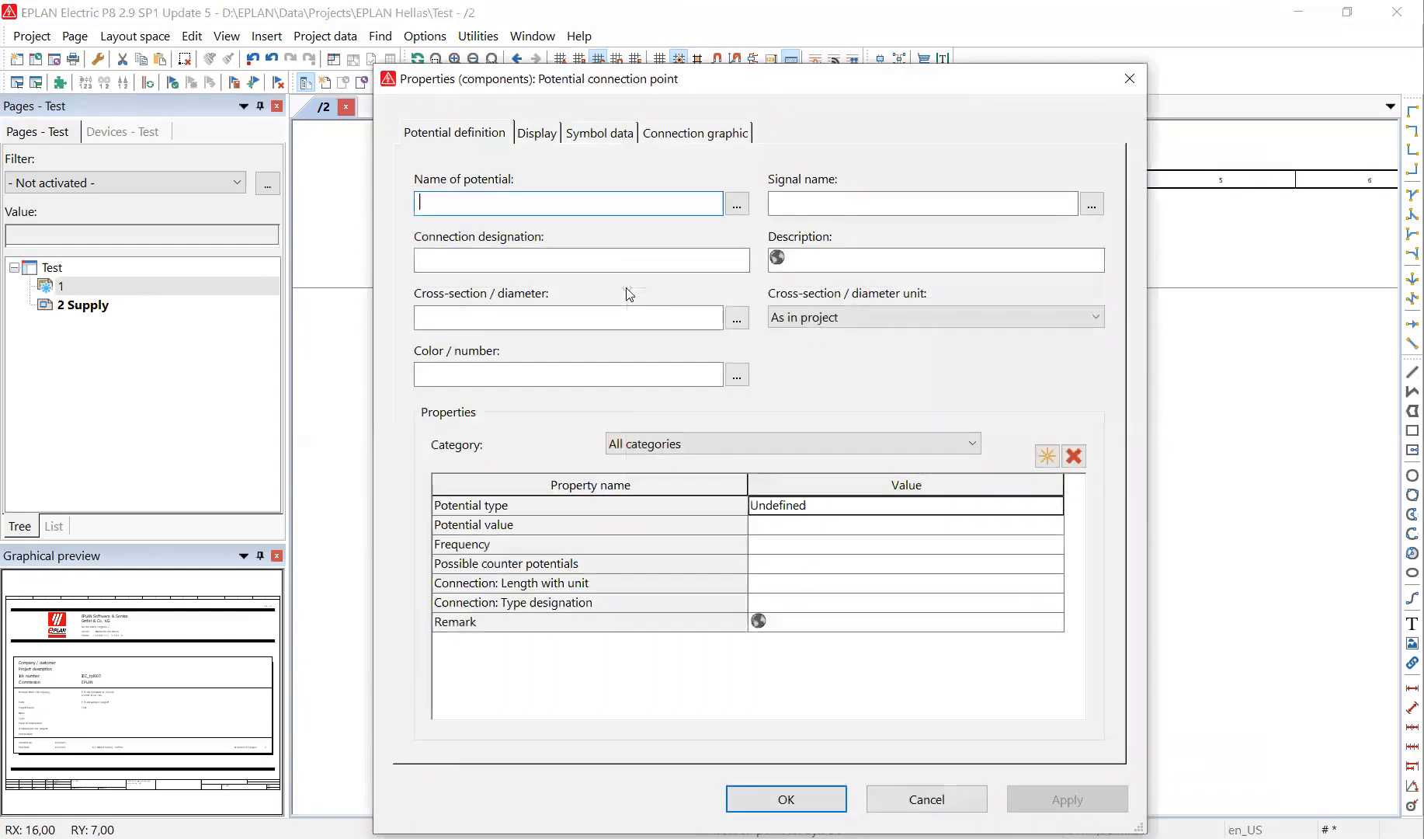
pyautogui.click(483, 312)
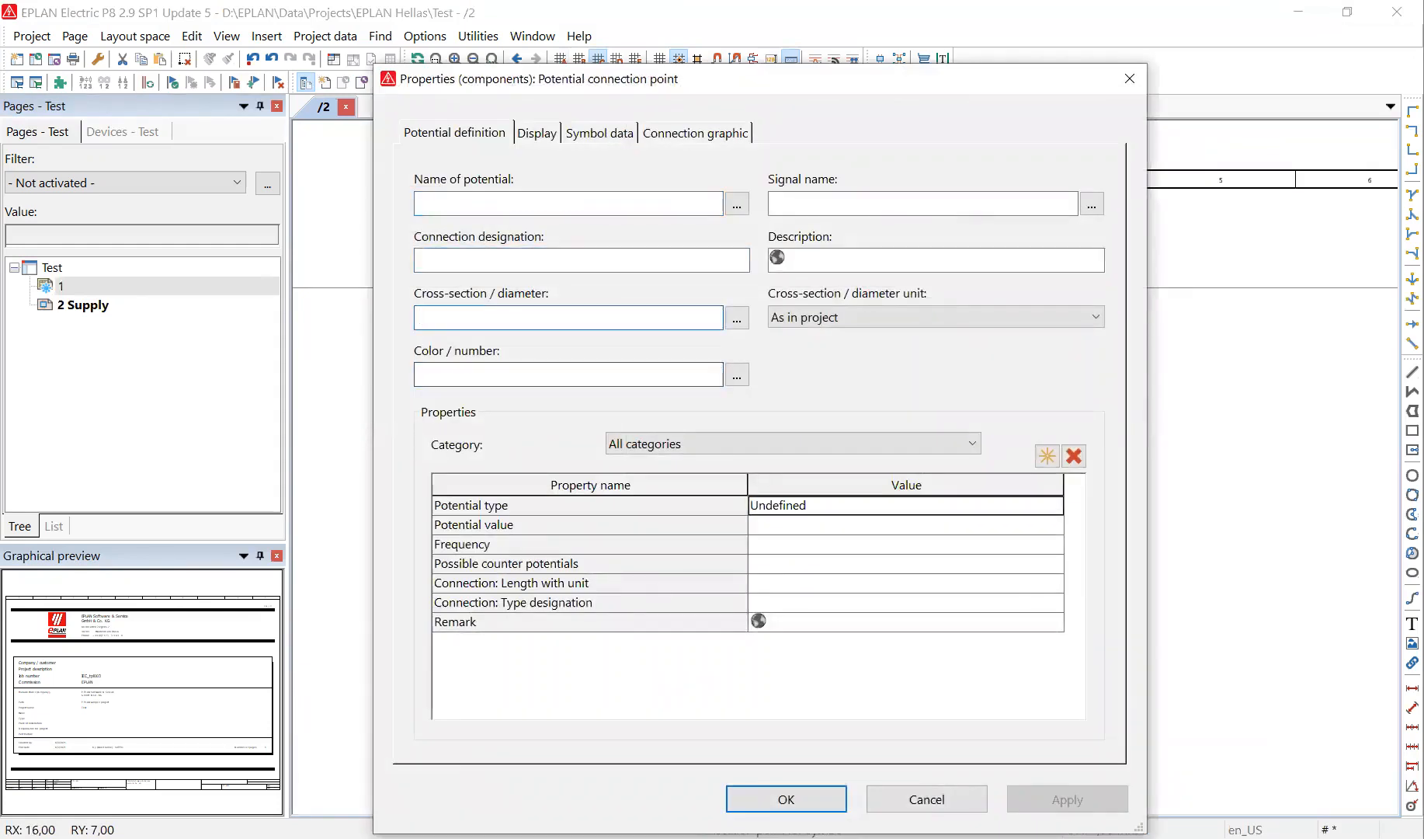
pyautogui.click(815, 802)
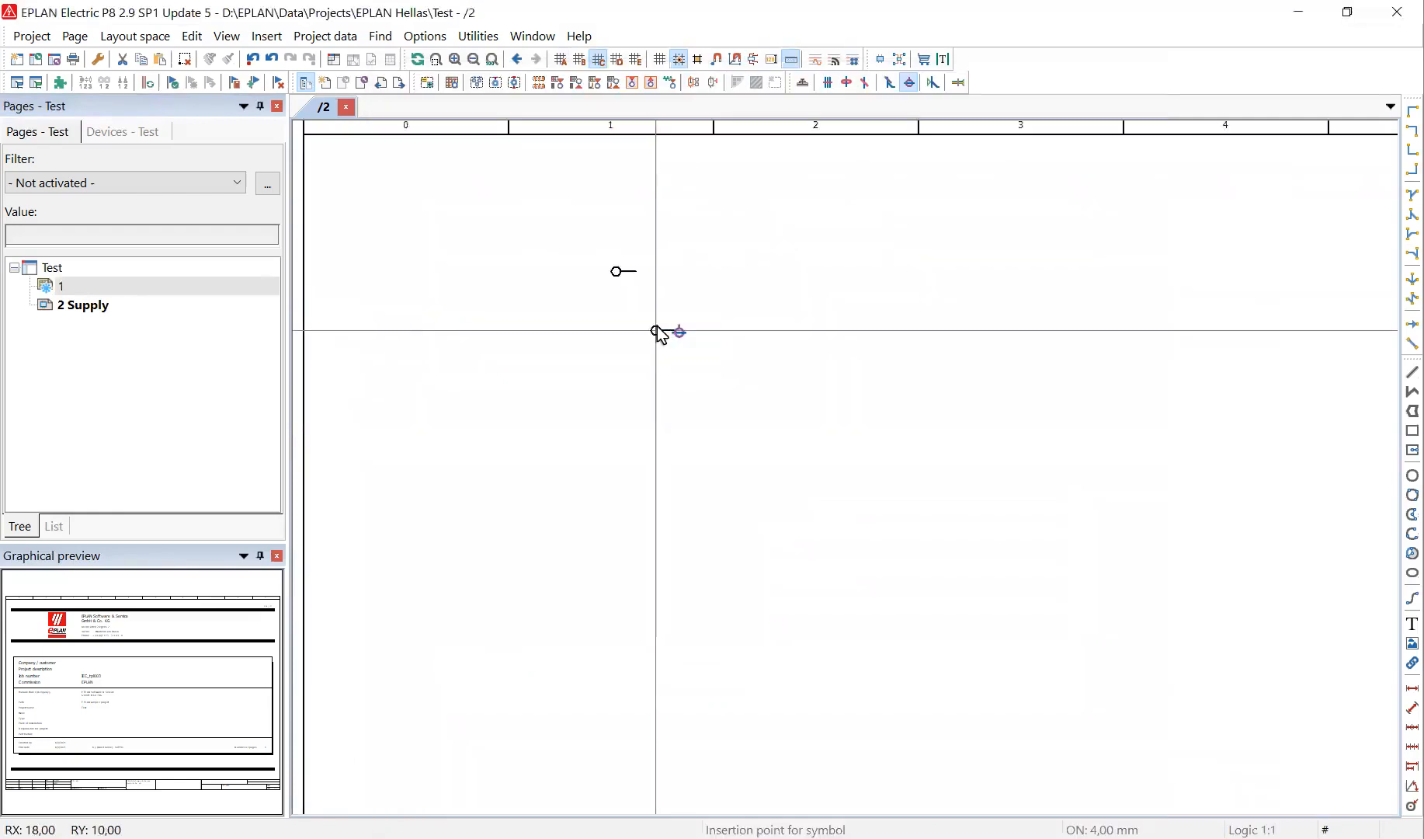
# Duplicate the potential connection point twice straight downward, with the first copy at RX 16, RY 10.
pyautogui.rightClick(626, 273)
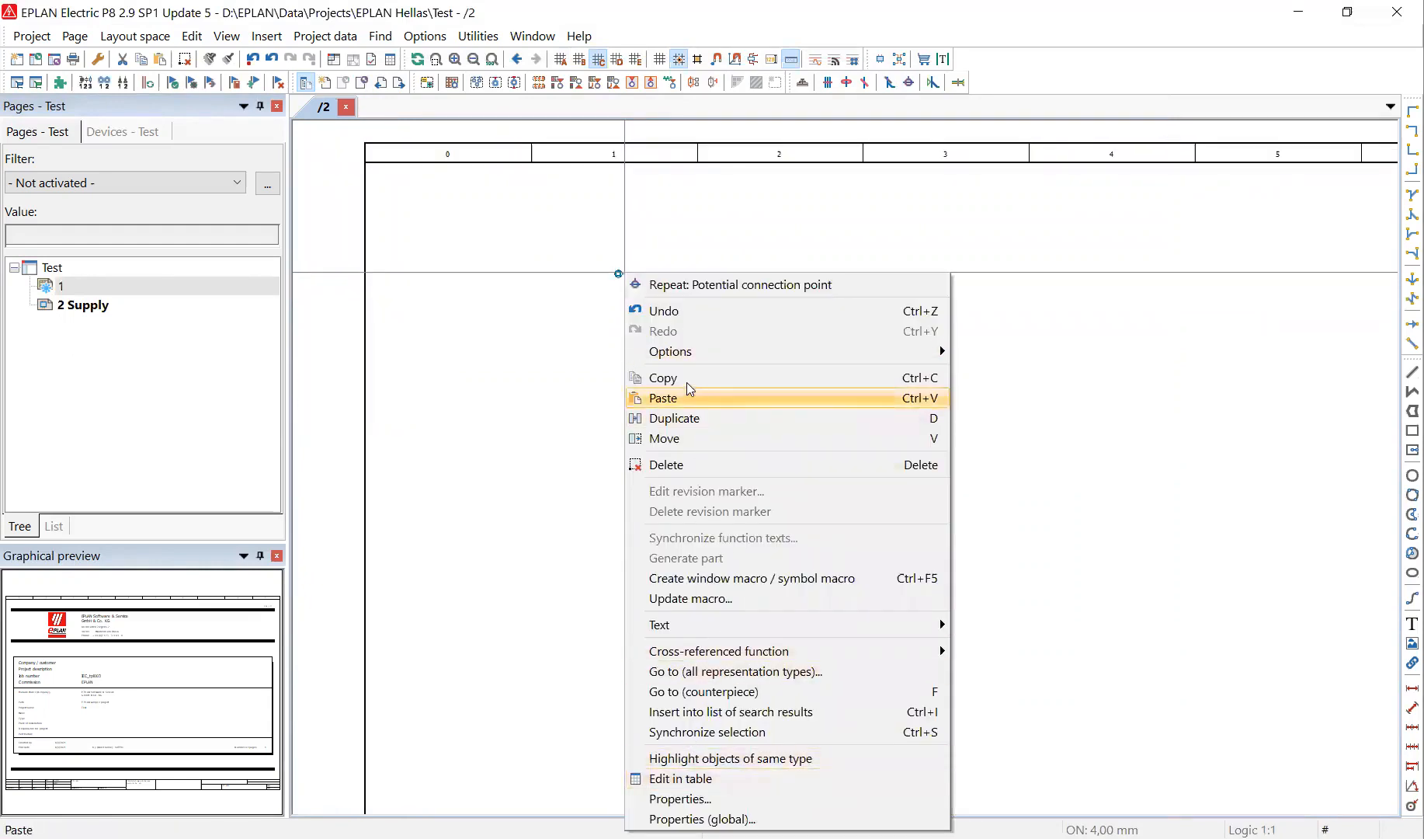
pyautogui.press('d')
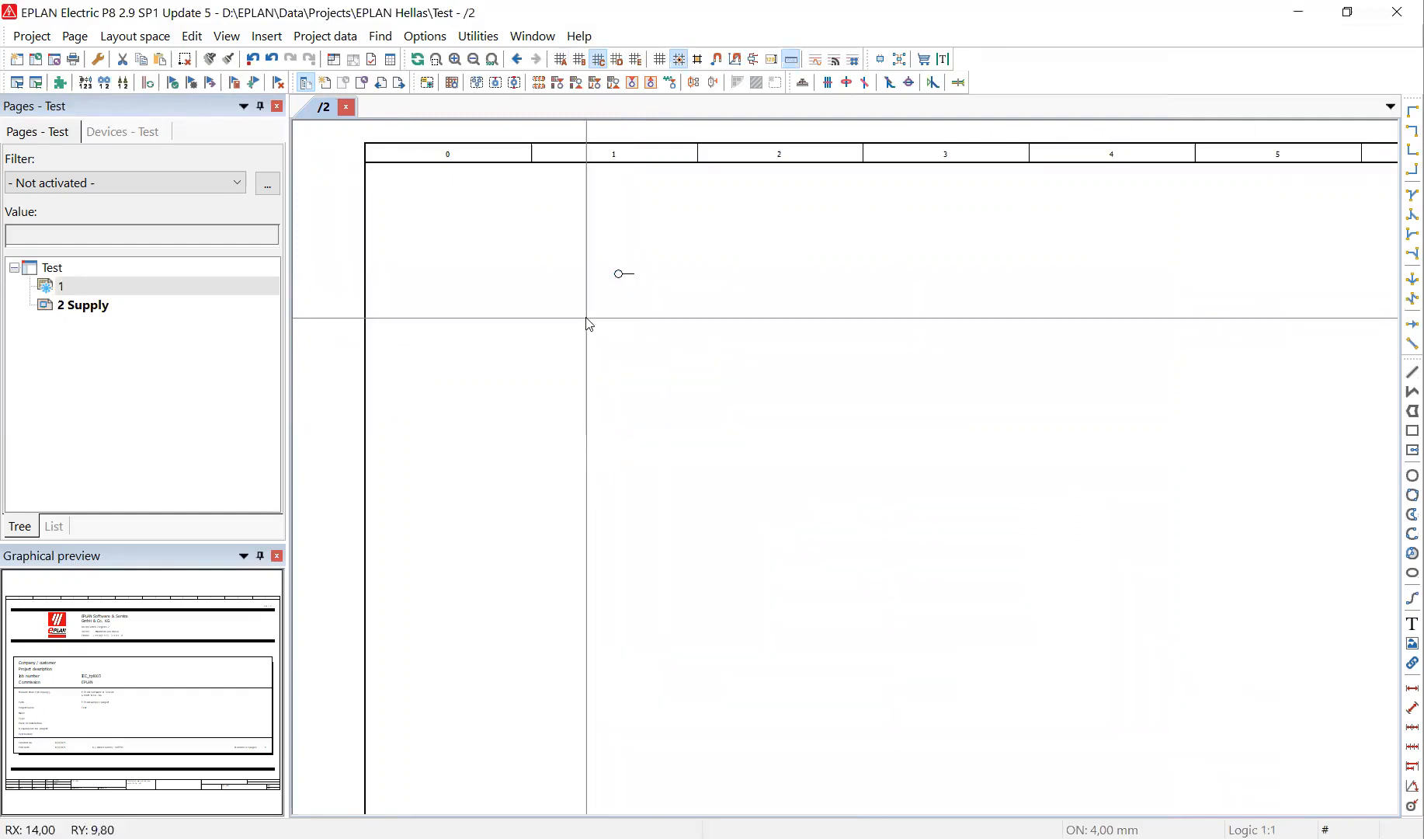
pyautogui.moveTo(574, 301); pyautogui.dragTo(577, 342, button='middle')
pyautogui.scroll(2, 577, 341)
pyautogui.moveTo(706, 347); pyautogui.dragTo(612, 278)
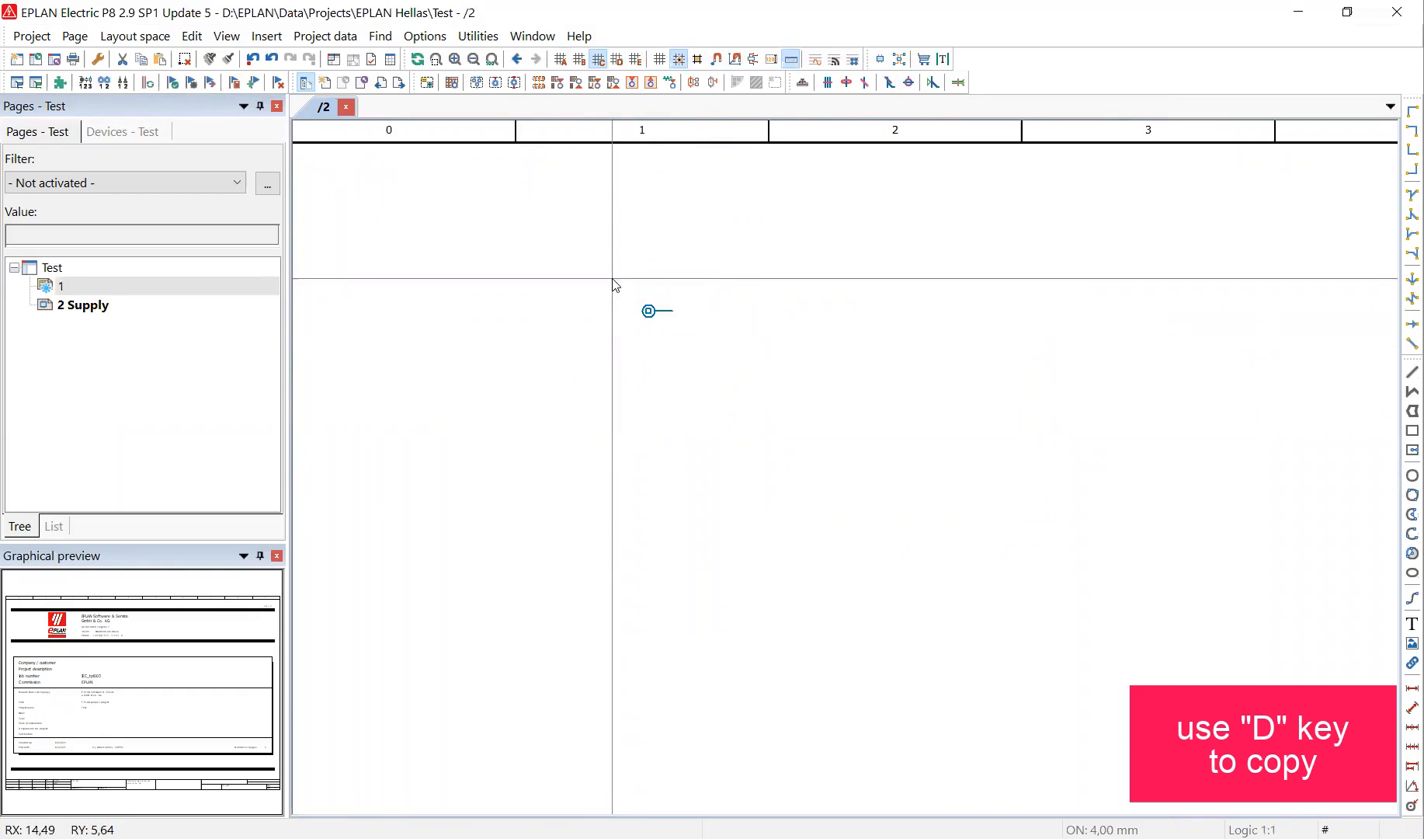
pyautogui.press('d')
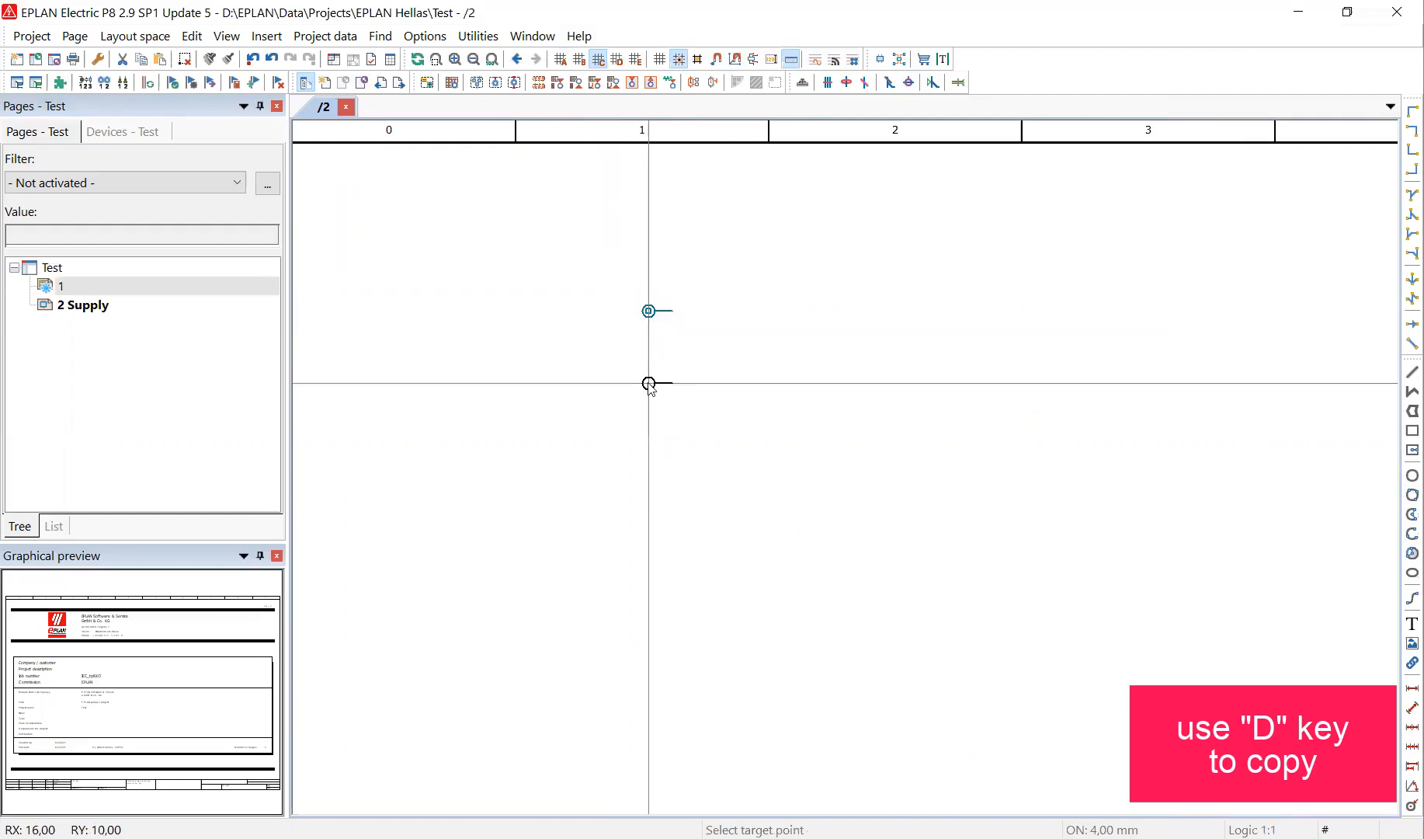
pyautogui.click(649, 382)
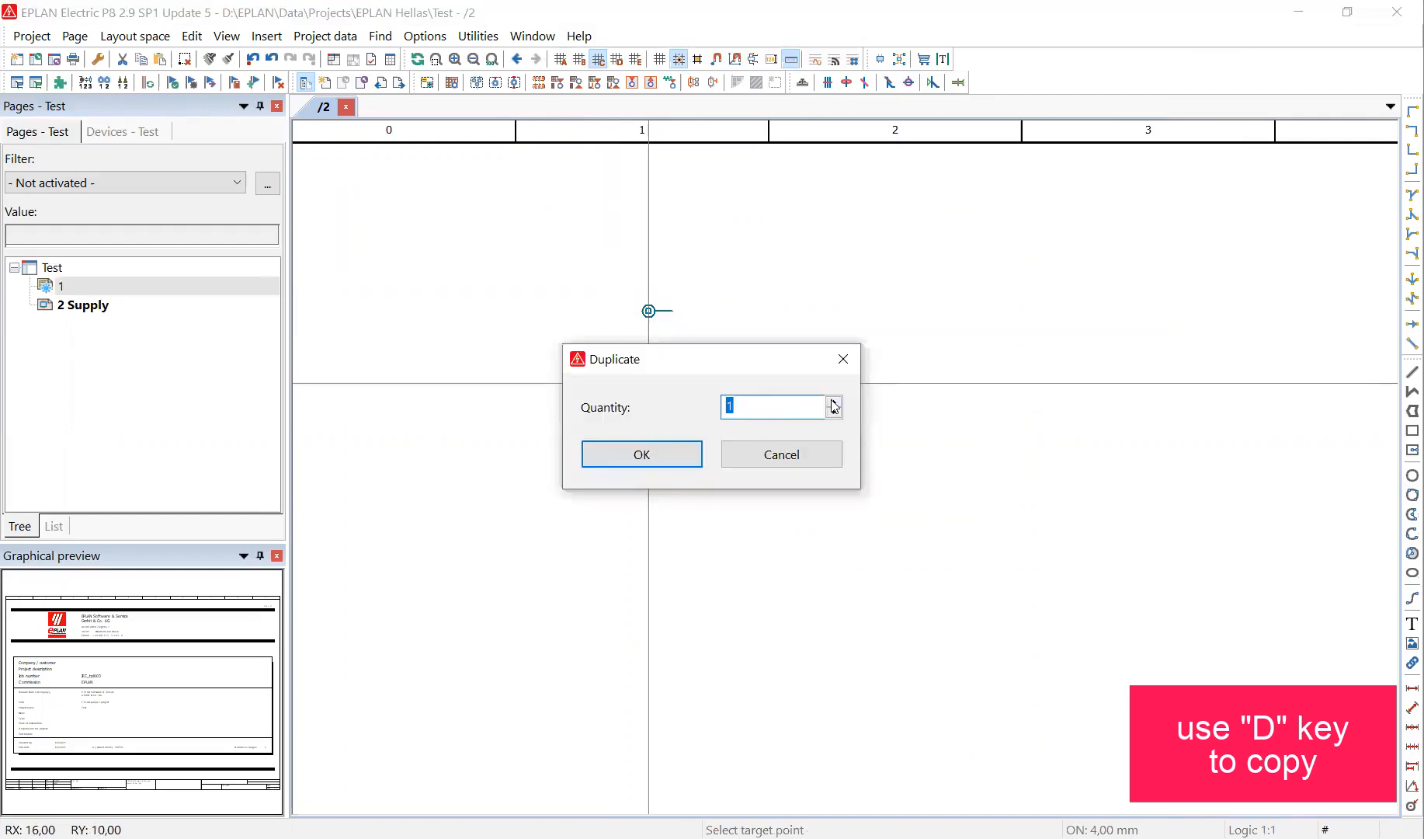
pyautogui.click(654, 458)
pyautogui.scroll(-2, 871, 432)
pyautogui.scroll(-1, 689, 379)
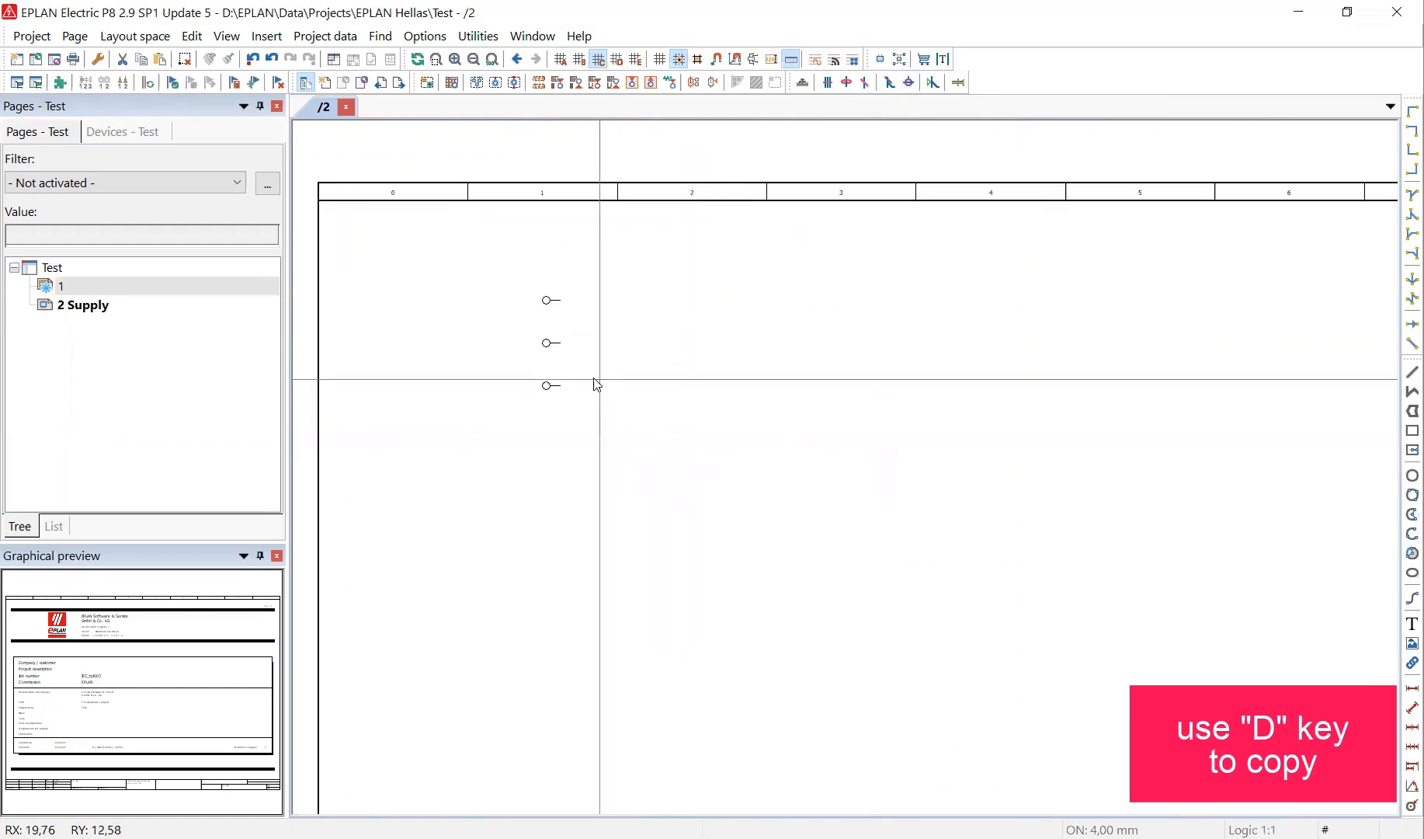
pyautogui.click(615, 423)
pyautogui.moveTo(507, 337); pyautogui.dragTo(497, 324)
pyautogui.click(732, 376)
# Insert interruption points in column 4 at RX 47, one in line with each of the three potential connection points.
pyautogui.moveTo(731, 378); pyautogui.dragTo(672, 382, button='middle')
pyautogui.scroll(-1, 673, 389)
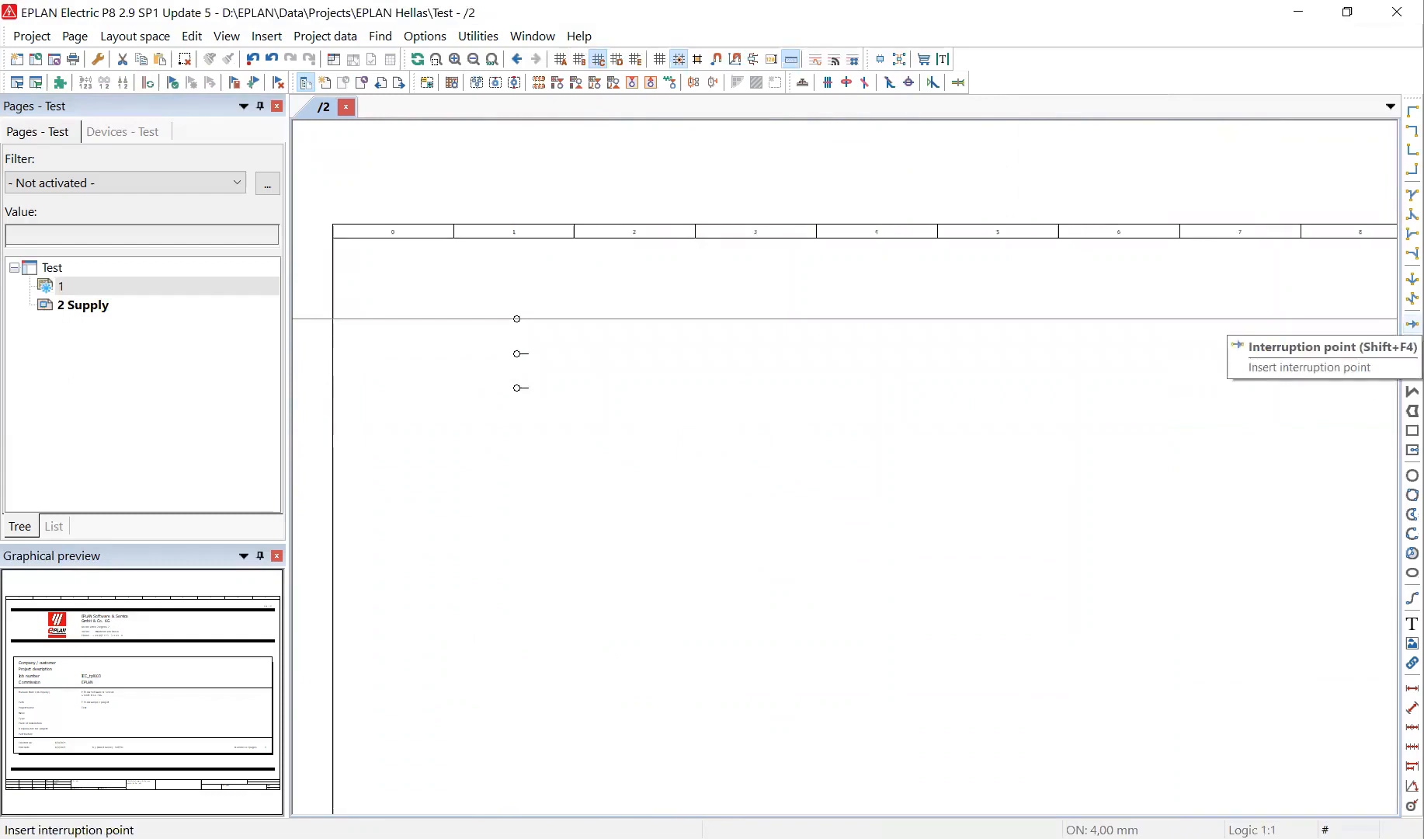
pyautogui.click(1413, 324)
pyautogui.scroll(1, 885, 318)
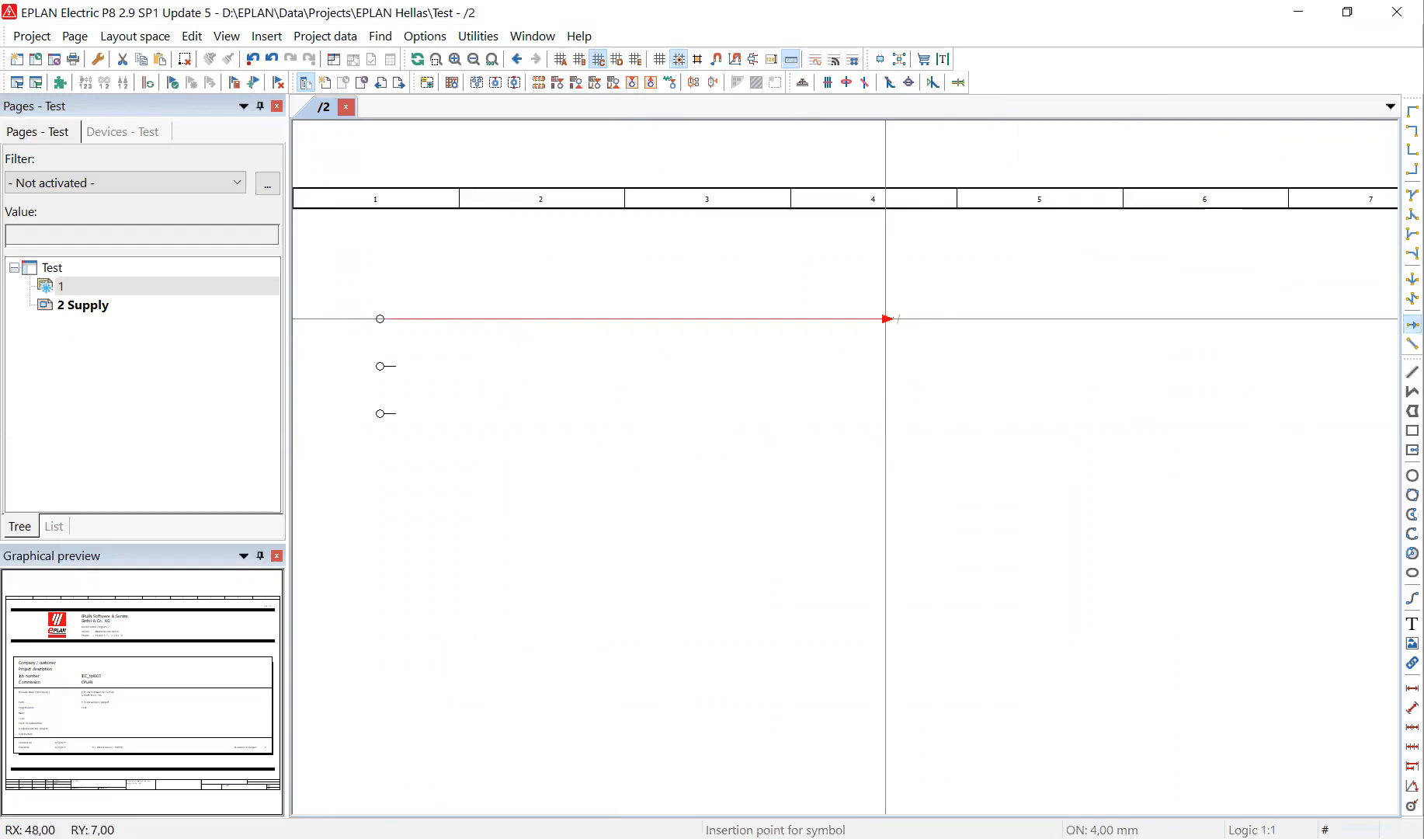
pyautogui.scroll(-1, 885, 318)
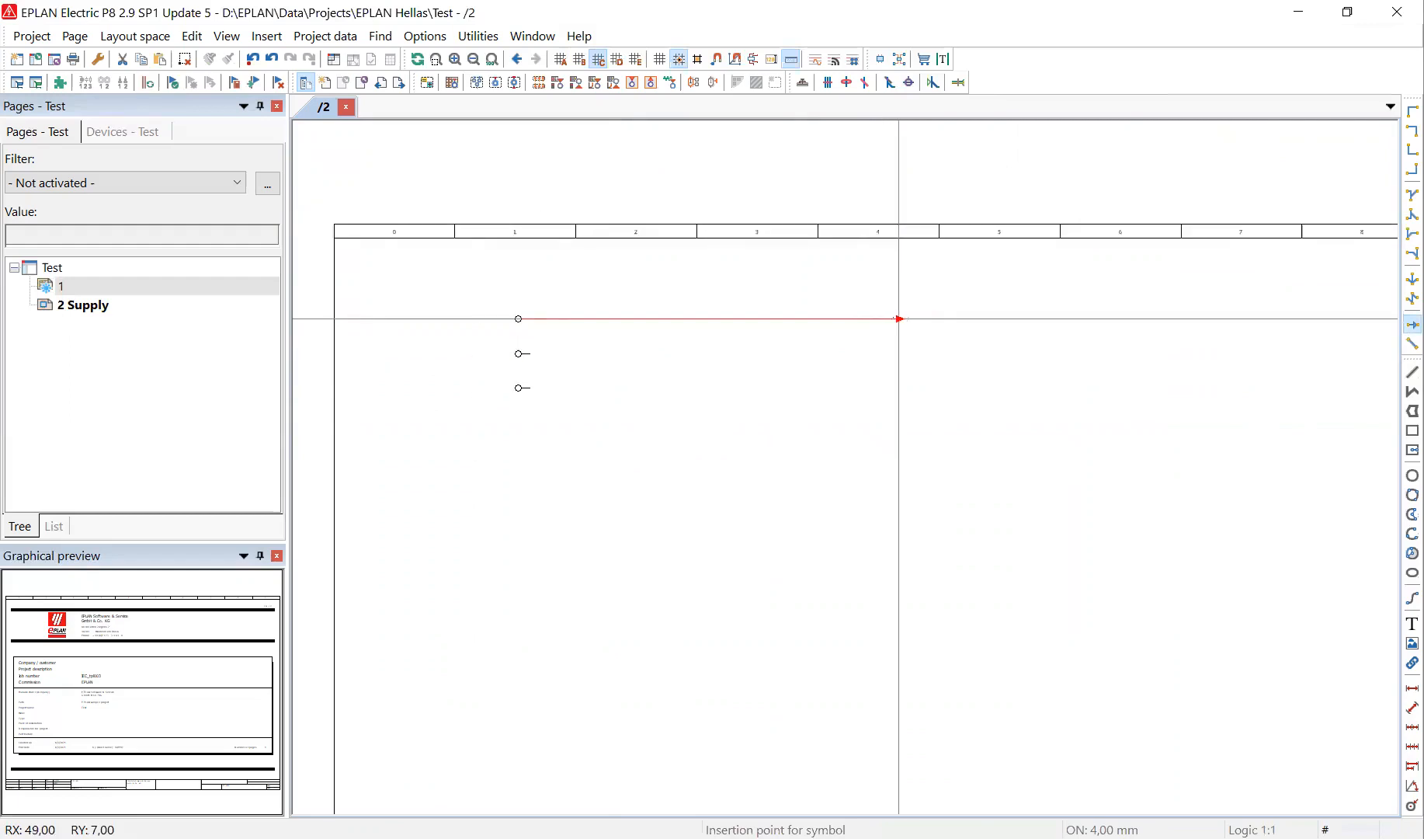
pyautogui.scroll(1, 899, 319)
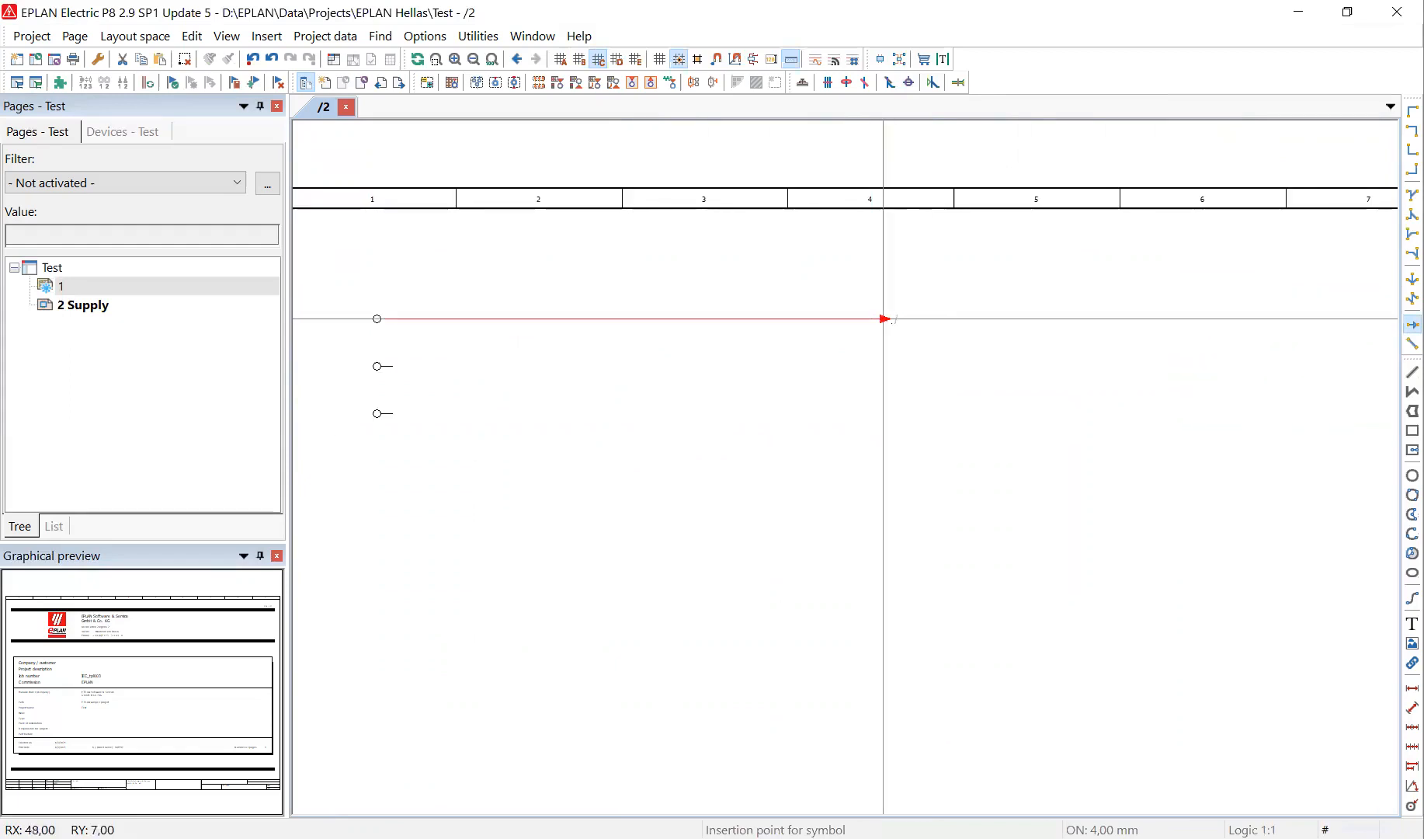
pyautogui.scroll(-1, 898, 317)
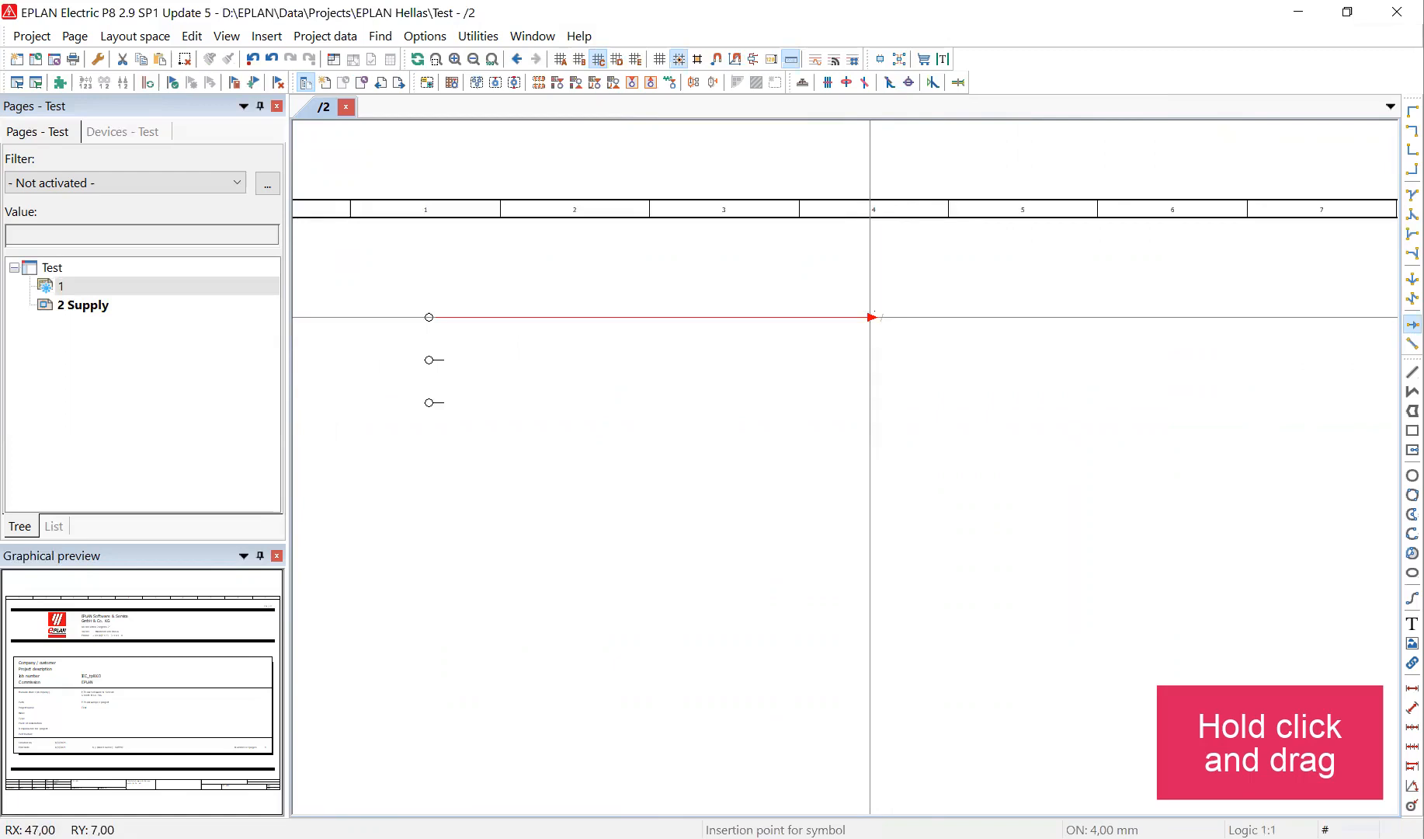
pyautogui.moveTo(871, 317); pyautogui.dragTo(875, 462)
pyautogui.press('Escape')
# Open the symbol selection for the Supply page and preview terminal symbols such as X3_BU22 and X3_NB.
pyautogui.moveTo(741, 501); pyautogui.dragTo(791, 371, button='middle')
pyautogui.scroll(-3, 791, 376)
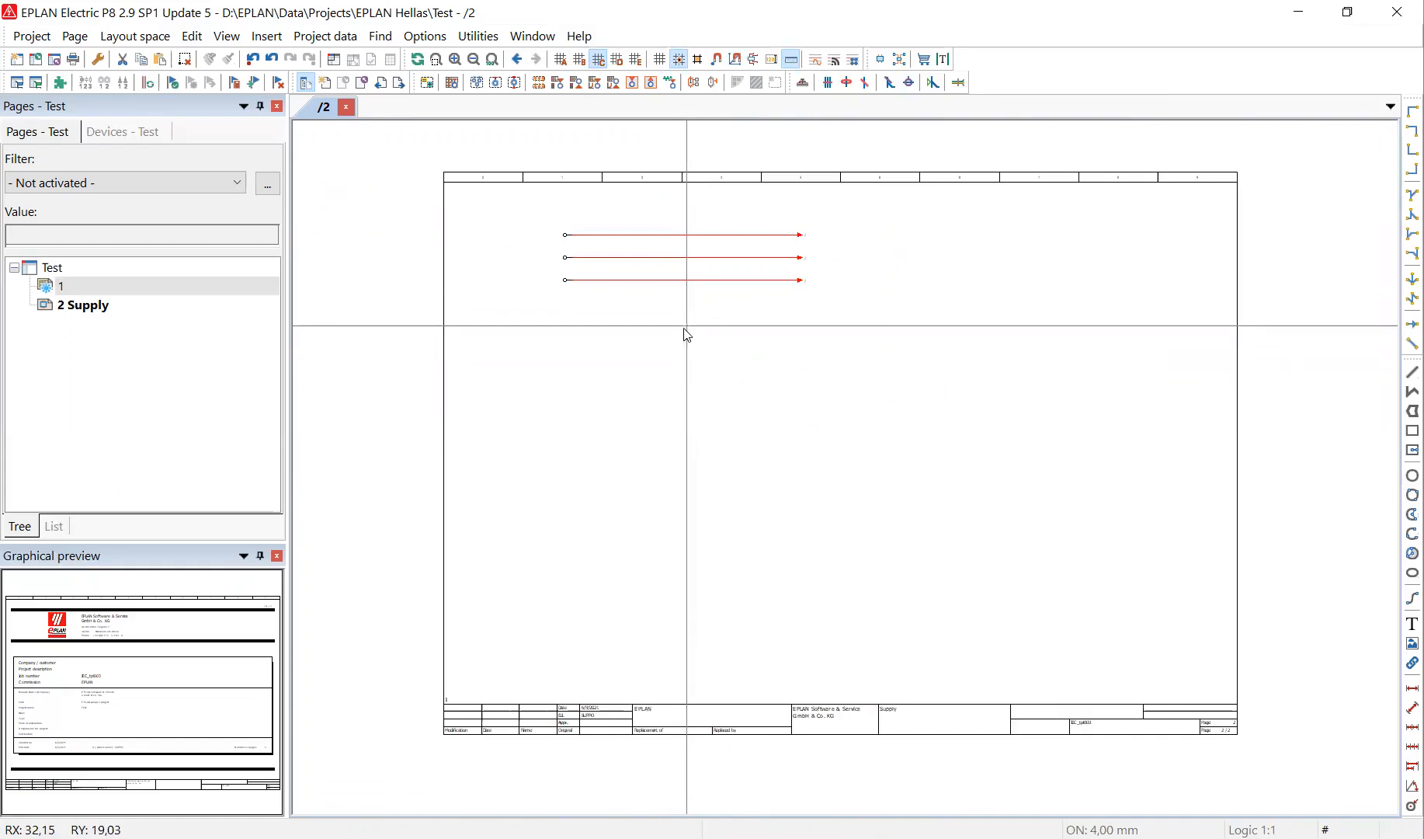
pyautogui.scroll(1, 682, 332)
pyautogui.rightClick(647, 336)
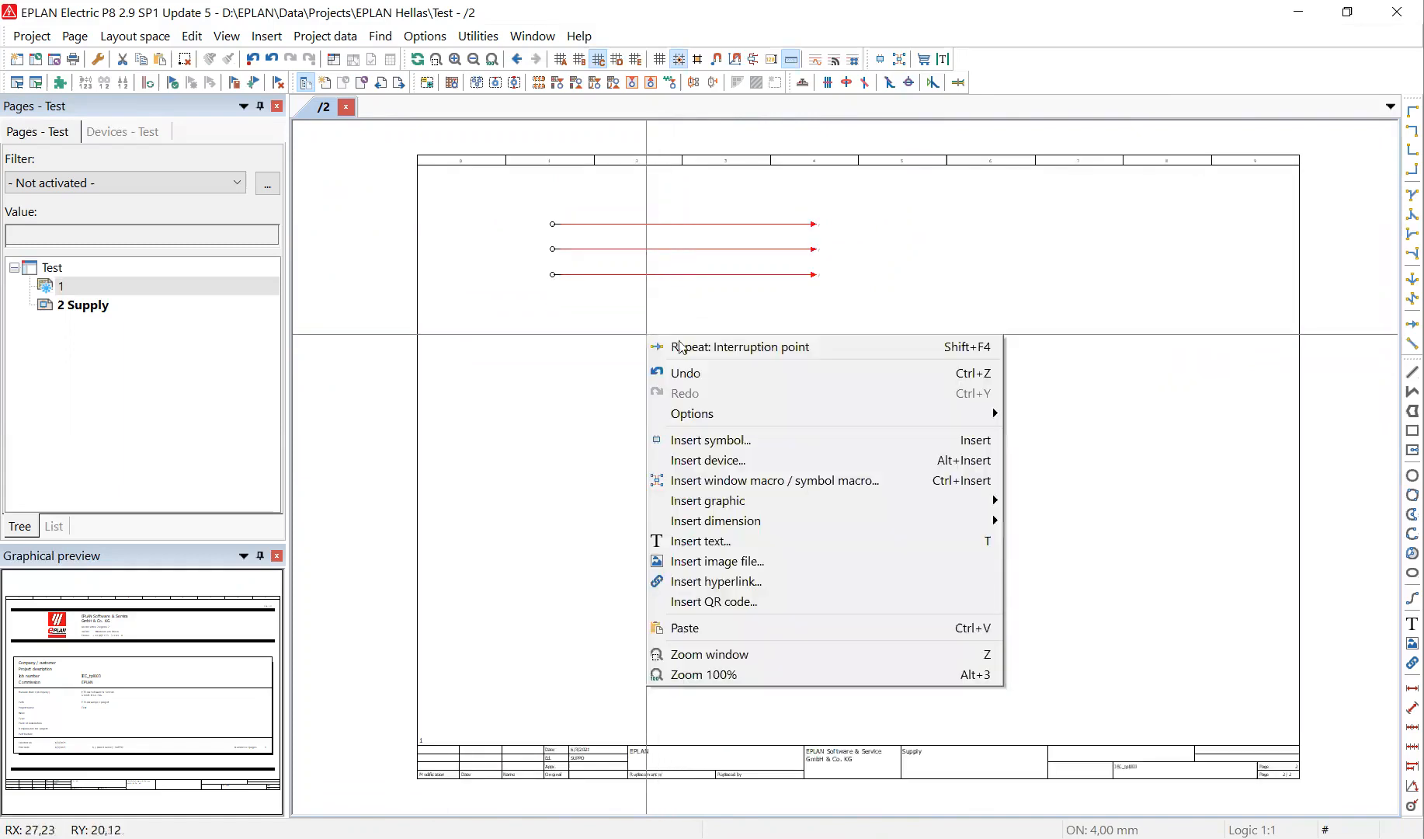
pyautogui.click(792, 439)
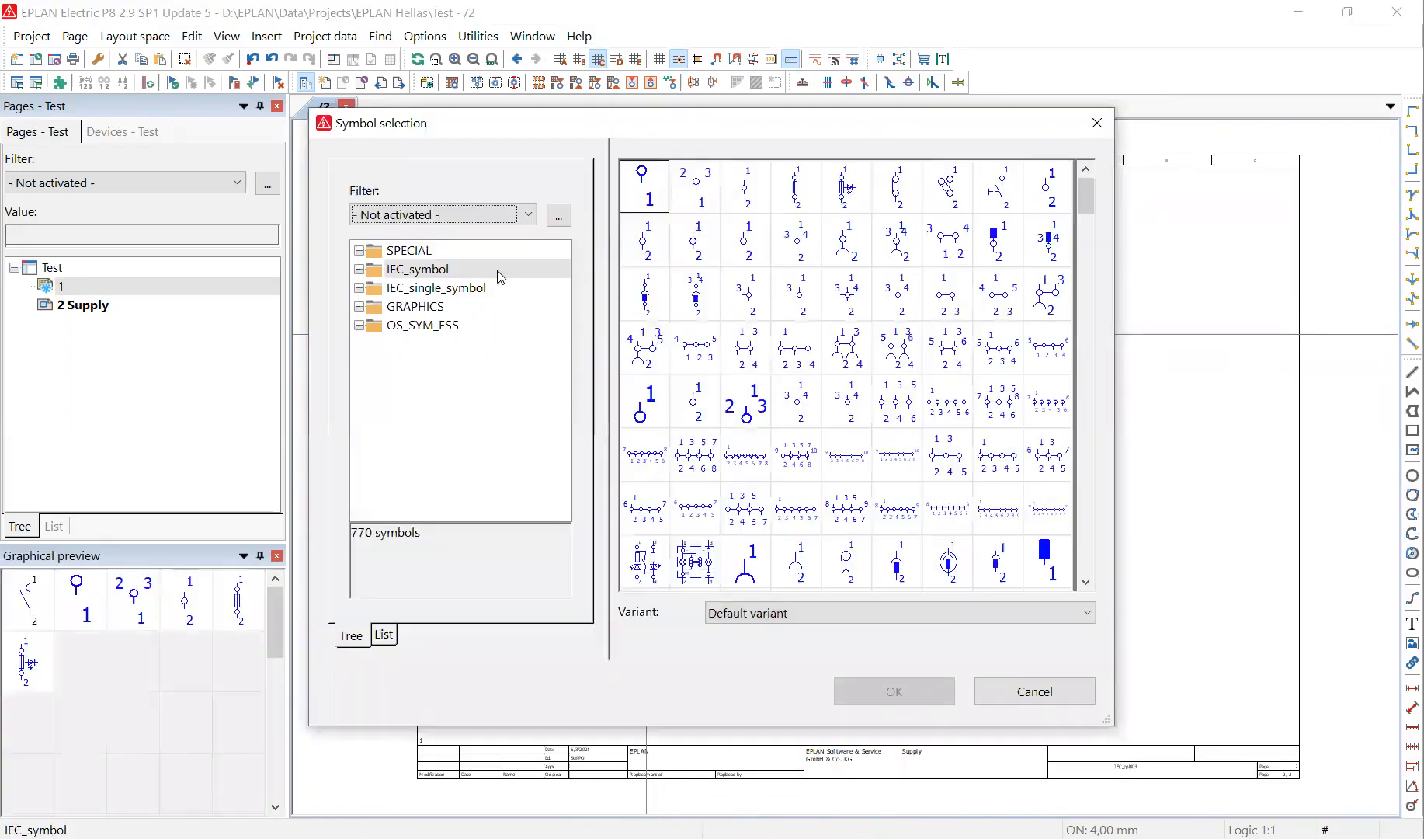
pyautogui.click(854, 328)
pyautogui.press('Right')
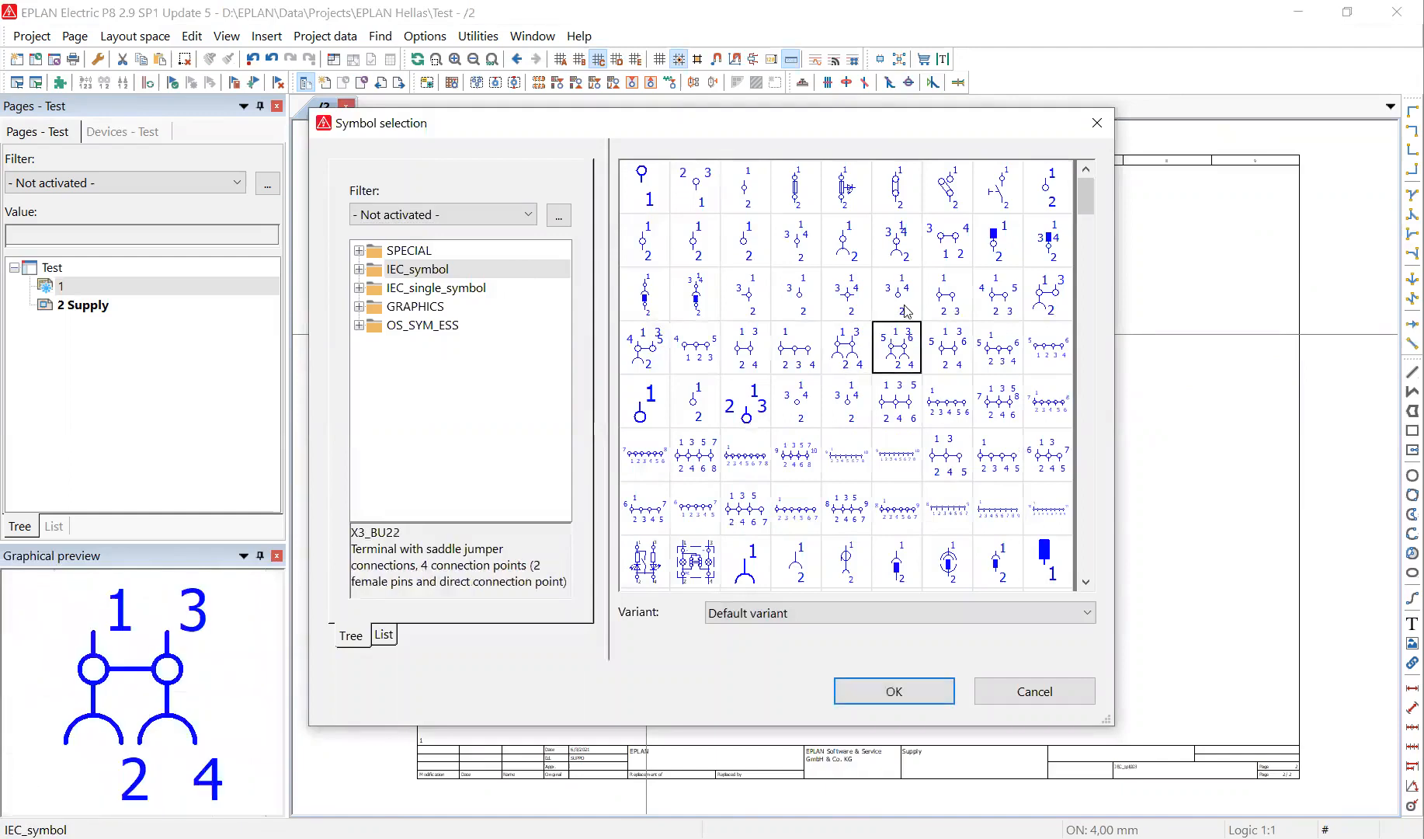
pyautogui.press('Up')
pyautogui.press('Up')
pyautogui.click(944, 297)
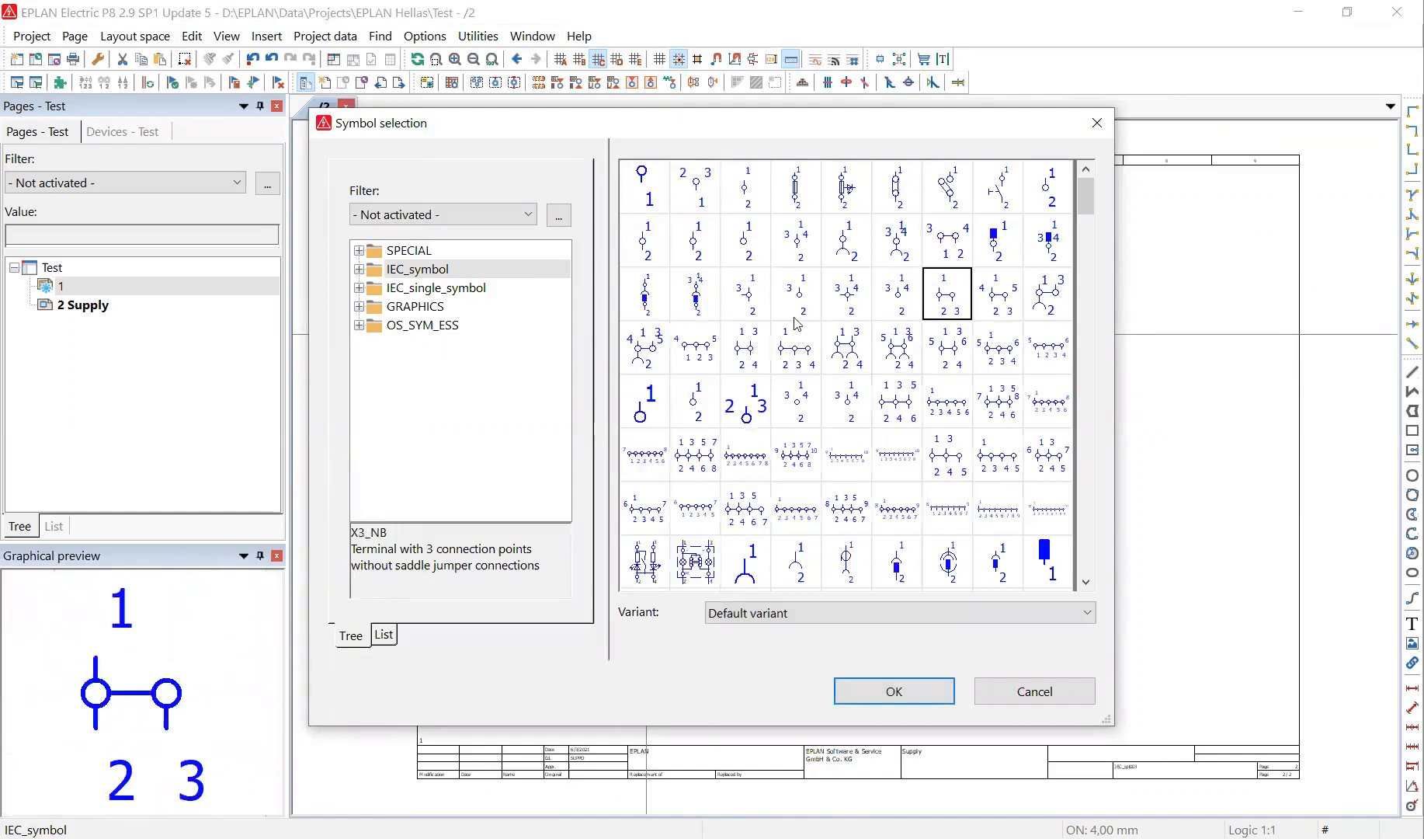
# Choose the three-pole general fuse F3 from the Electrical engineering symbols of the IEC_symbol library.
pyautogui.click(360, 269)
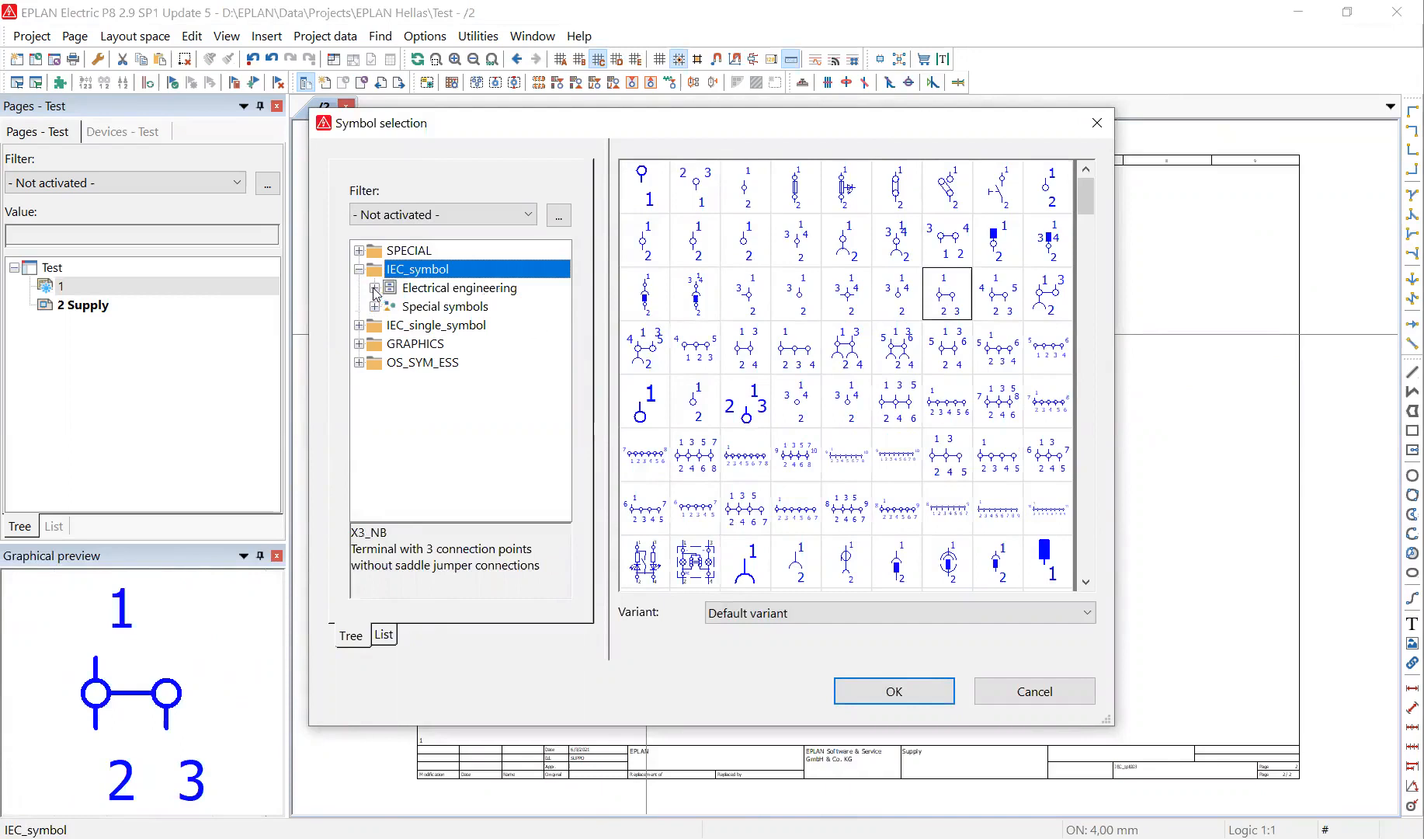
pyautogui.click(374, 289)
pyautogui.click(392, 346)
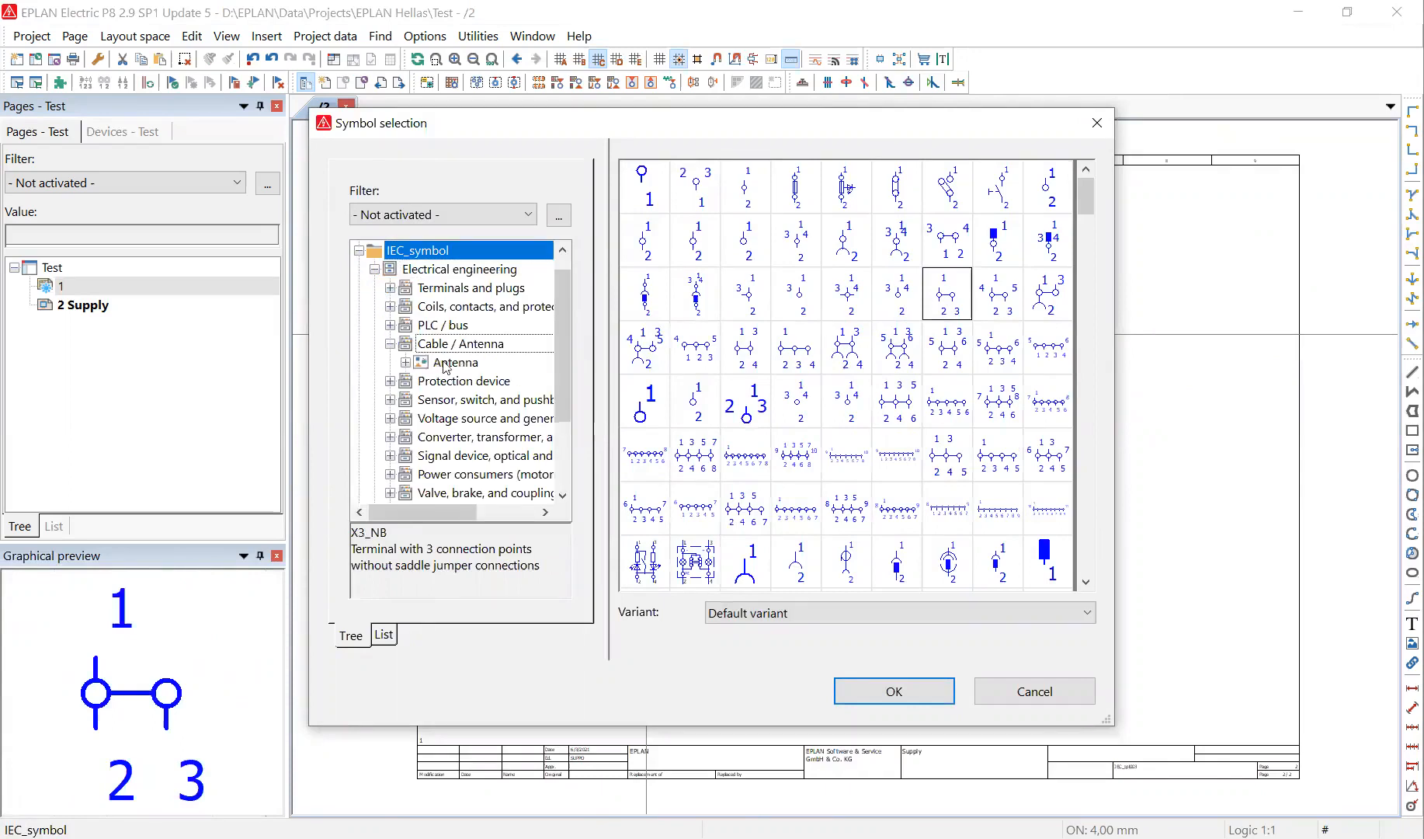
pyautogui.click(460, 364)
pyautogui.click(417, 270)
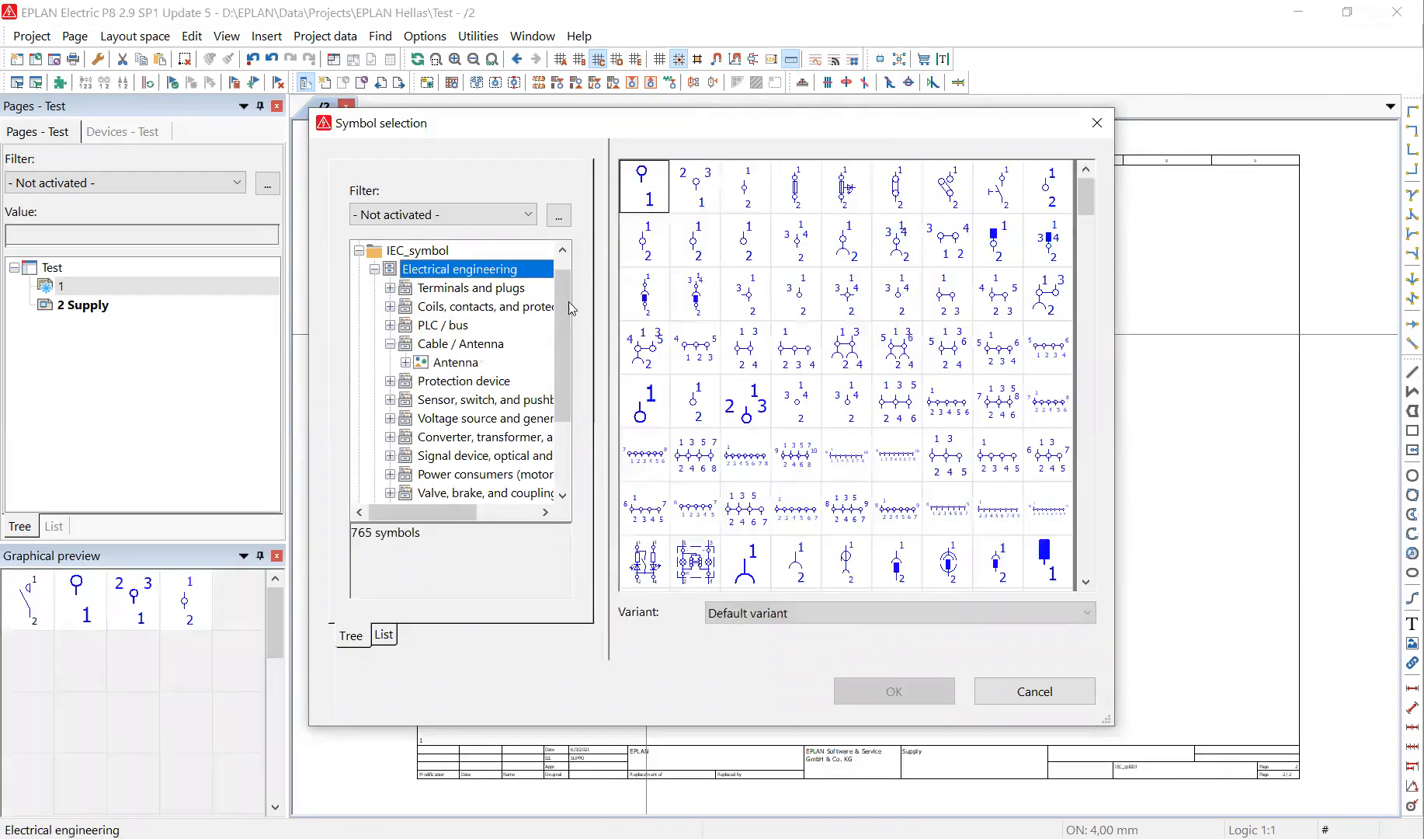
pyautogui.scroll(-3, 808, 349)
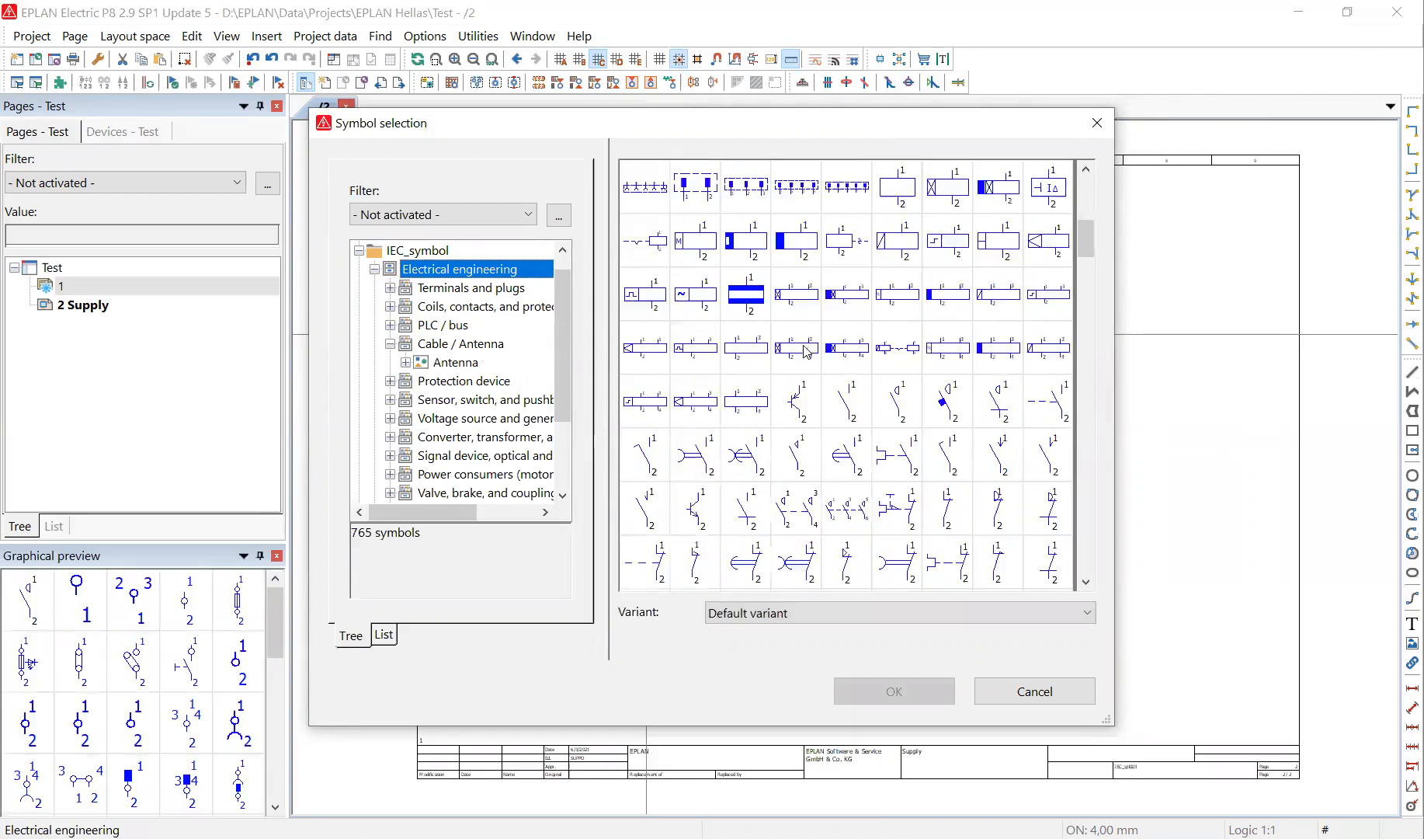
pyautogui.scroll(-10, 804, 353)
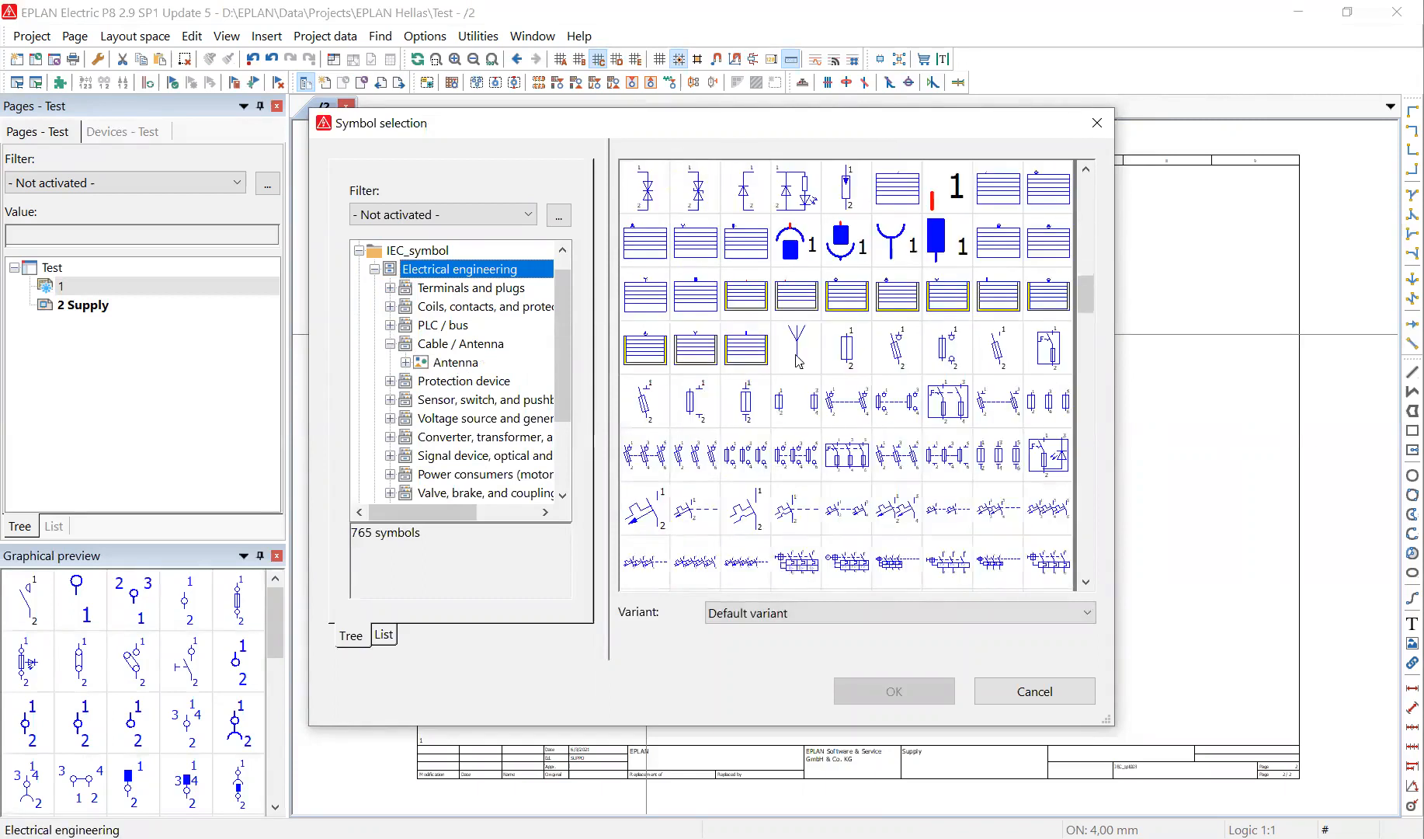
pyautogui.scroll(-3, 798, 361)
pyautogui.click(1048, 241)
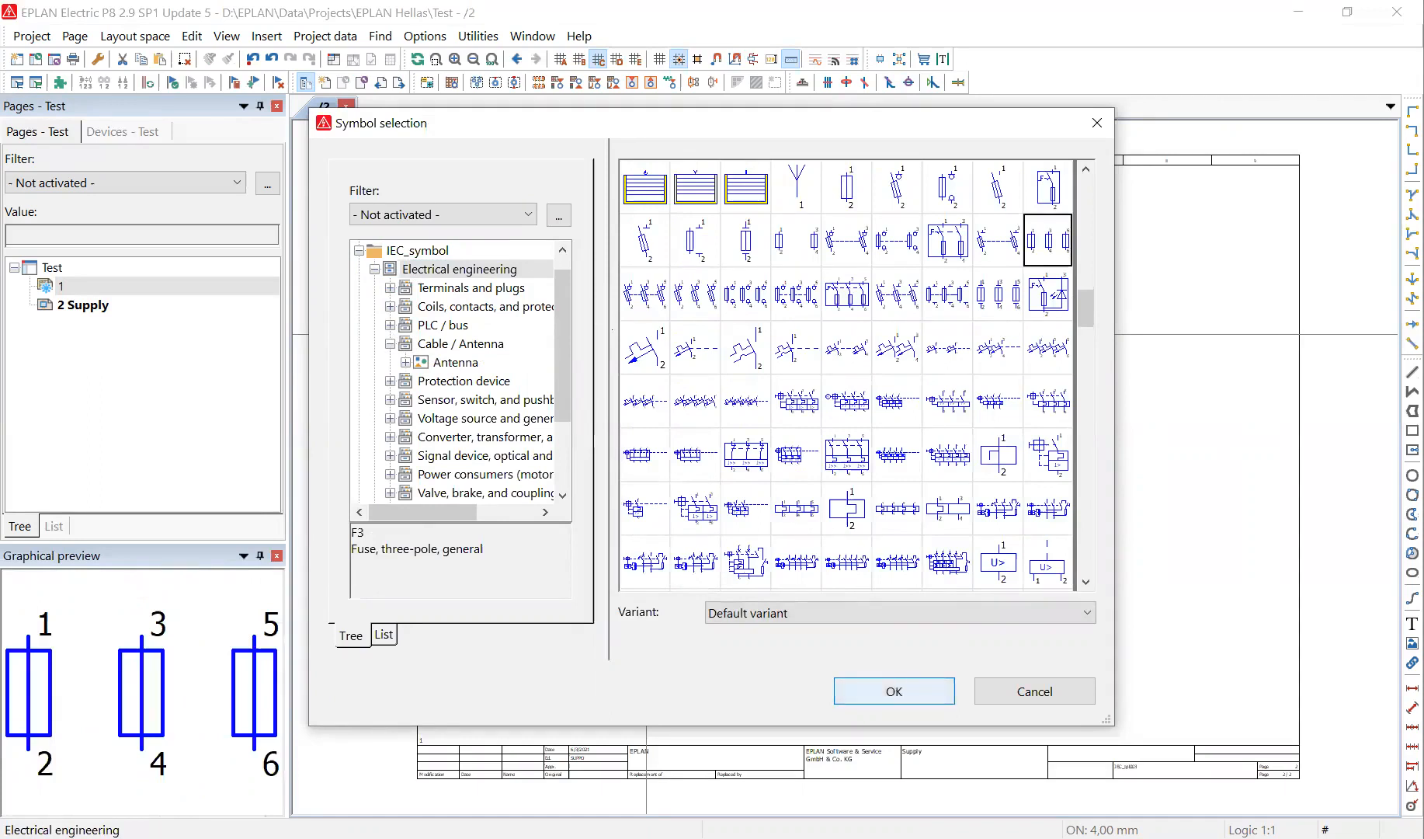
# Place the three-pole fuse at RX 27, RY 22 with its technical characteristics set to 20A, and end the placement.
pyautogui.click(894, 690)
pyautogui.click(645, 350)
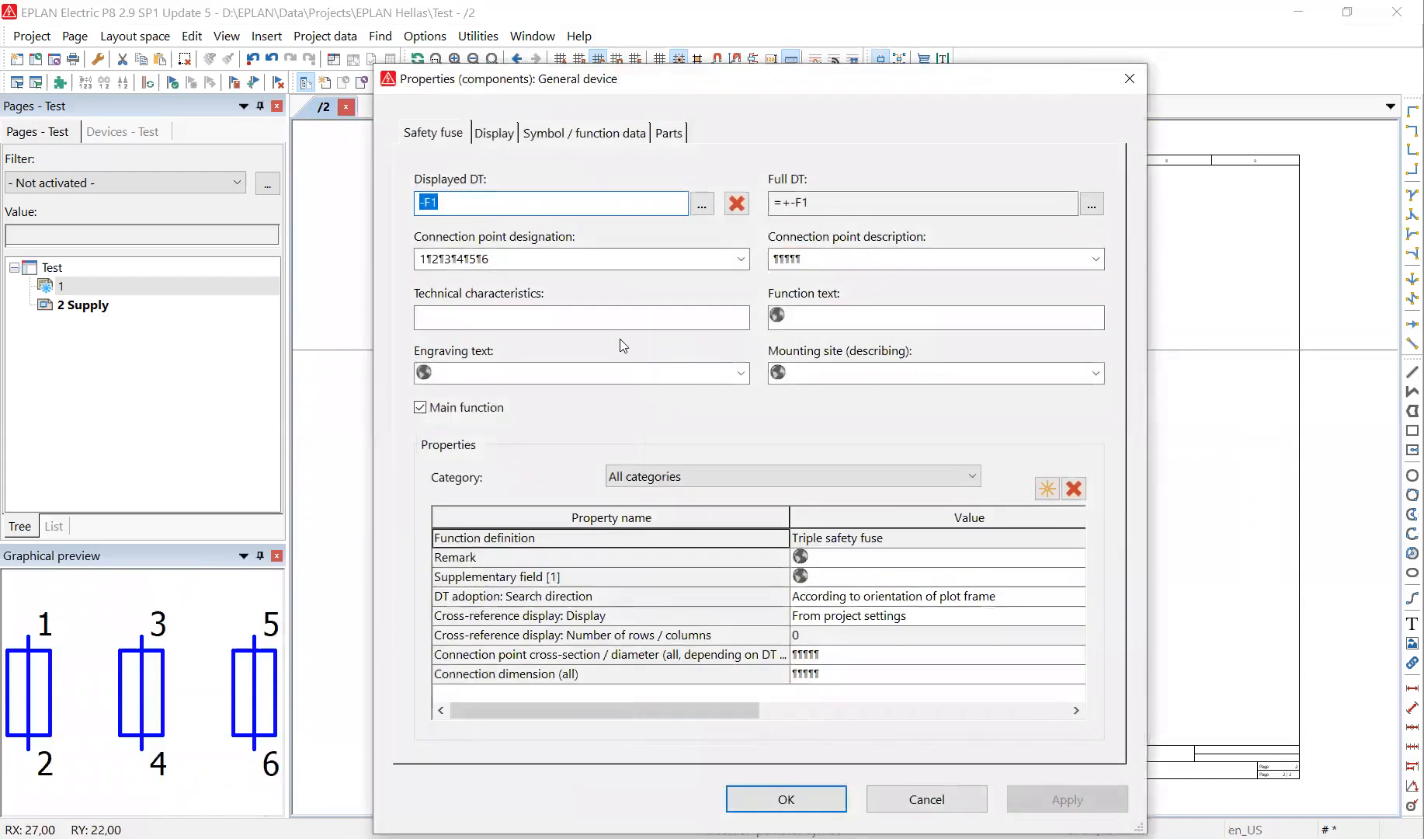
pyautogui.click(505, 313)
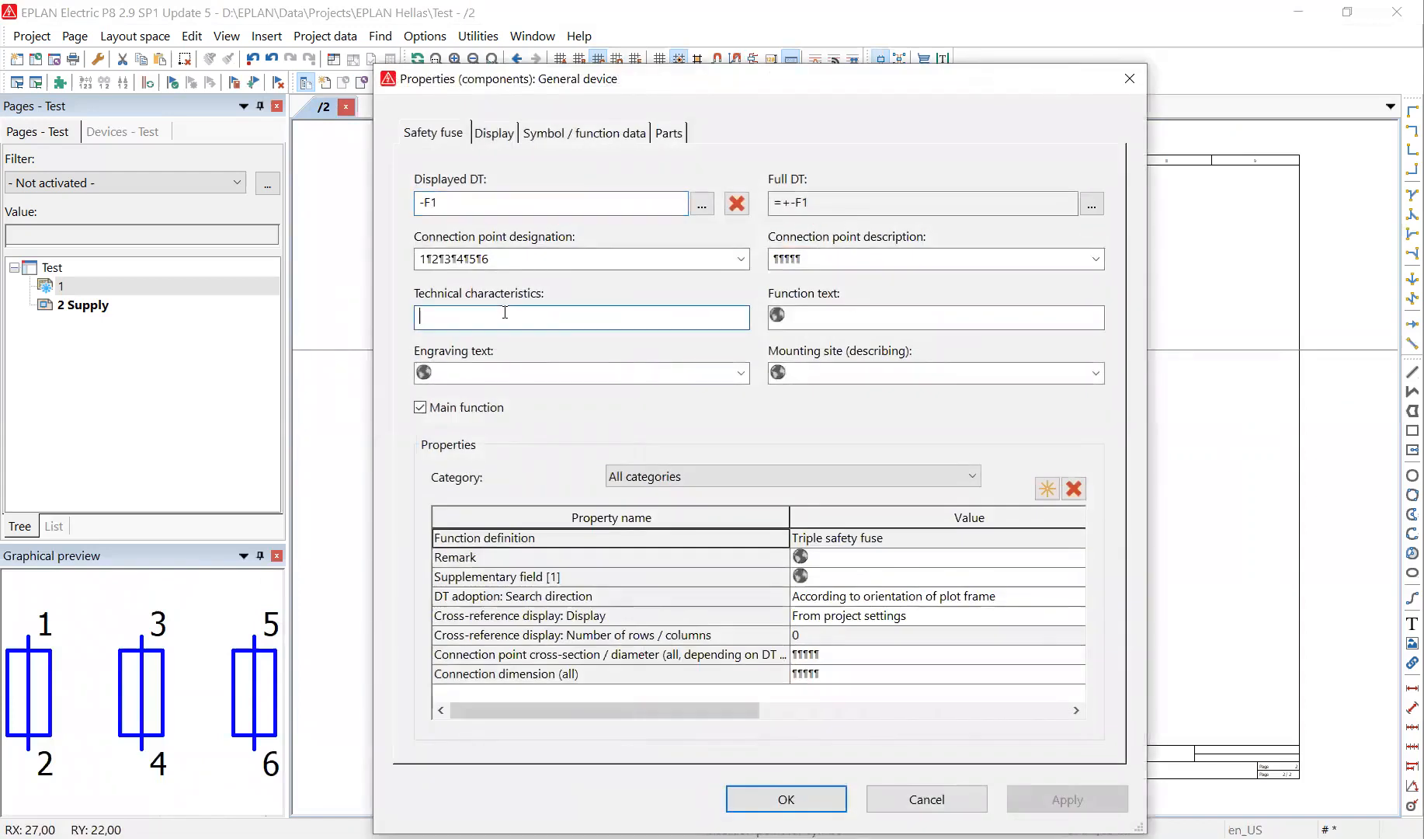
pyautogui.write('20A')
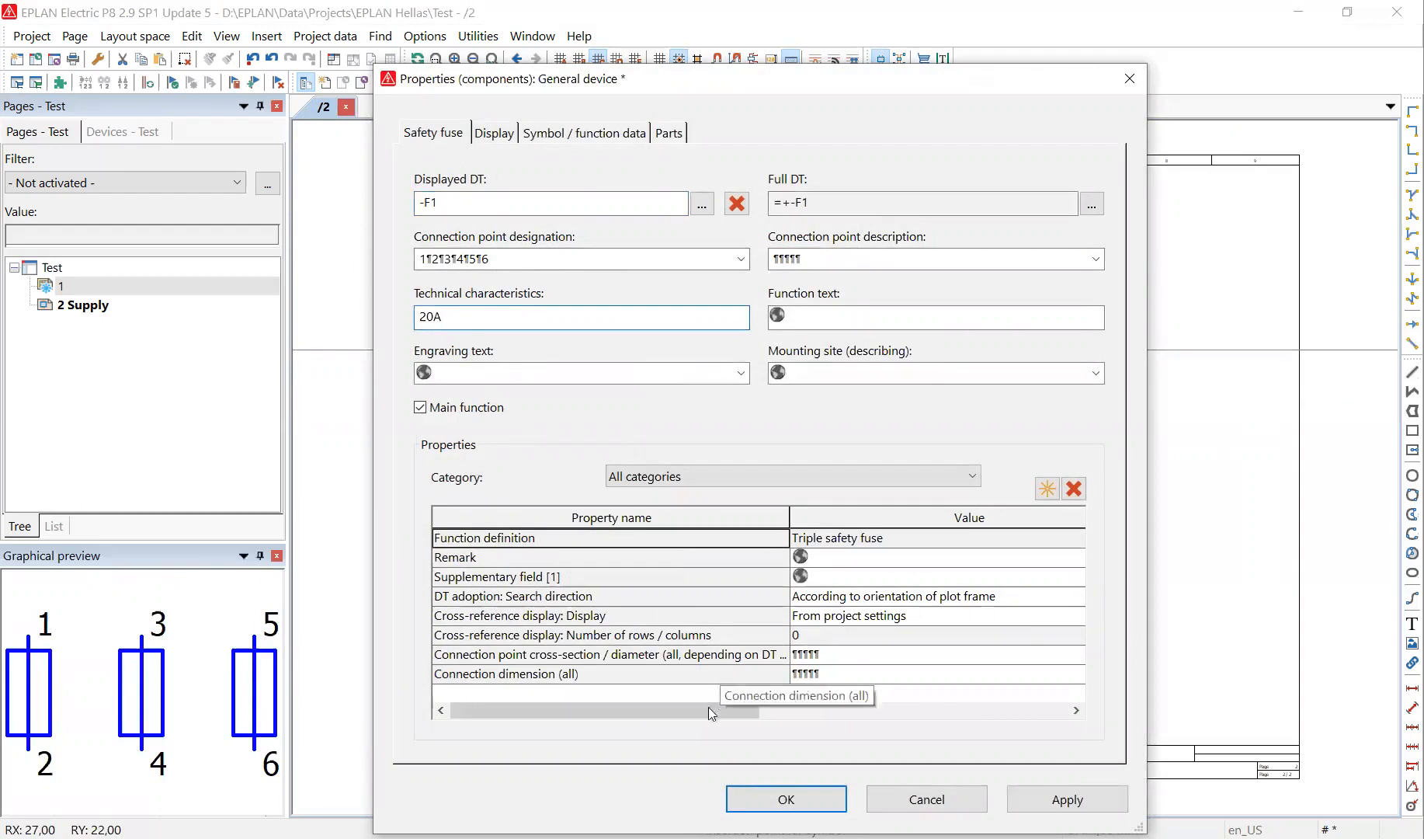
pyautogui.click(801, 802)
pyautogui.scroll(5, 677, 430)
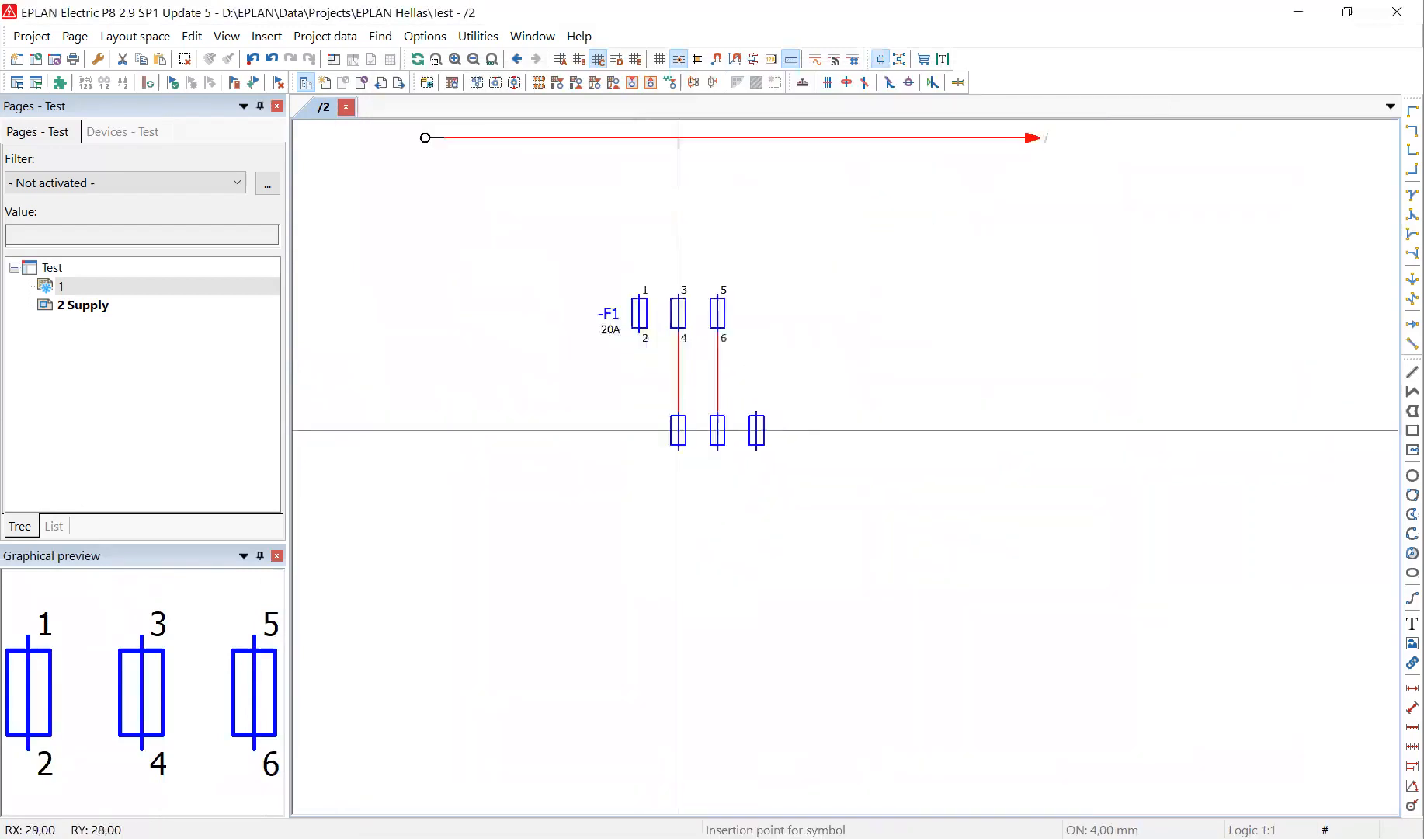
pyautogui.press('Escape')
# Insert the QL3 power circuit breaker / motor overload switch at RX 27, RY 41 below the fuse and accept its default properties.
pyautogui.scroll(-3, 567, 264)
pyautogui.rightClick(878, 373)
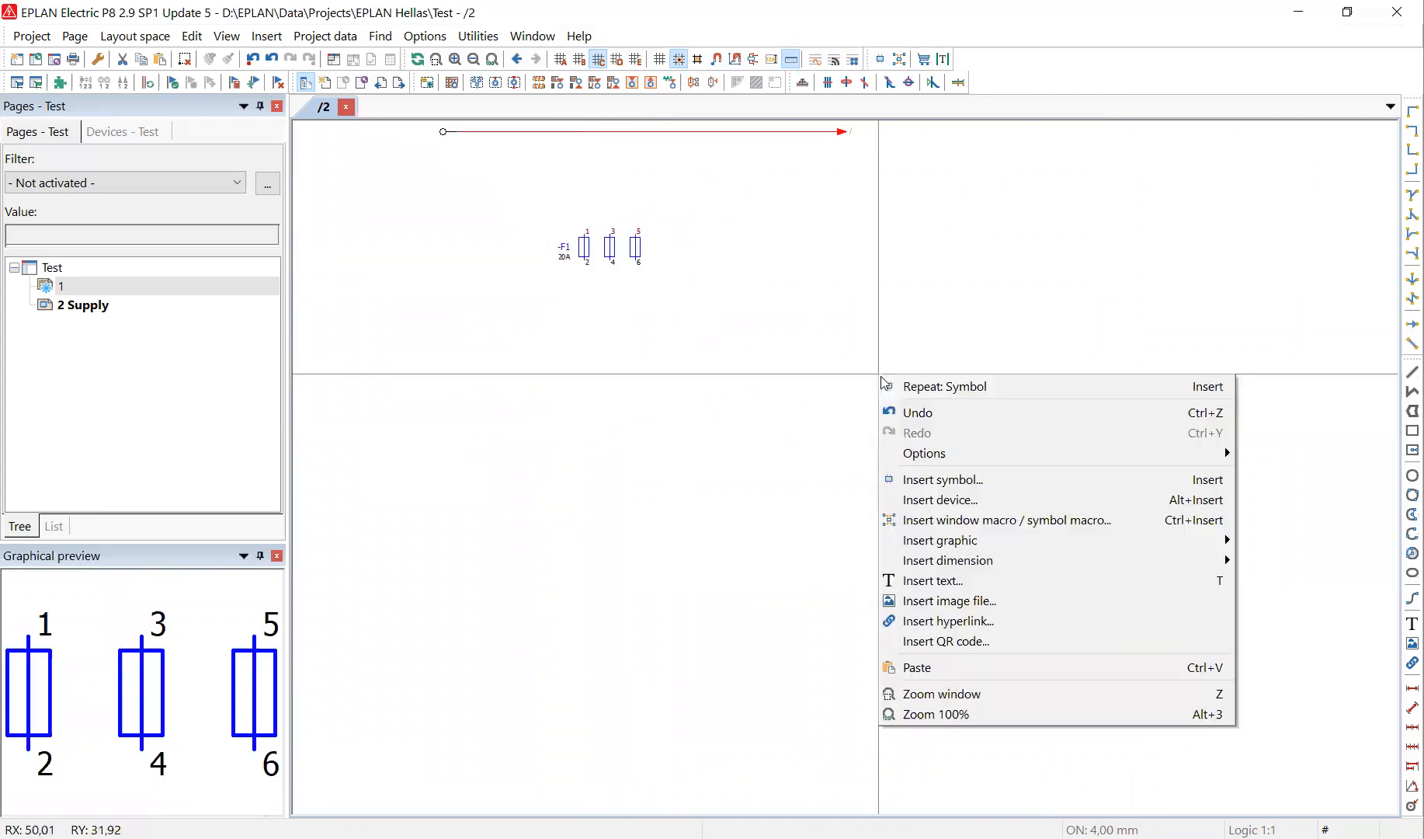
pyautogui.click(959, 488)
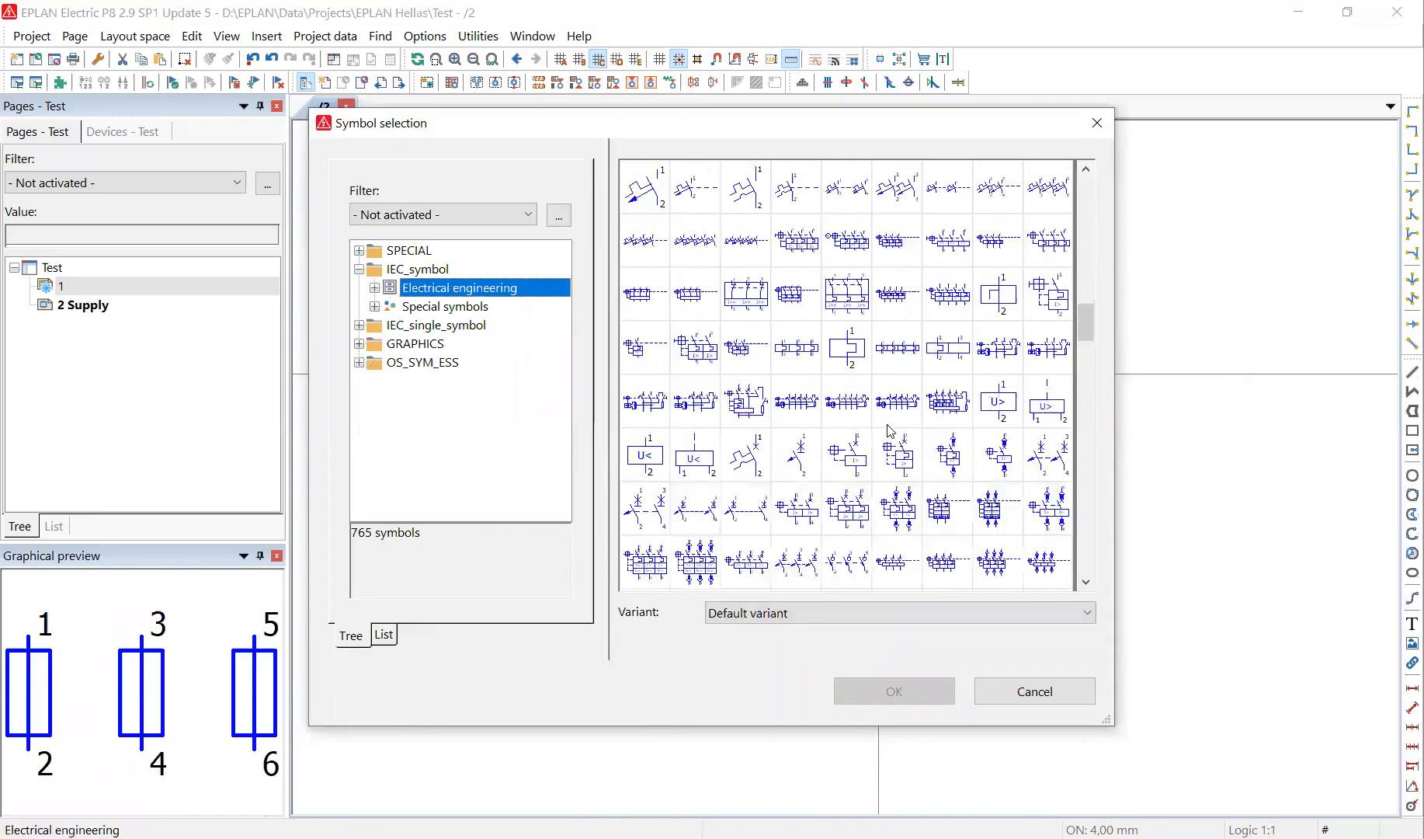
pyautogui.click(801, 408)
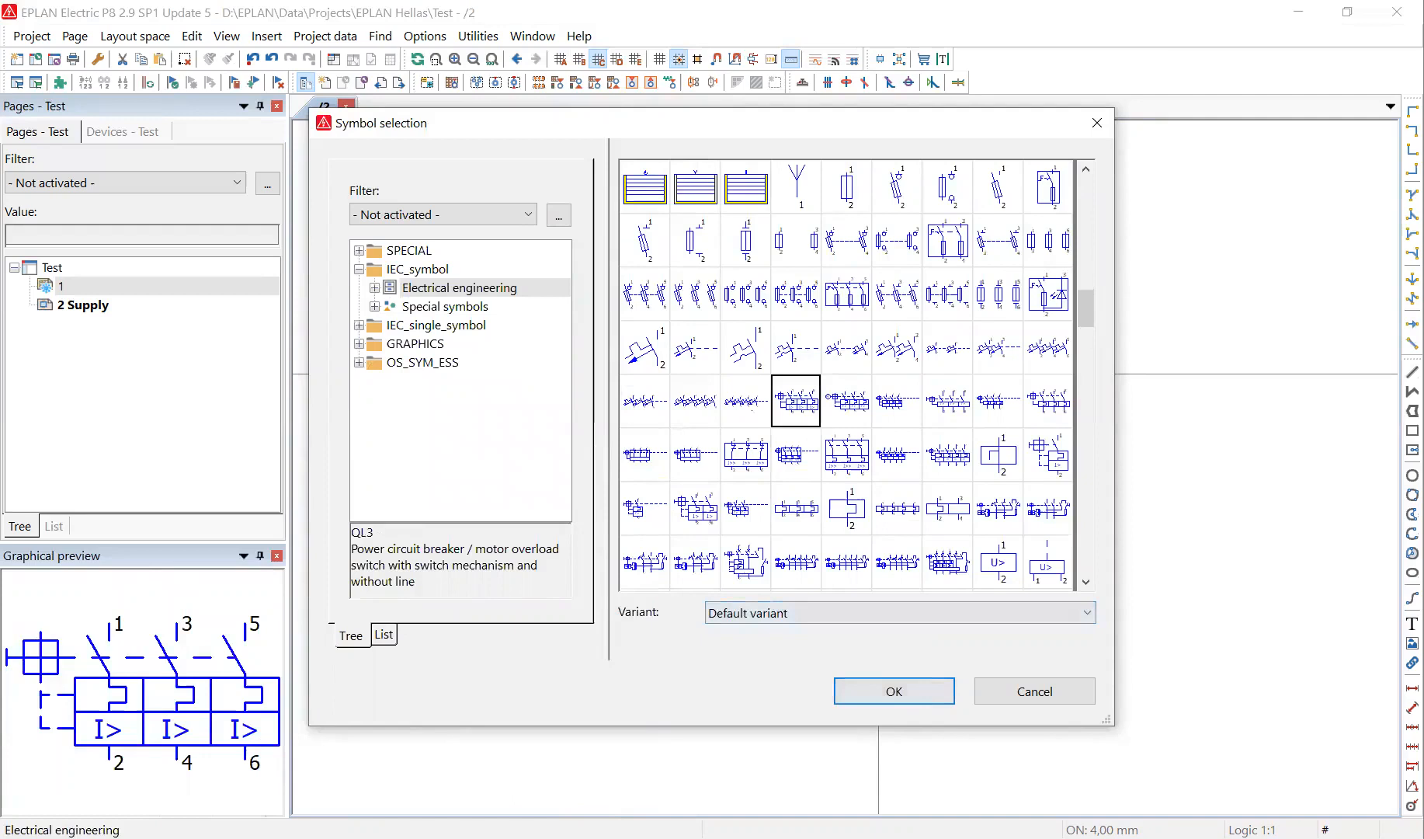
pyautogui.click(894, 690)
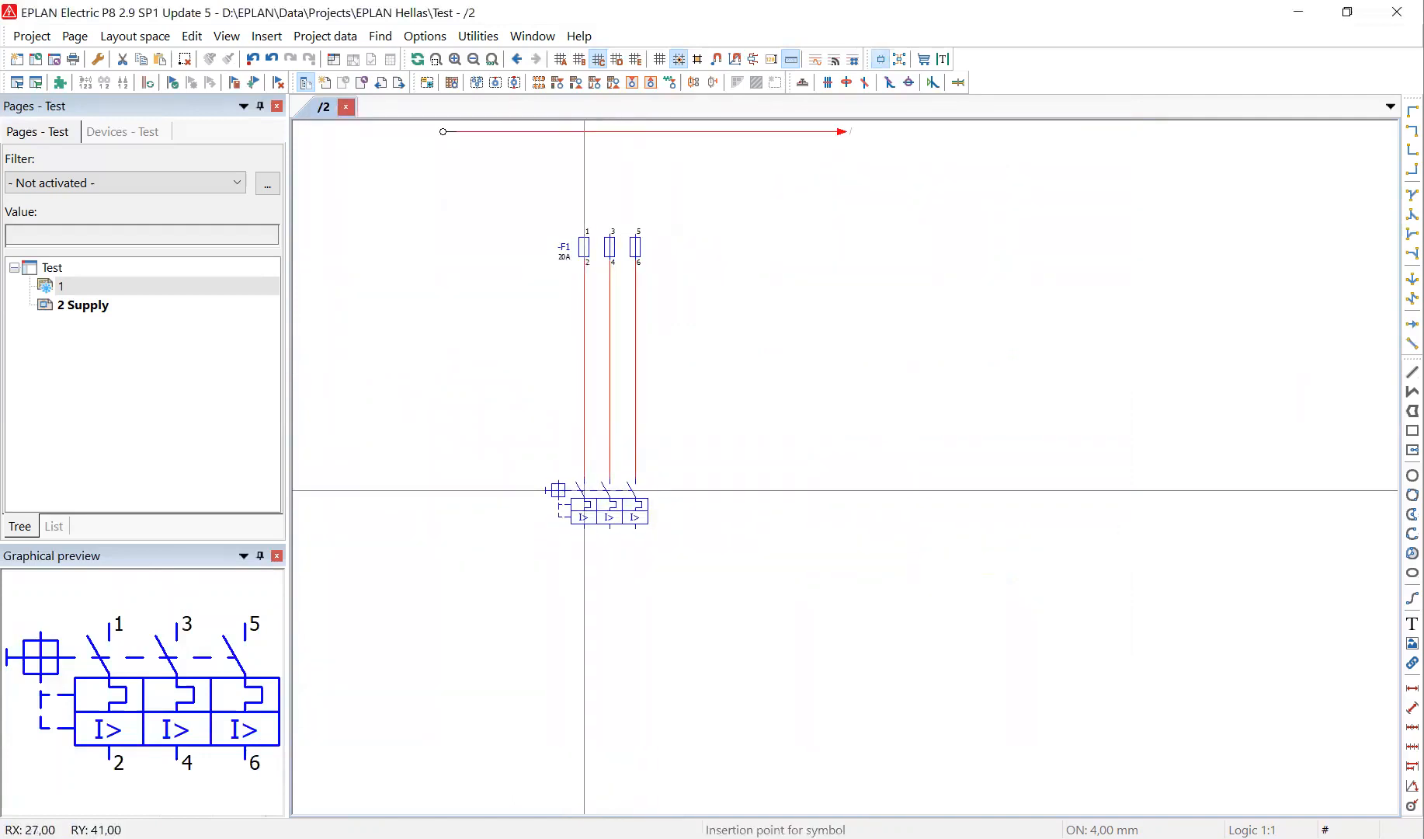
pyautogui.click(584, 489)
pyautogui.click(790, 789)
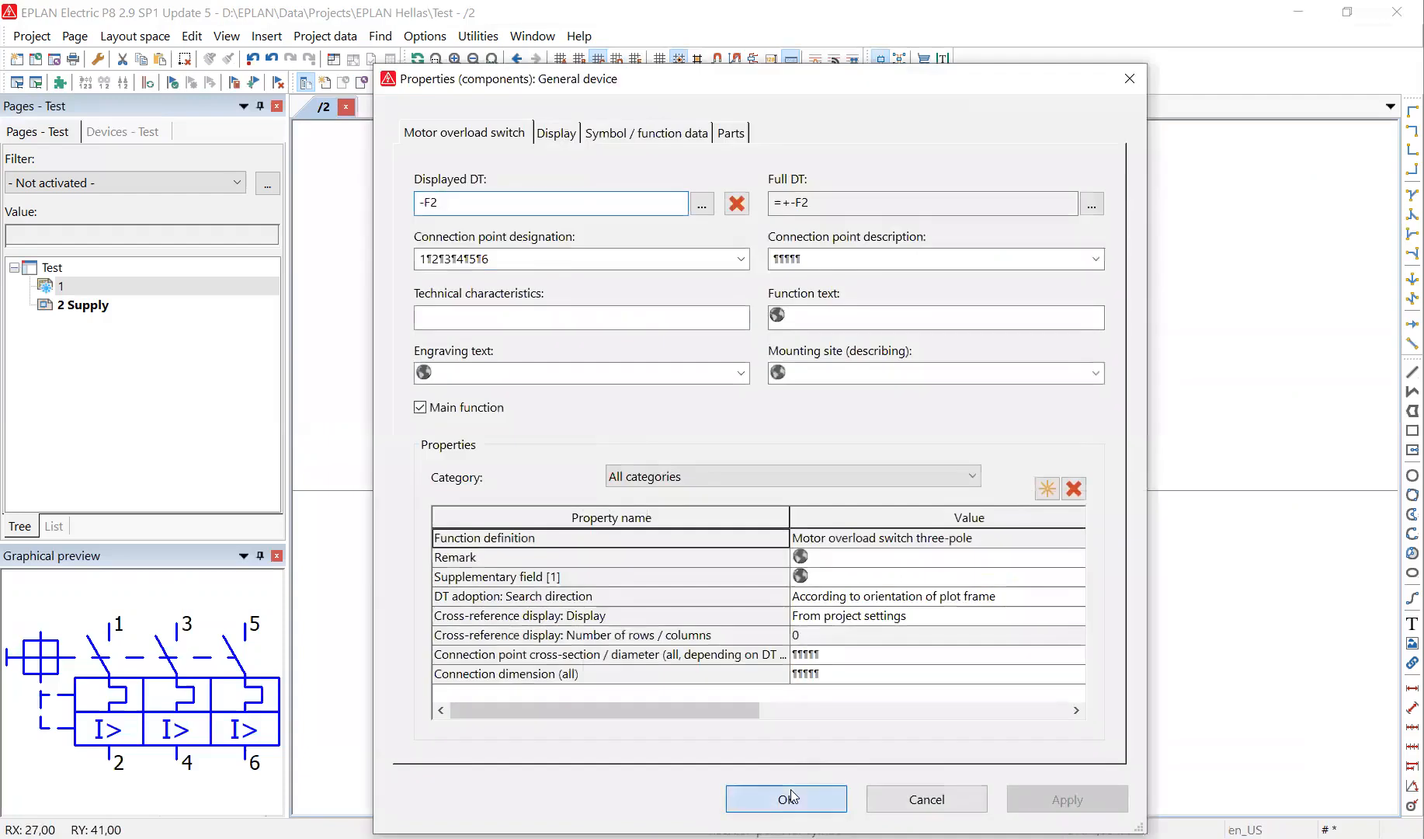
# Insert the M3 three-phase asynchronous motor at RX 27, RY 59 below the motor overload switch and accept its default properties.
pyautogui.scroll(-1, 761, 394)
pyautogui.rightClick(824, 405)
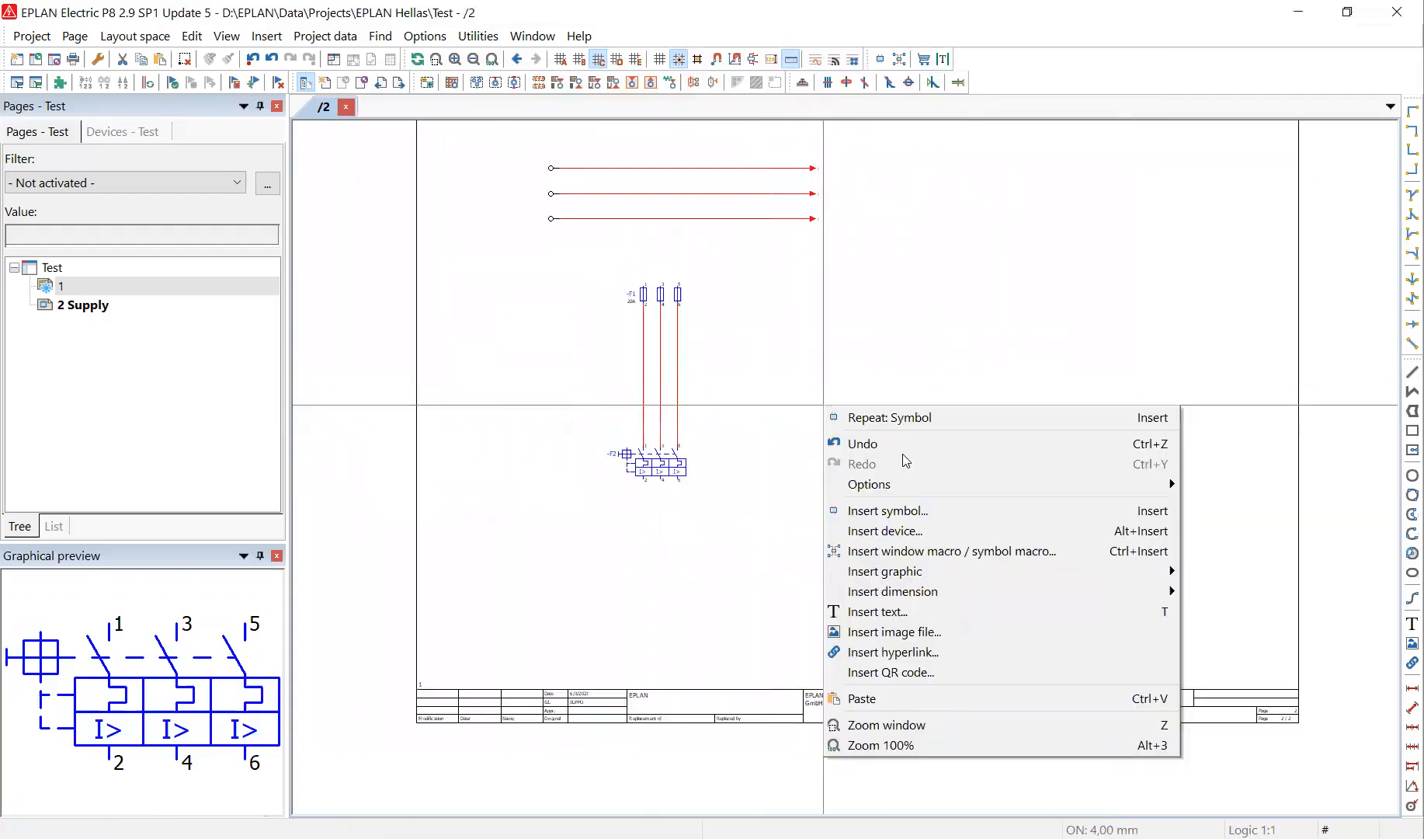
pyautogui.click(917, 515)
pyautogui.scroll(-6, 831, 414)
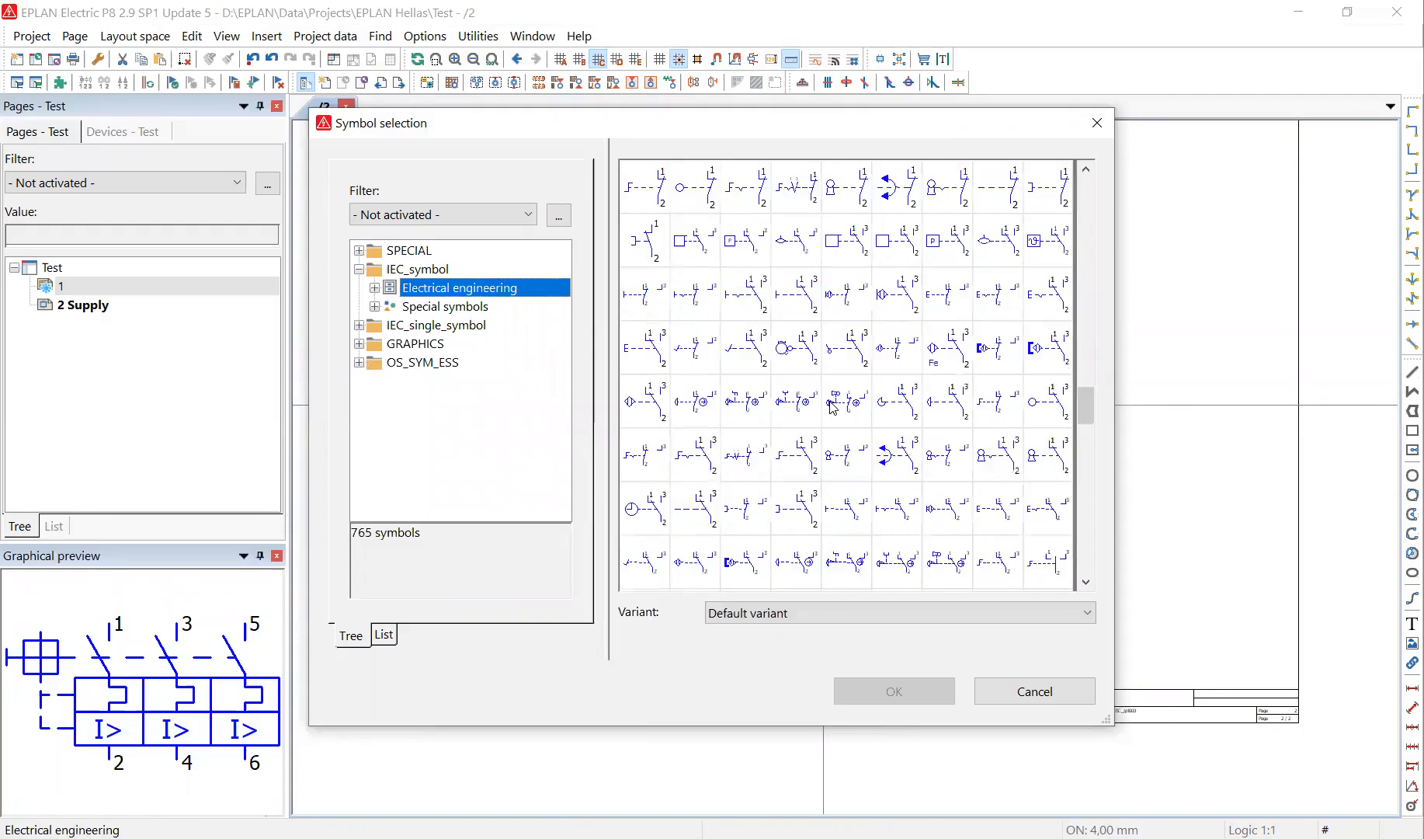
pyautogui.scroll(-3, 831, 414)
pyautogui.scroll(-5, 827, 416)
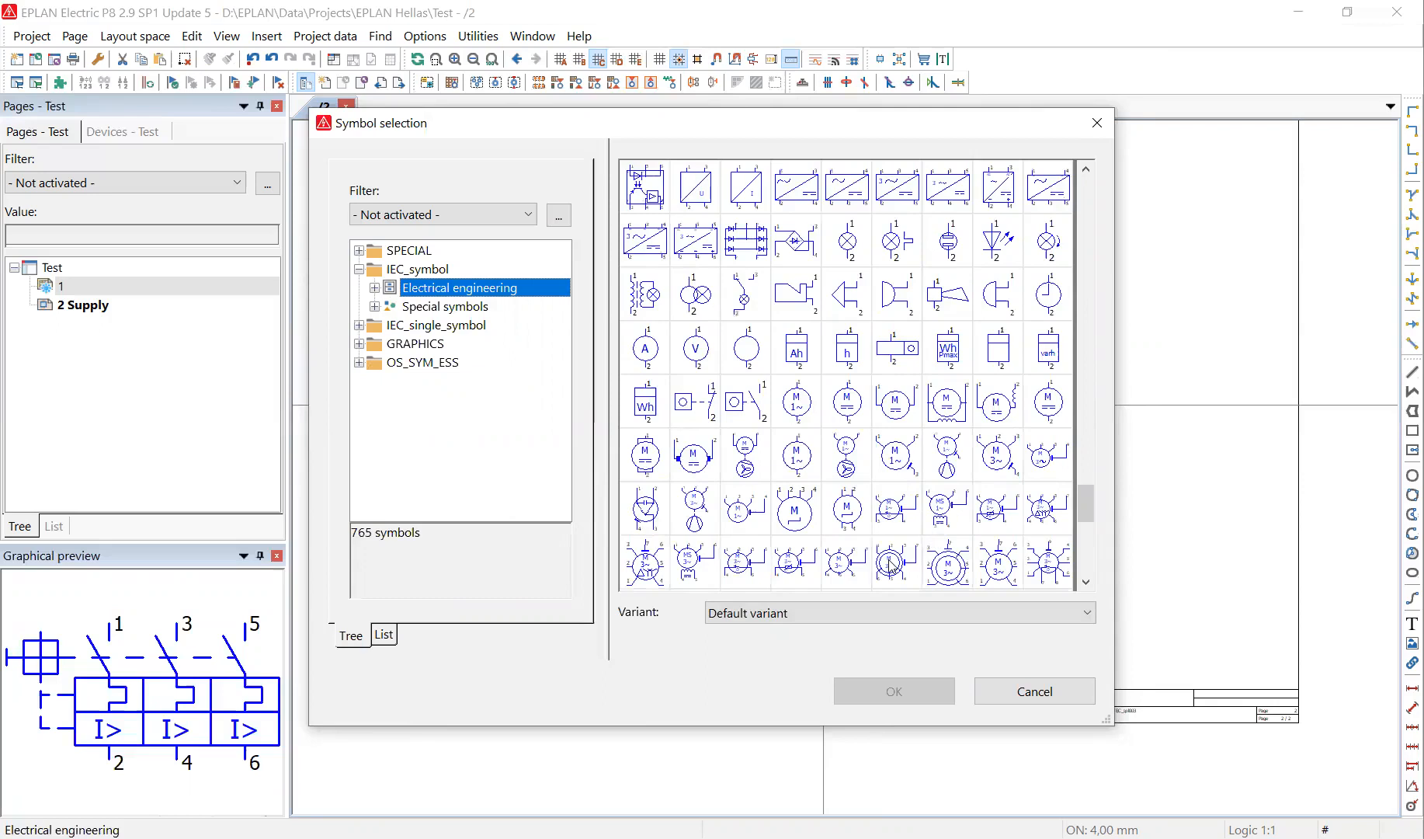
pyautogui.click(997, 458)
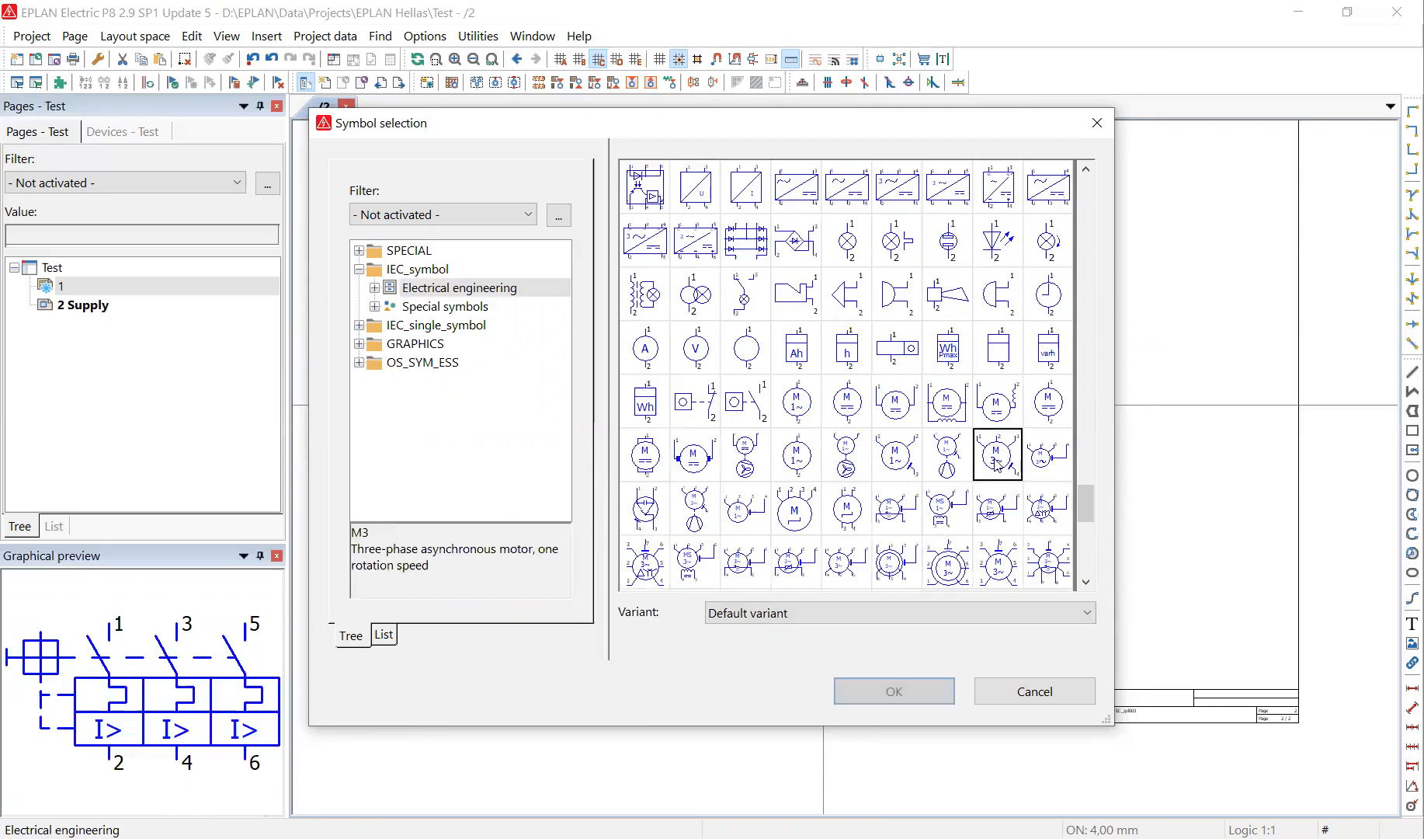
pyautogui.doubleClick(997, 458)
pyautogui.click(642, 604)
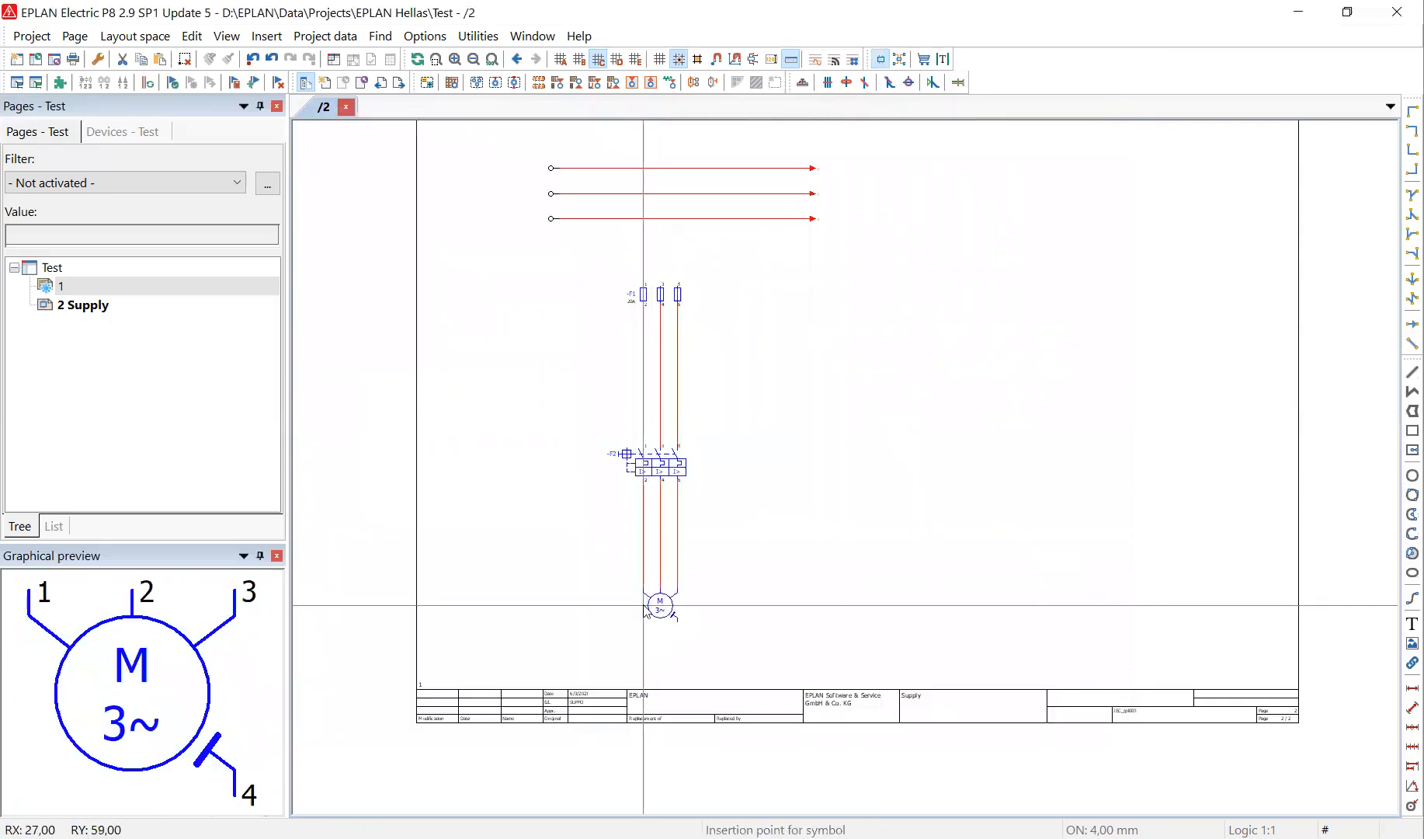
pyautogui.click(786, 799)
# Connect the three horizontal supply lines to the three fuse poles with downward T-nodes placed diagonally, starting at RX 27, RY 7.
pyautogui.scroll(5, 638, 281)
pyautogui.scroll(-1, 636, 281)
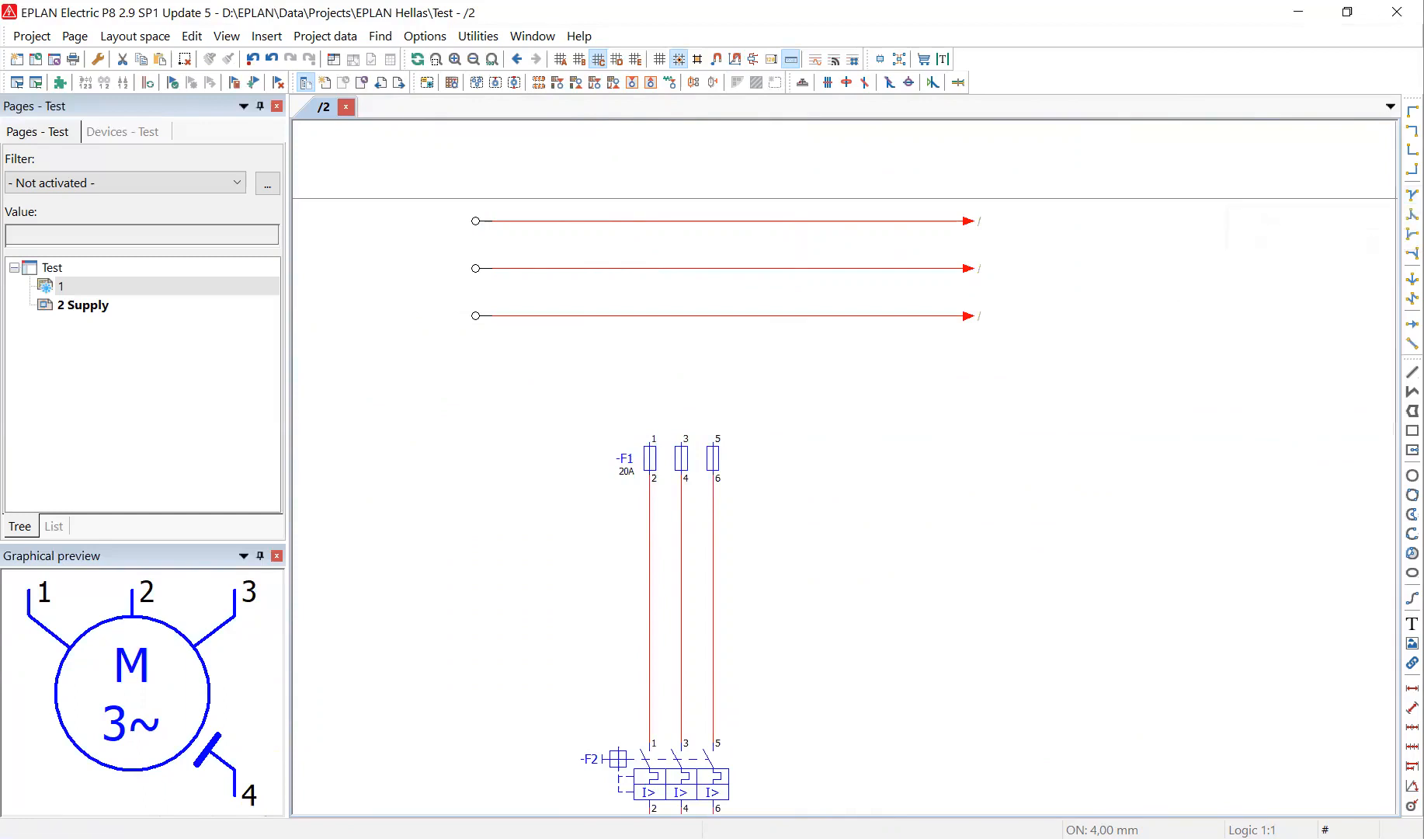
pyautogui.click(1412, 194)
pyautogui.scroll(1, 619, 237)
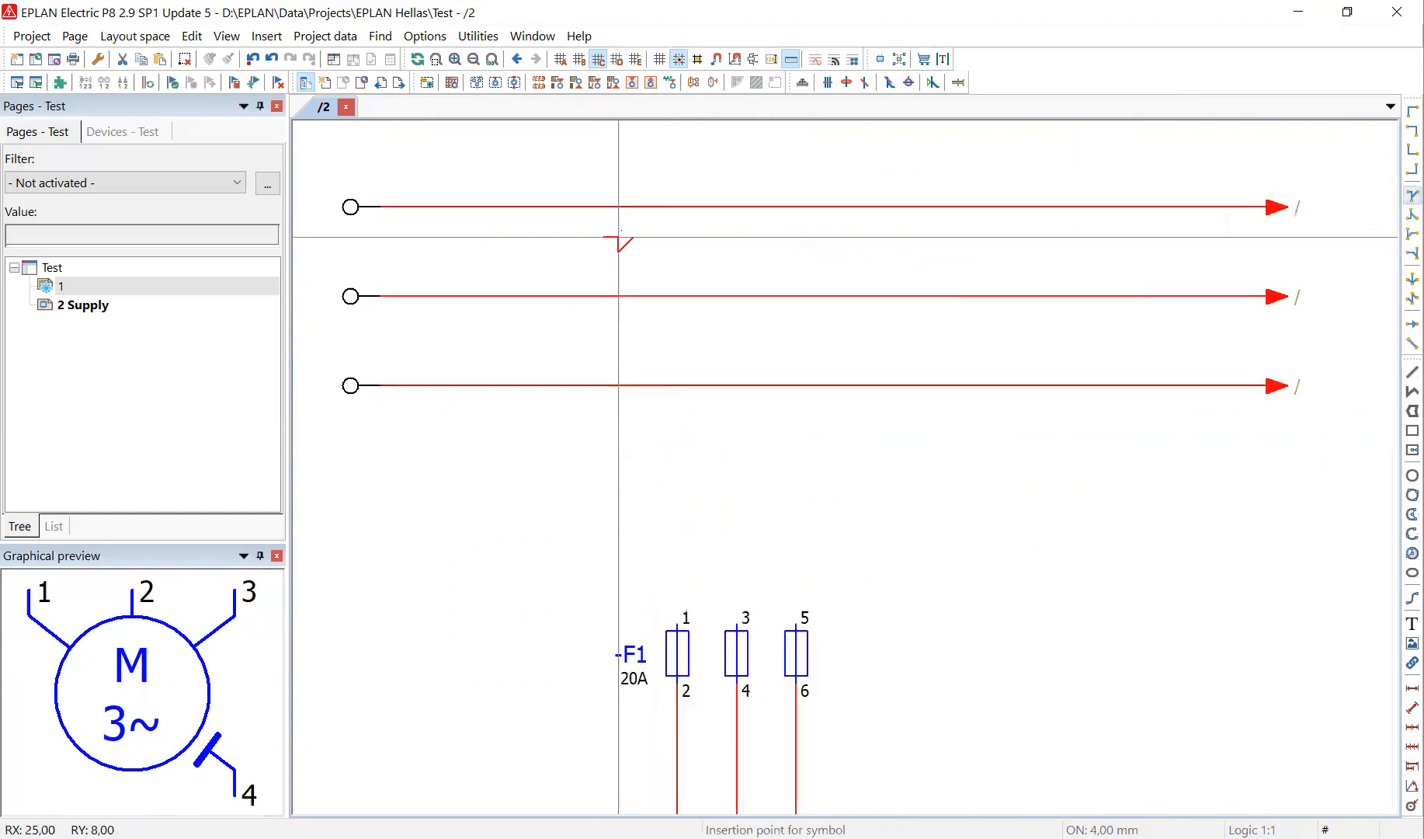
pyautogui.scroll(1, 669, 210)
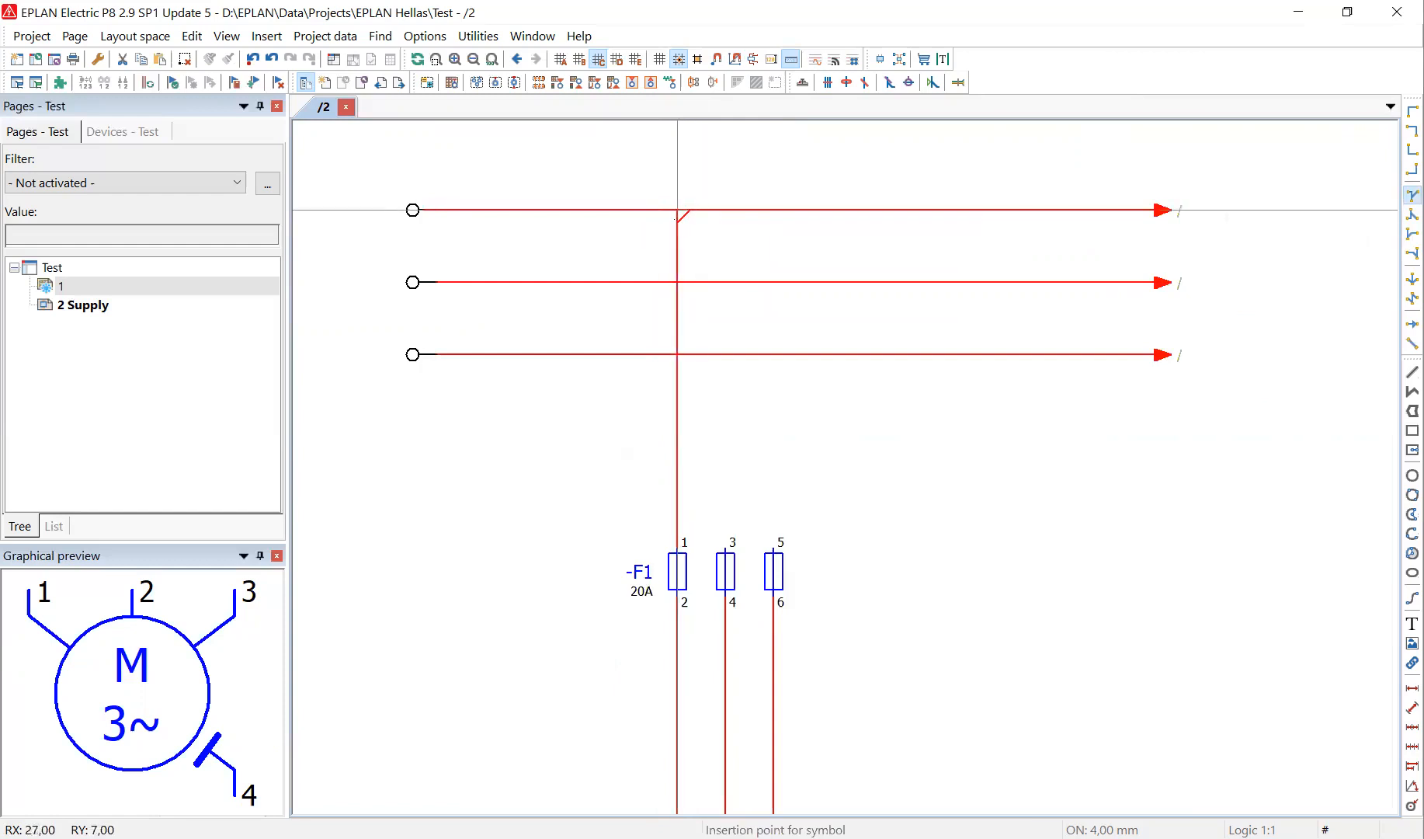
pyautogui.moveTo(677, 209)
pyautogui.mouseDown()
pyautogui.moveTo(842, 401)
pyautogui.moveTo(847, 456)
pyautogui.mouseUp()
pyautogui.moveTo(912, 505); pyautogui.dragTo(807, 411, button='middle')
pyautogui.scroll(-4, 798, 407)
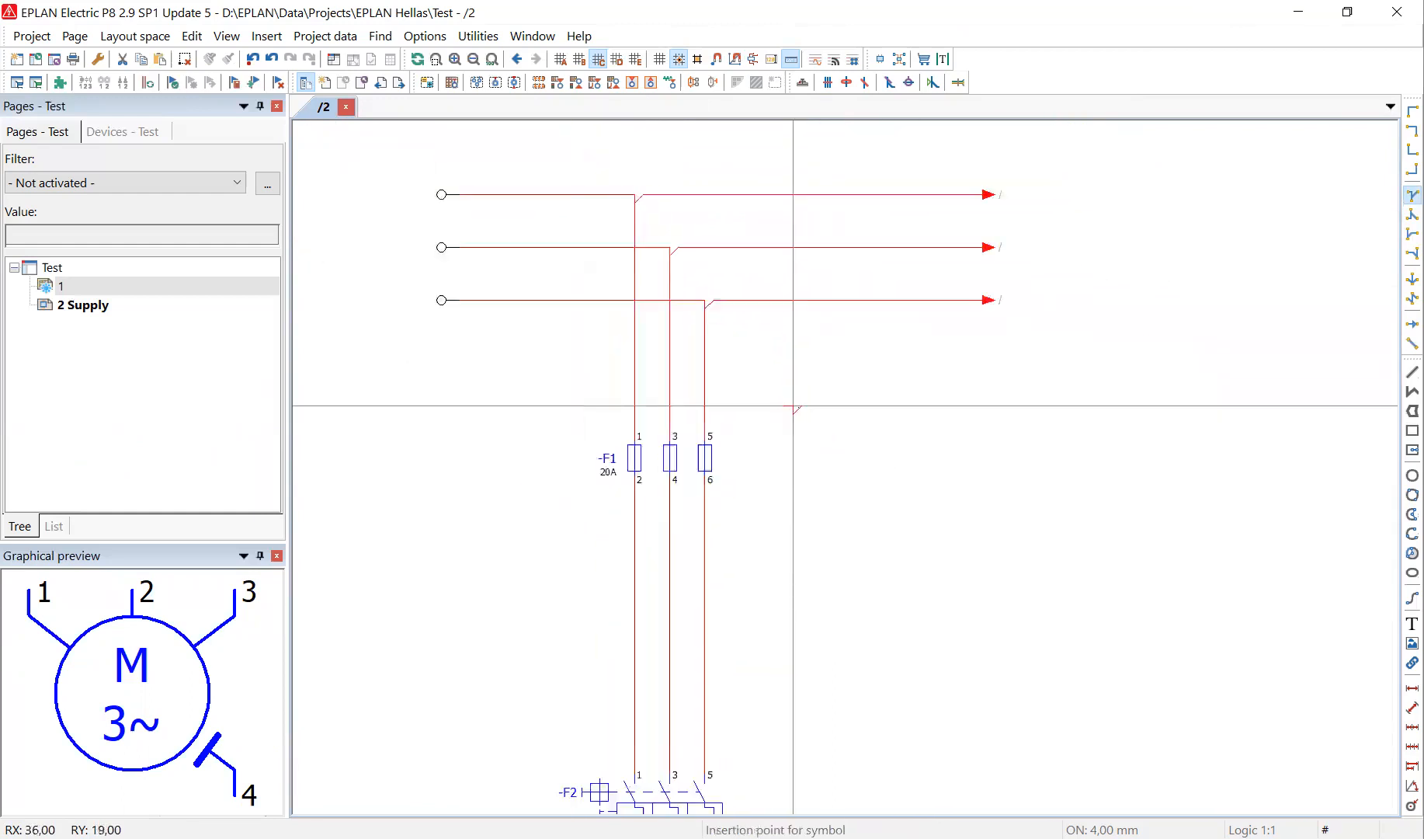
pyautogui.press('Escape')
pyautogui.scroll(-5, 835, 454)
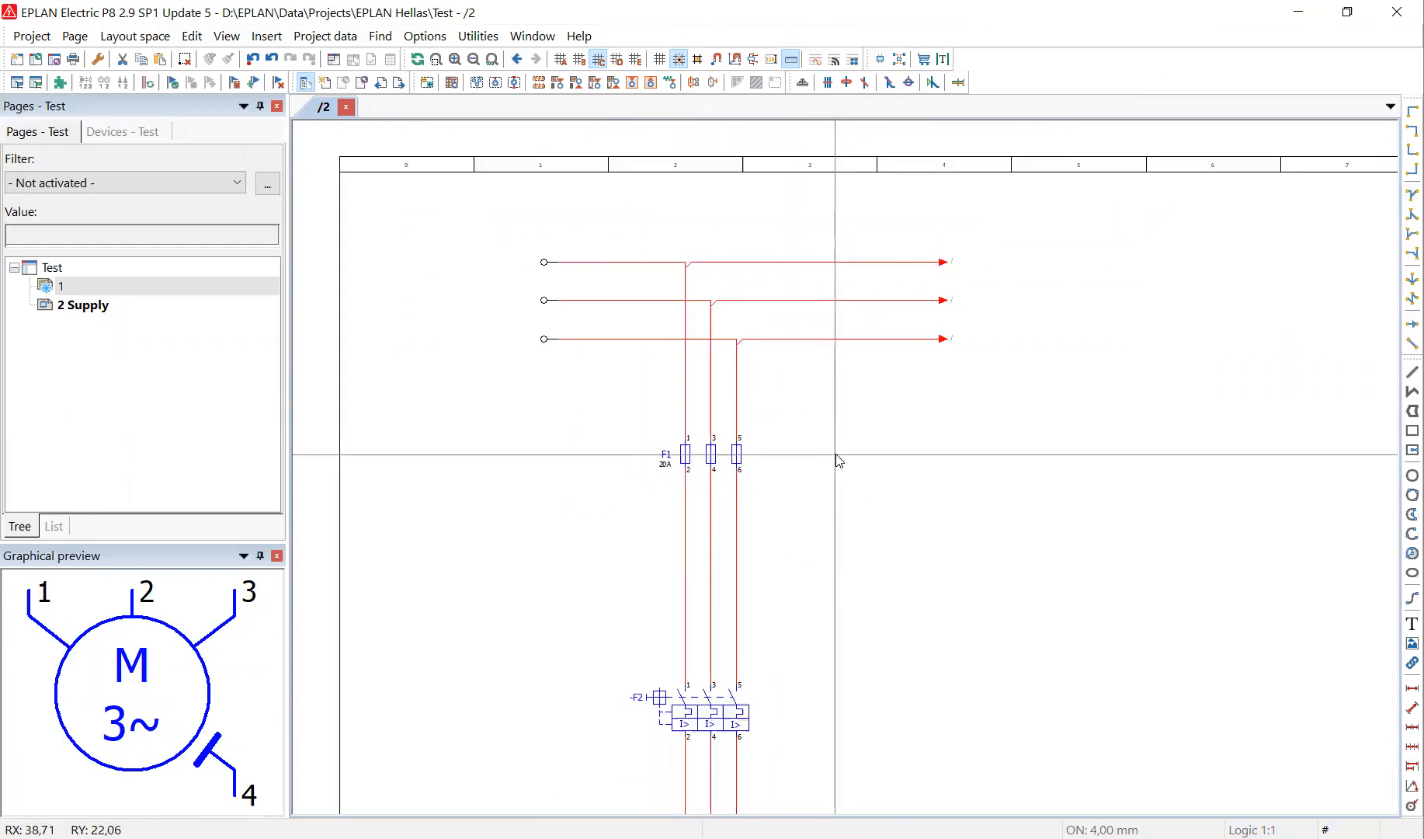
pyautogui.moveTo(835, 451); pyautogui.dragTo(782, 381, button='middle')
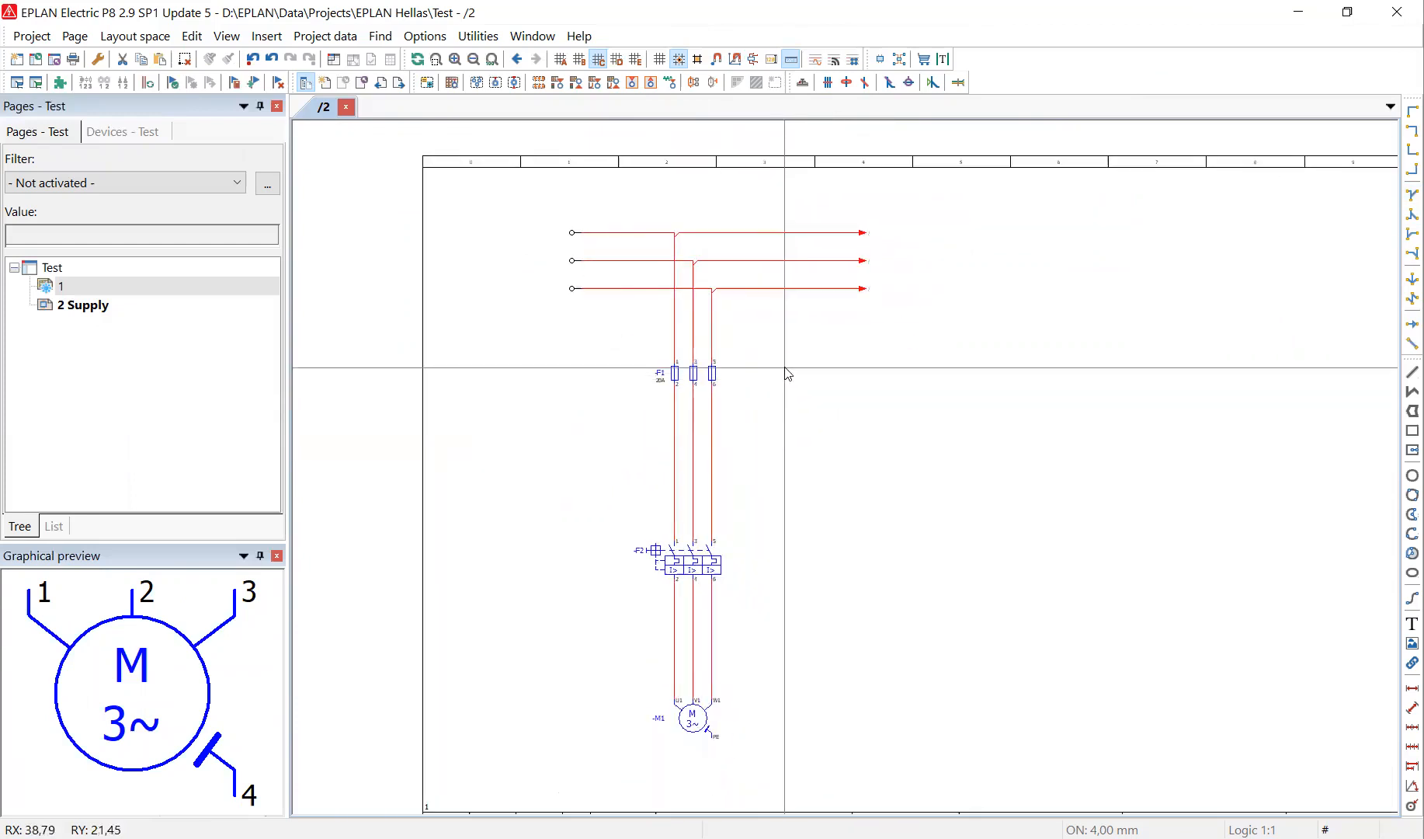